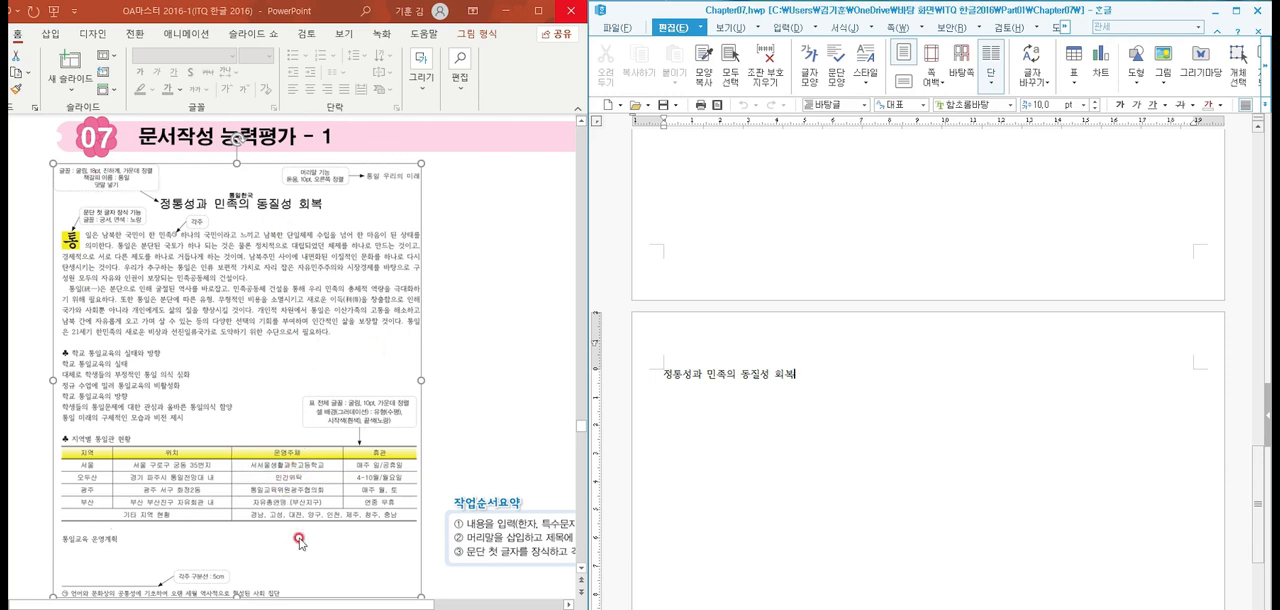
Switch to the Hangul document and, one blank line below the title, begin the body with "통일은 남북한 국민이 한 민족 하나의 국민이라고"
left_click(461, 374)
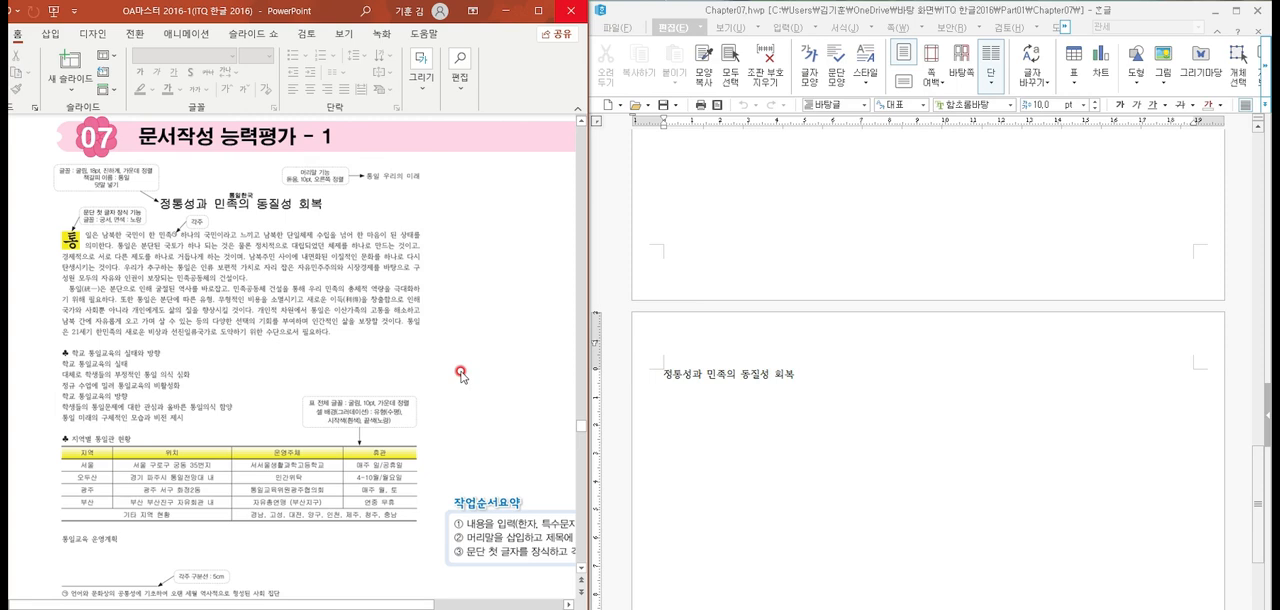
left_click(667, 426)
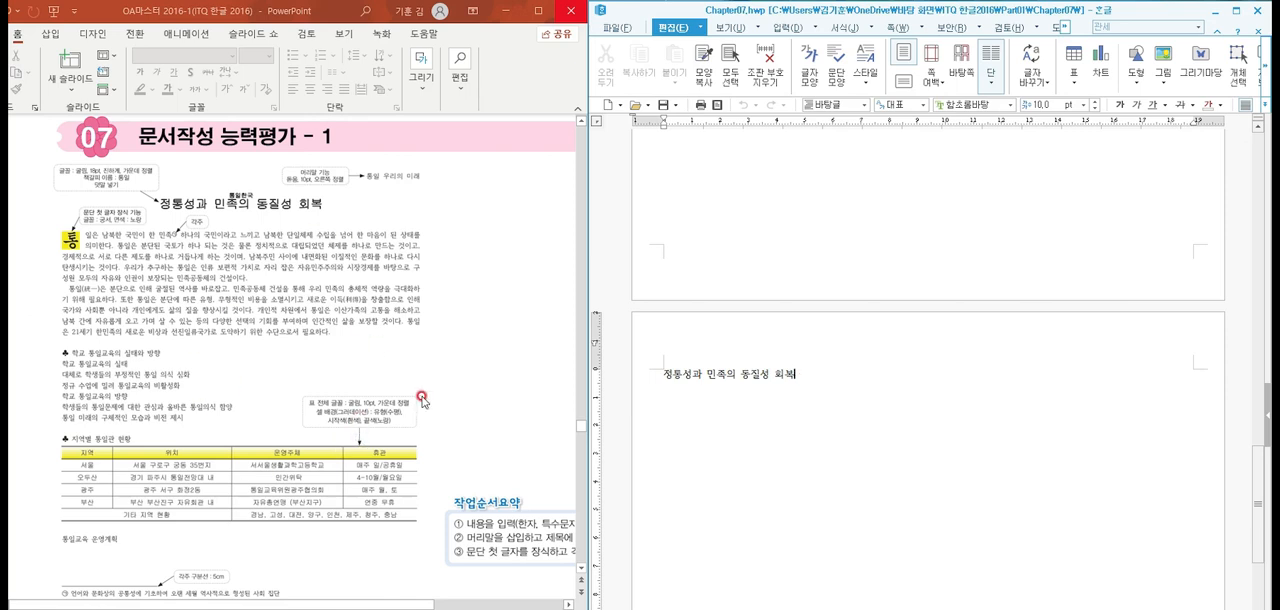
left_click(797, 407)
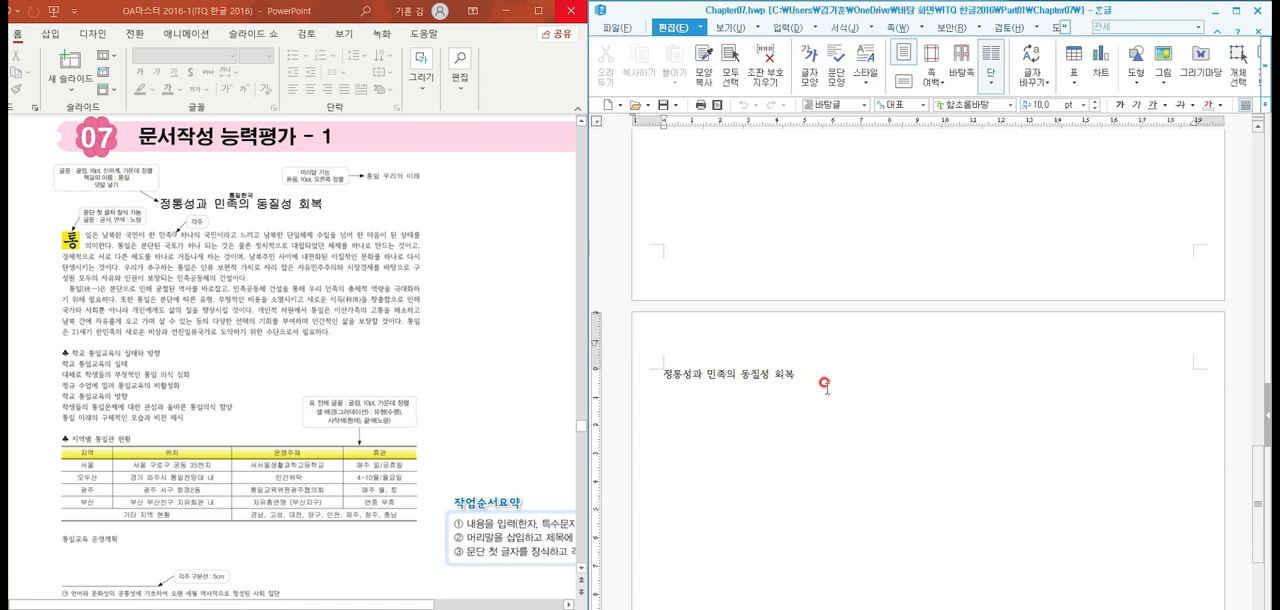
key("Return")
type("통일은 남북한 국민이 한 민")
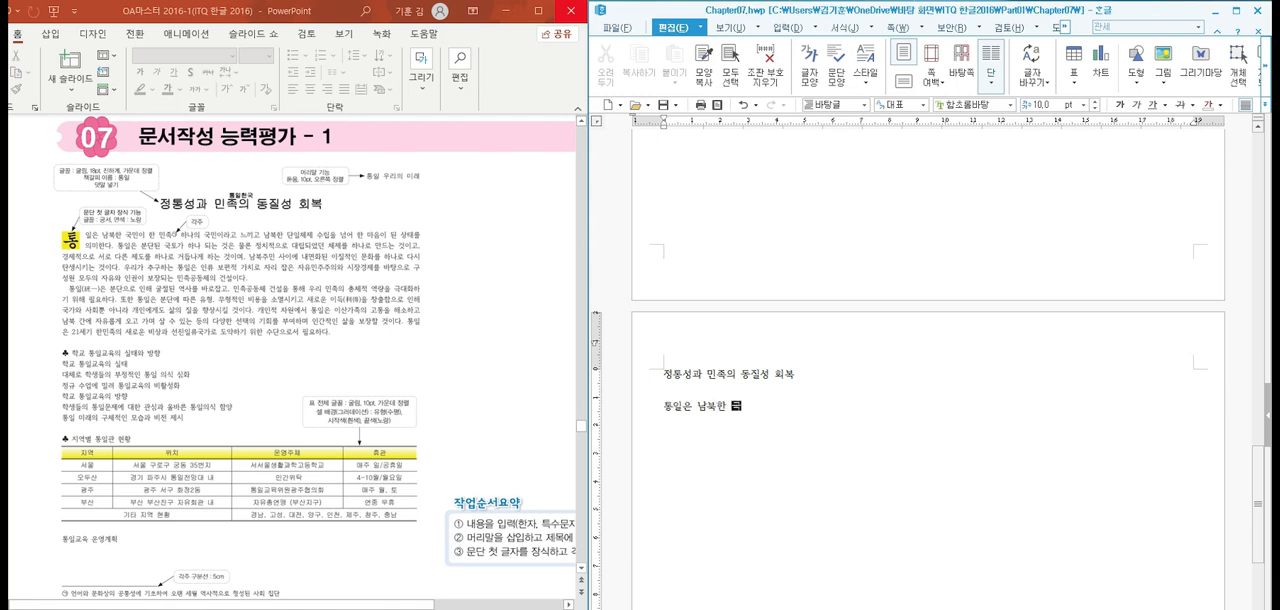
type("족 하나의 국민이")
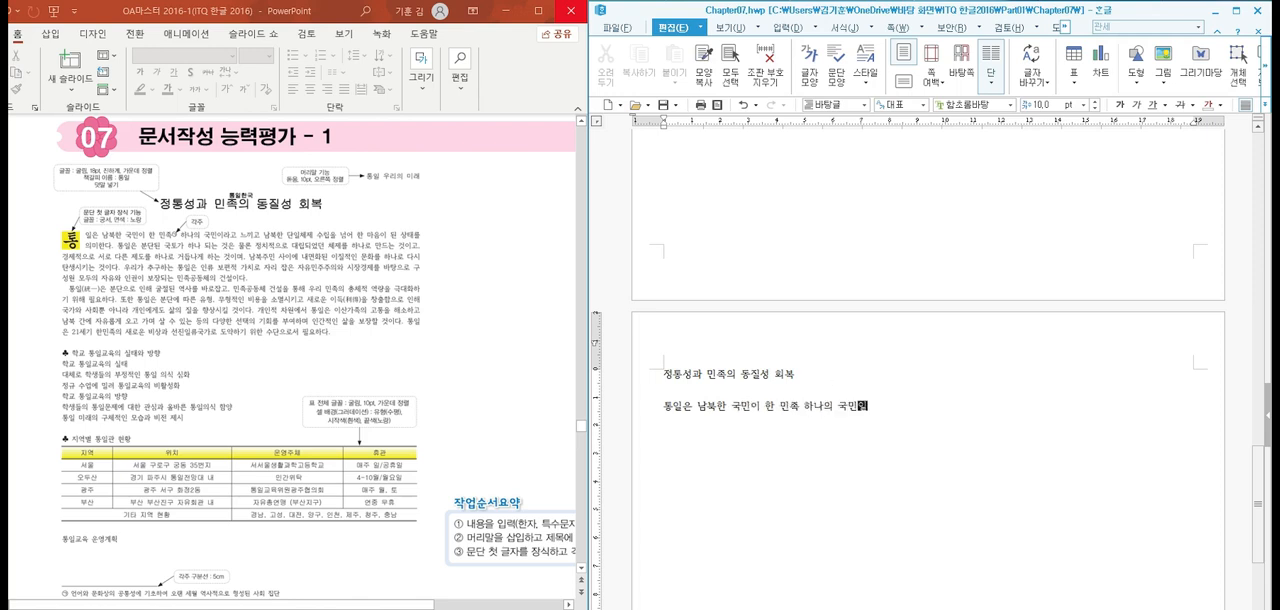
type("라고느끼고 남북한")
Correct the spacing after "국민이라고" and continue the sentence with "느끼고 남북한 단일체제"
key("BackSpace")
key("BackSpace")
key("BackSpace")
type("느끼고 남북한 ㄷ단일체제 수립을 넘어")
key("BackSpace")
key("BackSpace")
key("BackSpace")
left_click(824, 384)
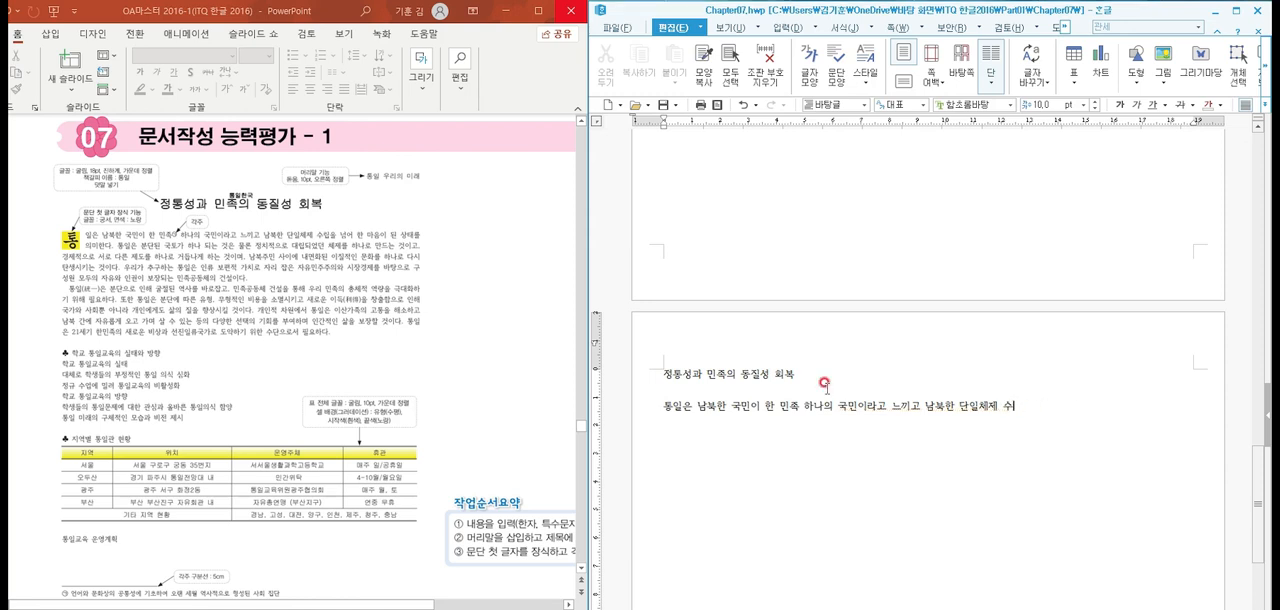
Complete the first body sentence with "수립을 넘어 한 마음이 된 상태를 의미한다."
type("립을 ㄴ")
type("ㅓㅁ어 ")
type("한 마음이 된 ")
type("상")
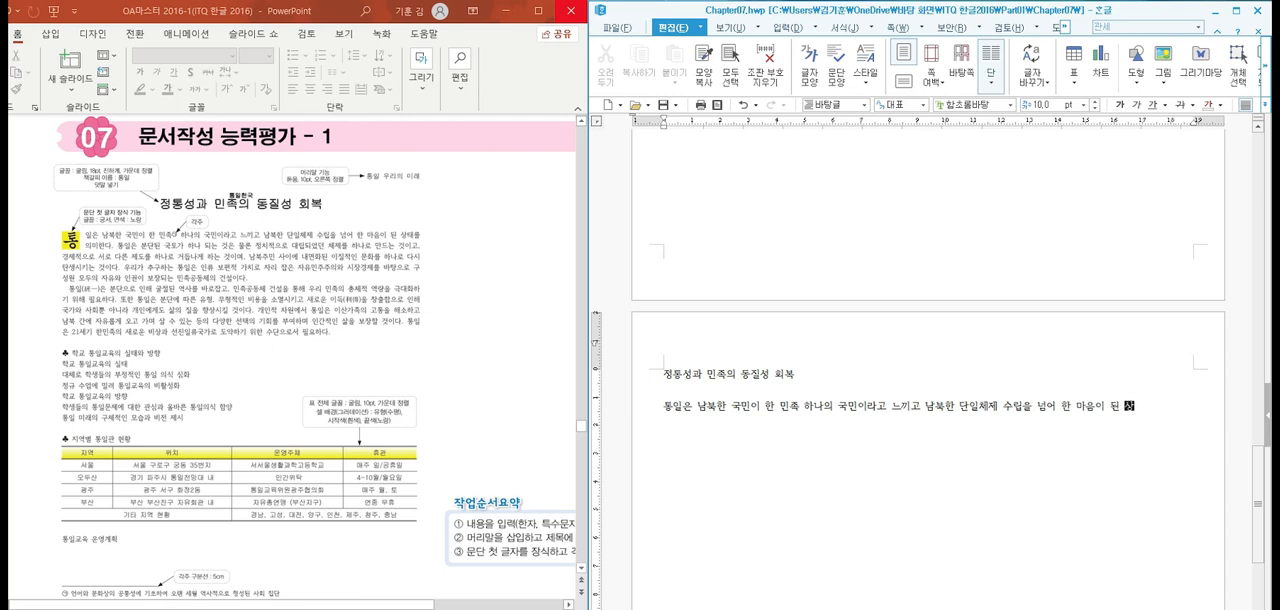
type("태를 의미하")
type("다. ")
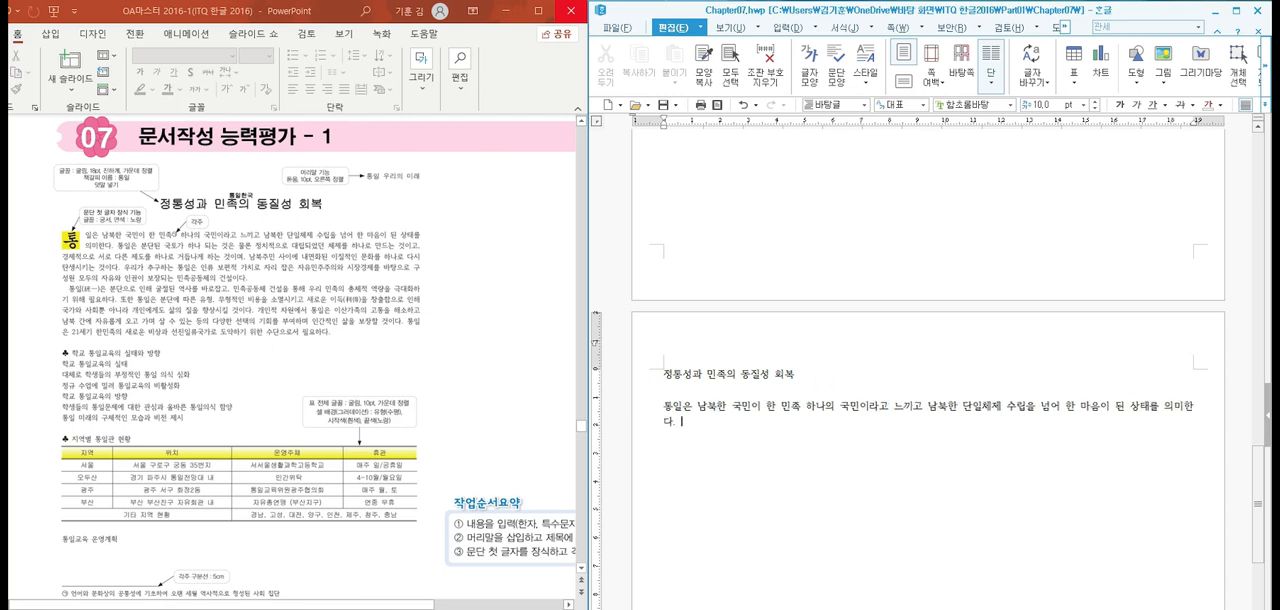
type("통일은")
Begin the second body sentence with "통일은 분단된 국토가 하나 되는 것은 물론 정치적으로"
key("BackSpace")
key("BackSpace")
key("BackSpace")
type("통ㅇ일은 본단된 국토가 한")
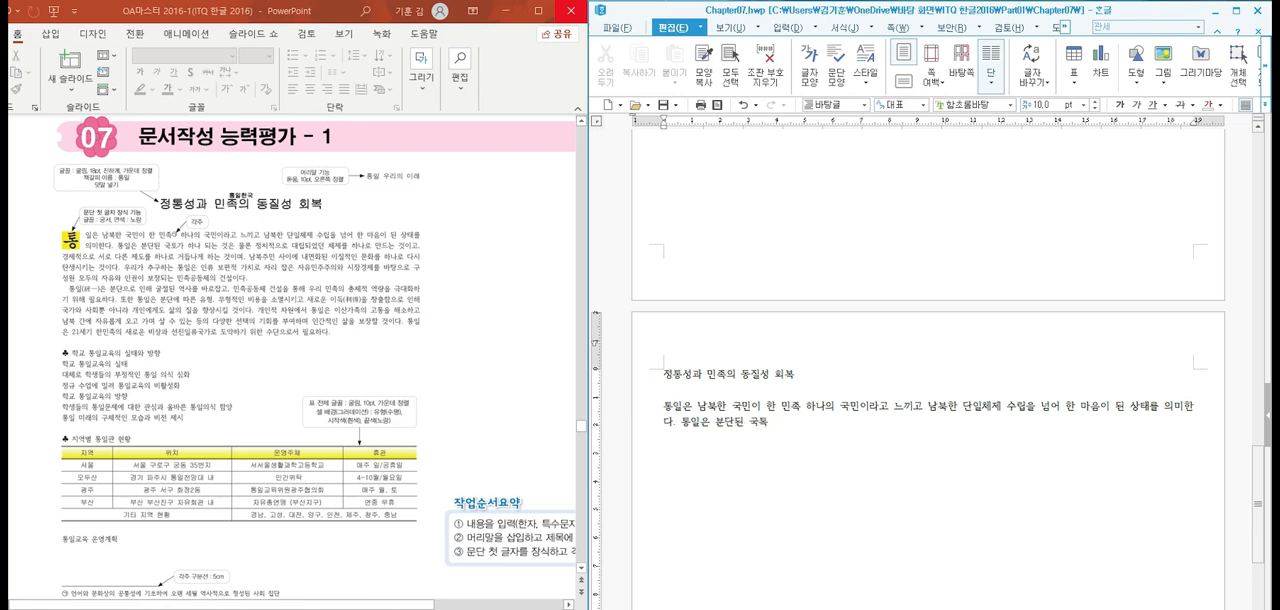
type("나 ㄷ")
type("되는 것은 물로")
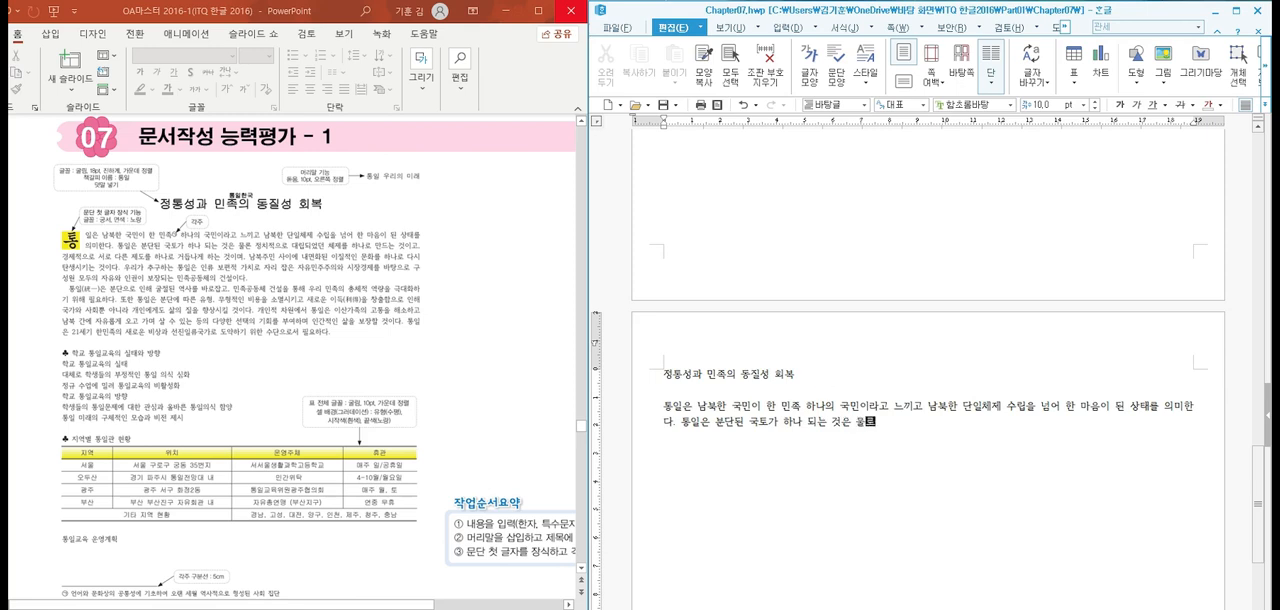
type("론 정치적으로 대립")
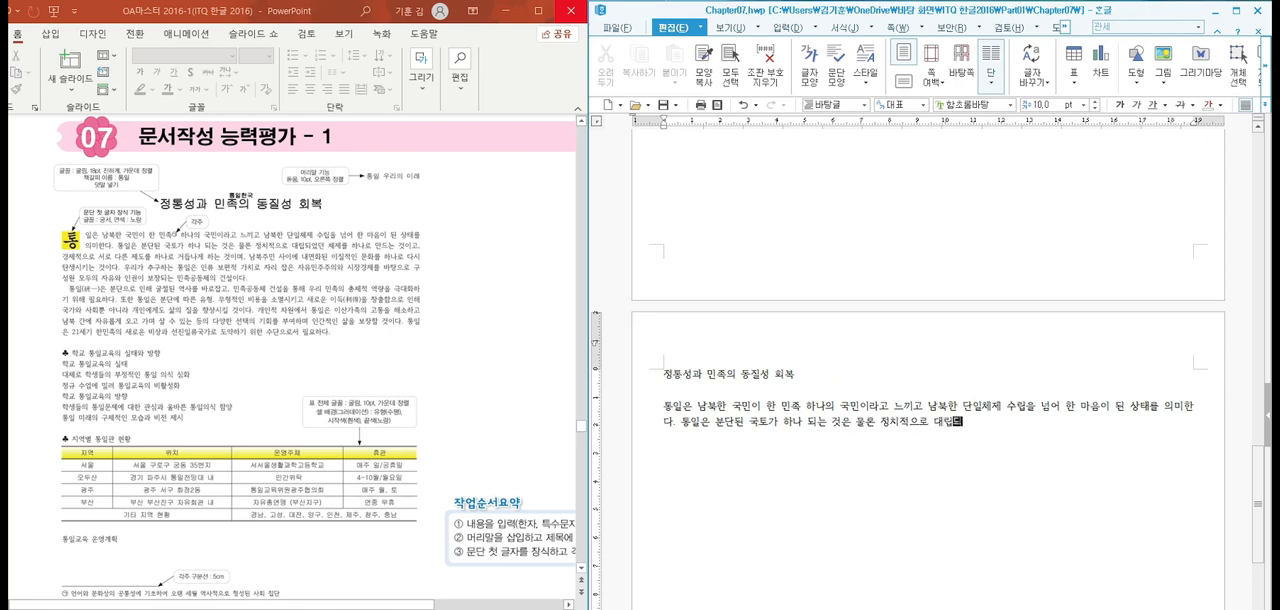
type("되었던 체제를 하나로 마")
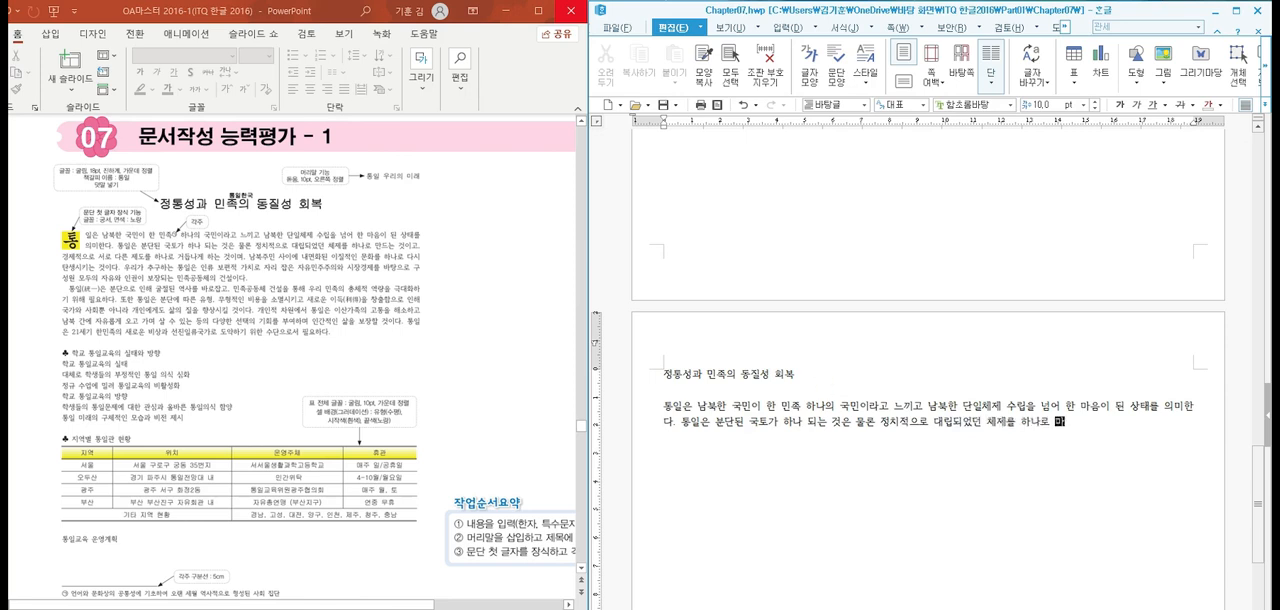
type("는 것이고, 경제적으로")
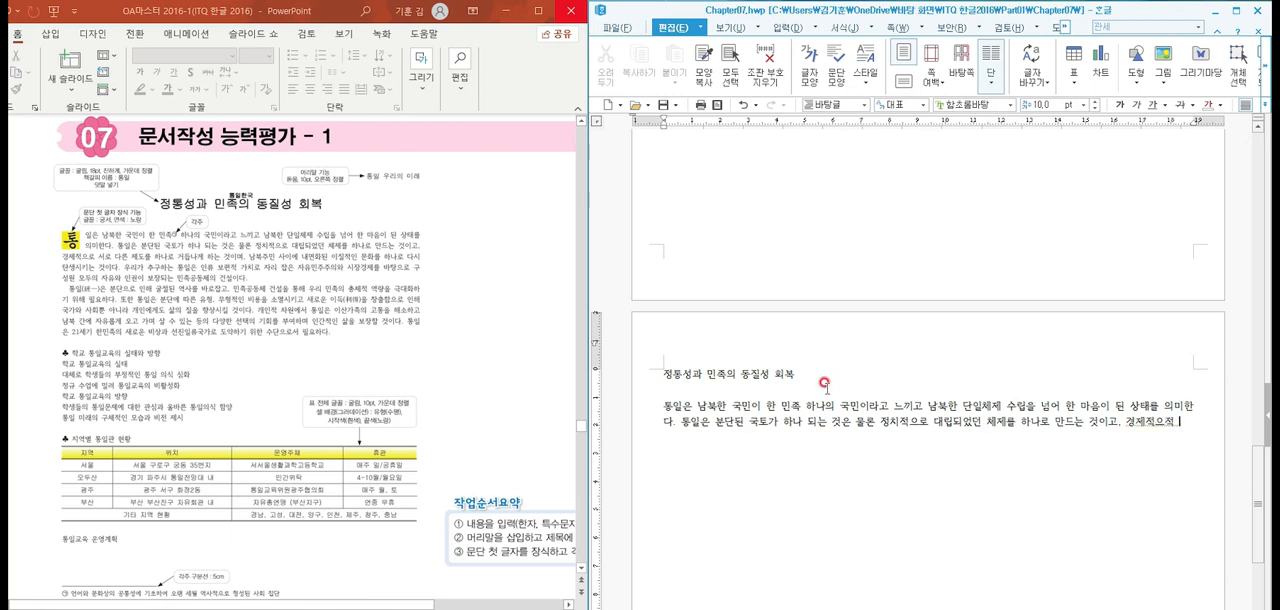
Add the clause "경제적으로 서로 다른 제도를 하나로 거듭나게 하는 것이며," to the sentence
key("BackSpace")
key("BackSpace")
type("으로 서로 ")
type("다른 ")
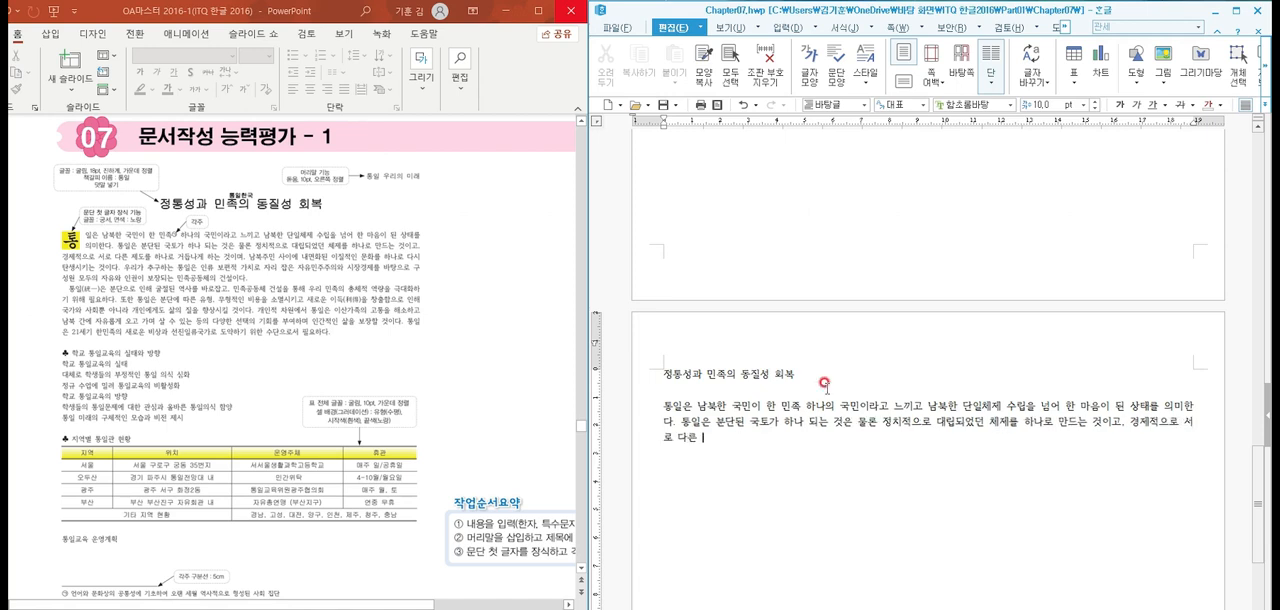
type("제도를 하나로 거듭나게 ")
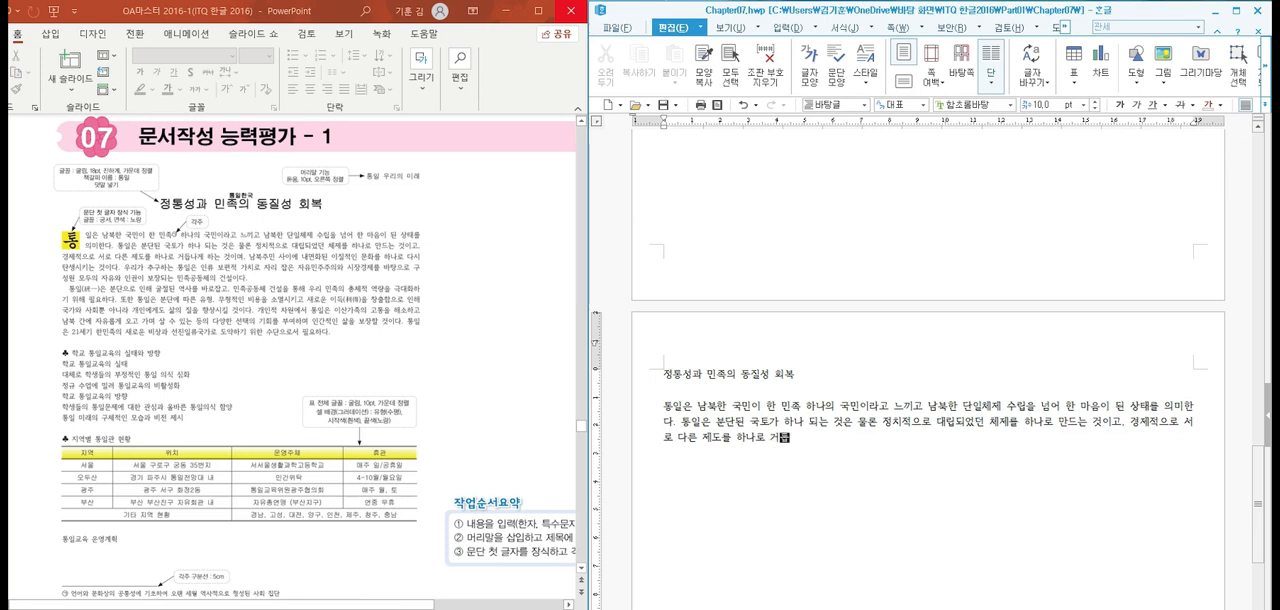
type("하는 것이며, 남북")
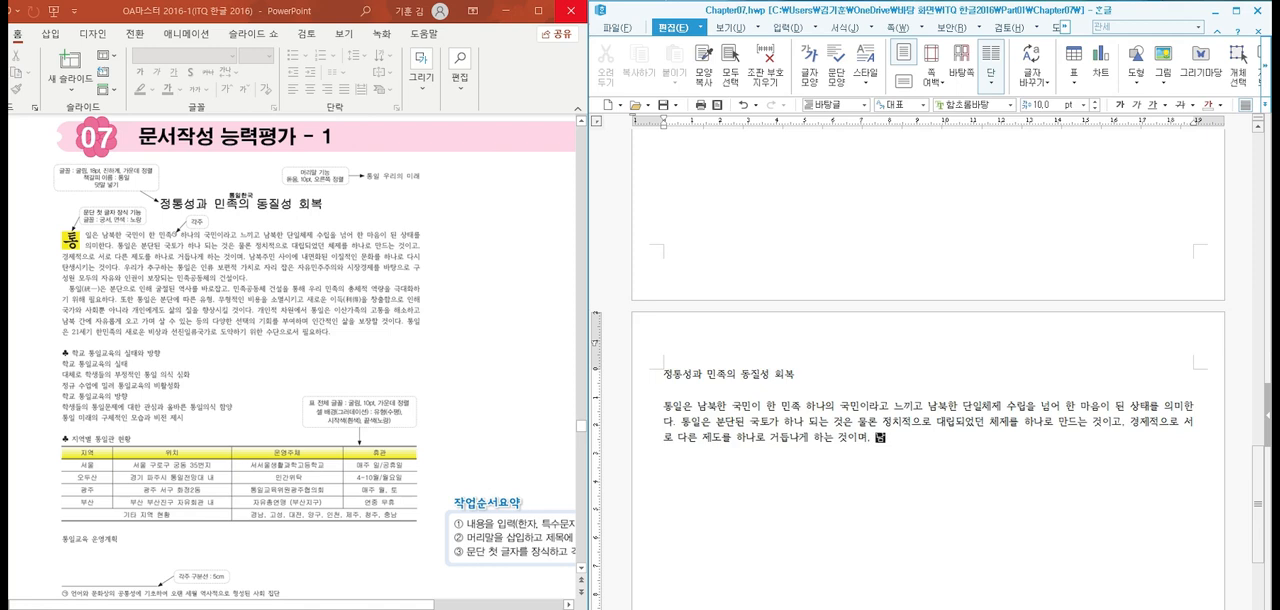
type("주민 사이에내면화된 이질")
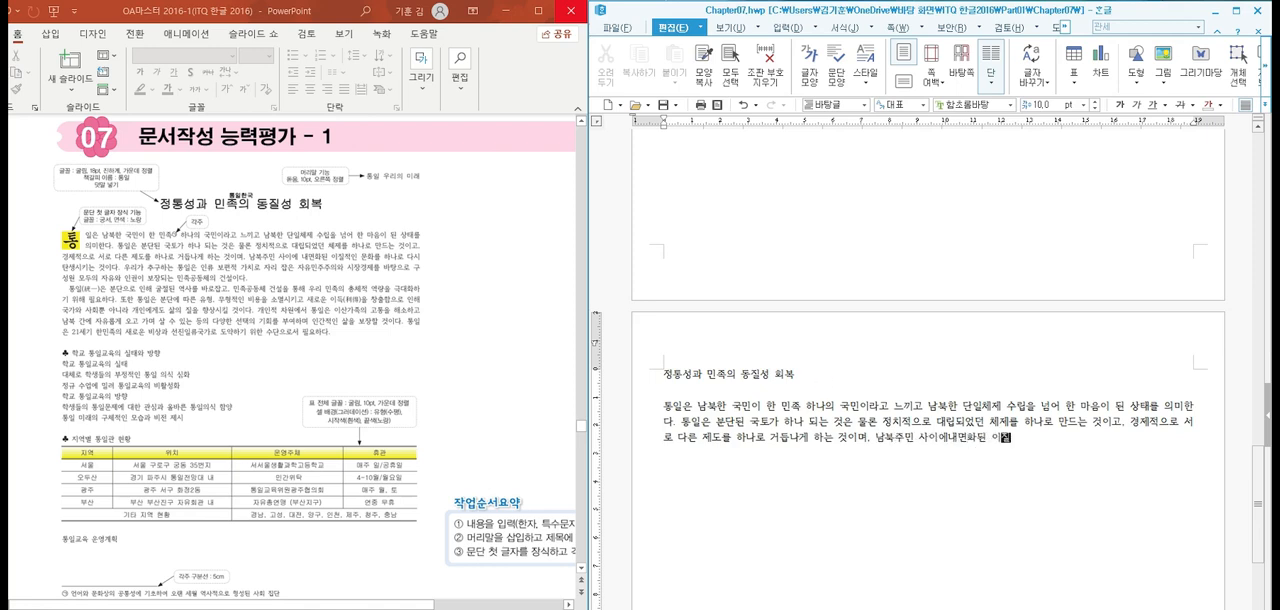
type("적인 문화를")
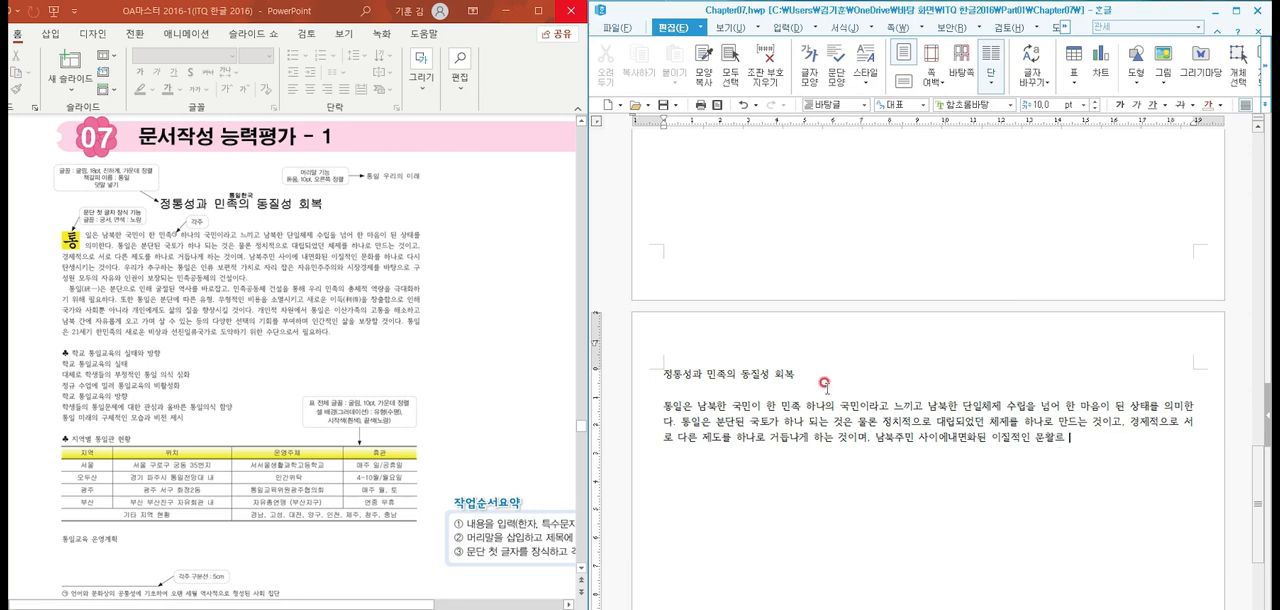
type(" 하나로 ")
type("다시 ")
type("탄생시")
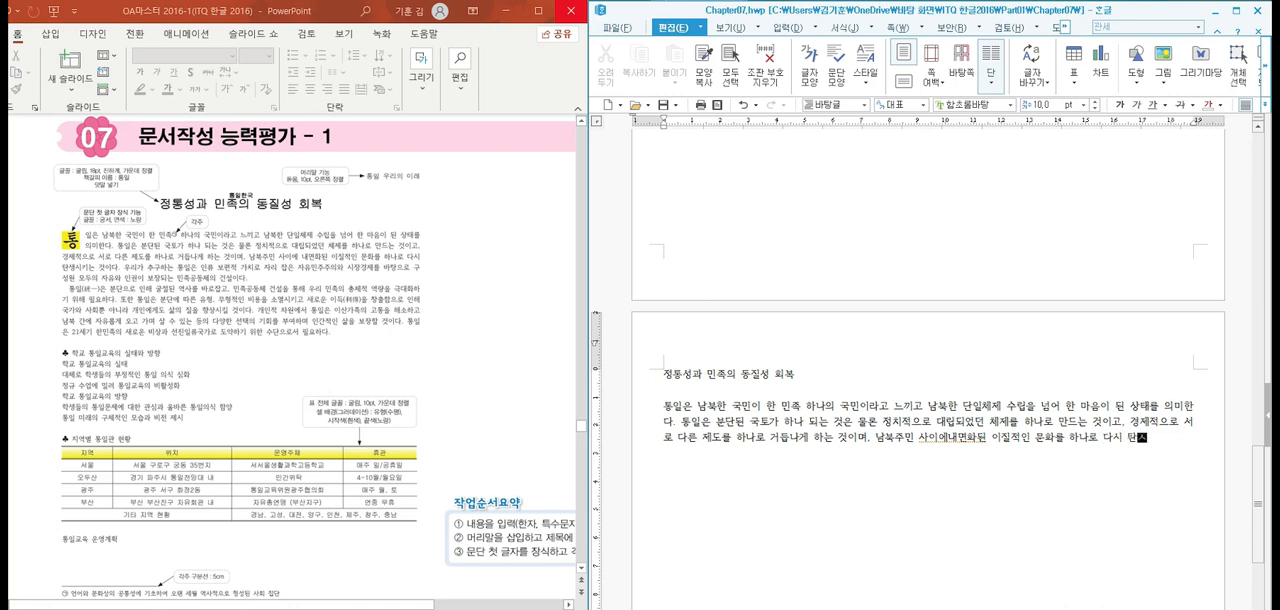
type("키는 것이다. 우리가 추")
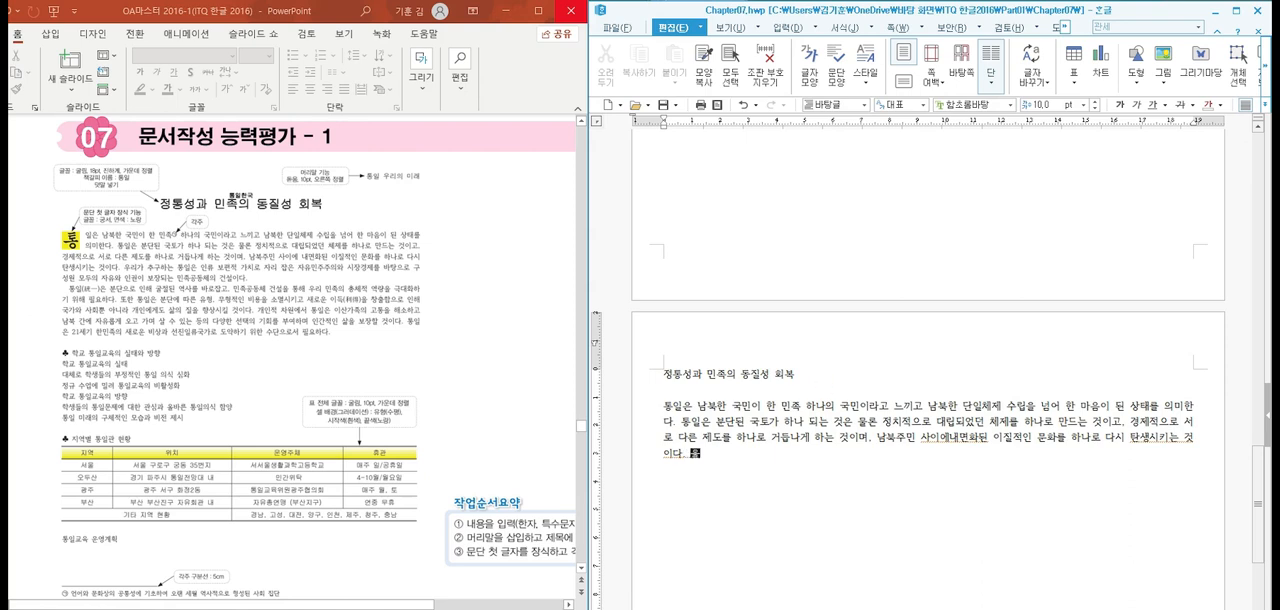
type("구하는 ")
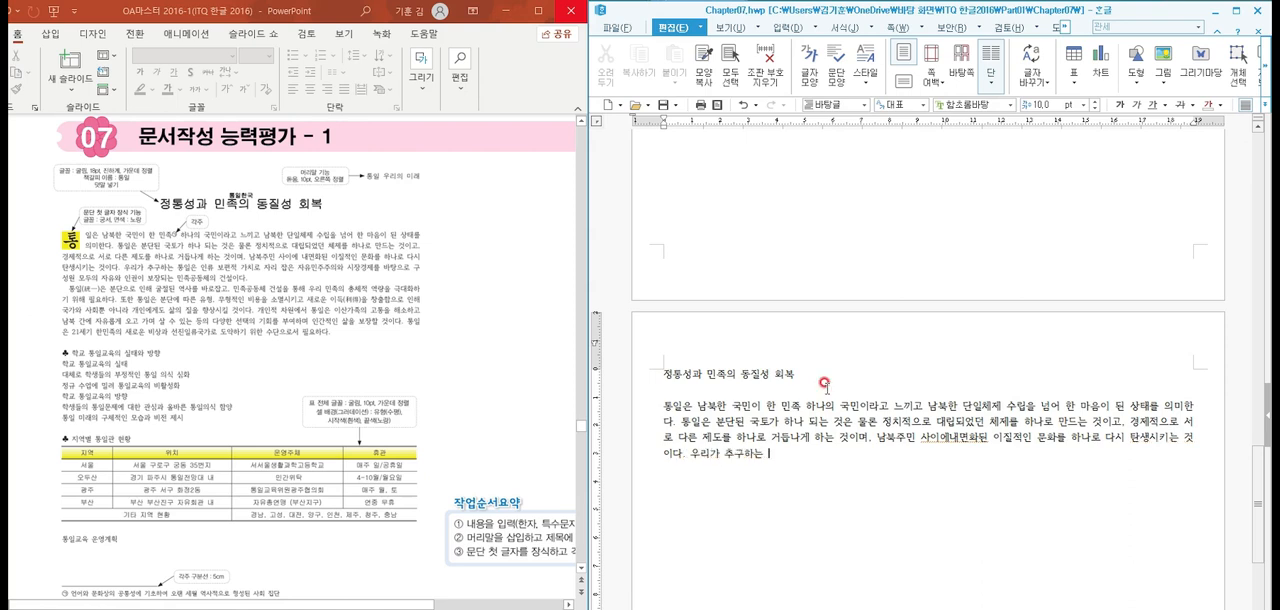
type("통일은 인류 보편적 가치로 자리잡은")
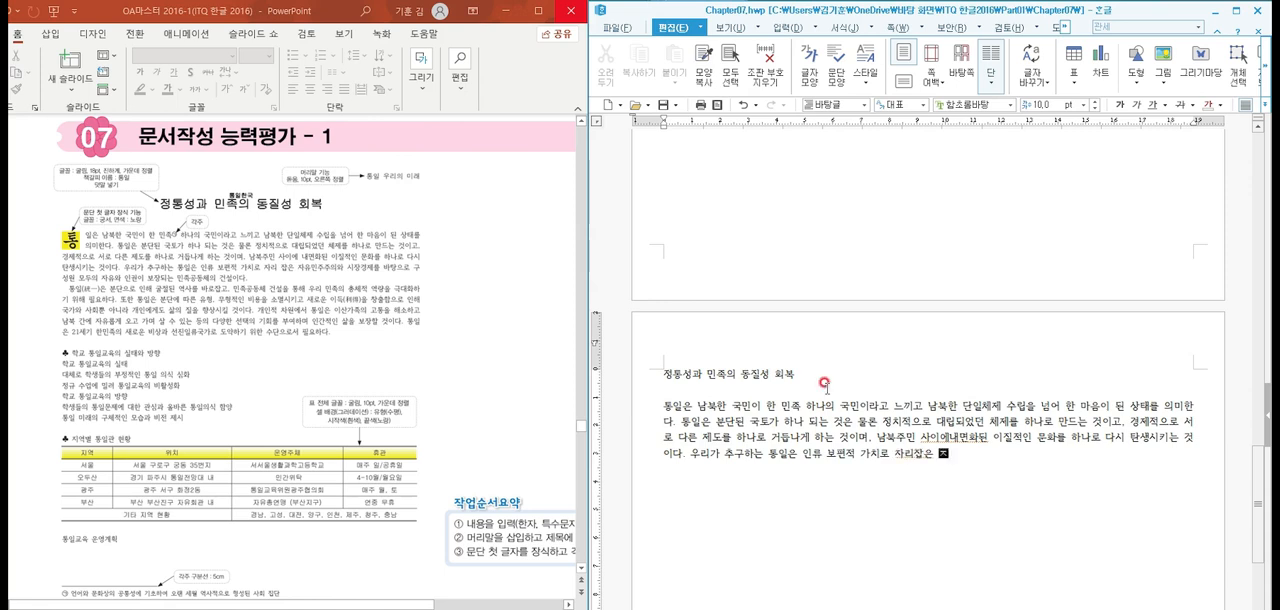
type(" 자유민주주의와 시장경")
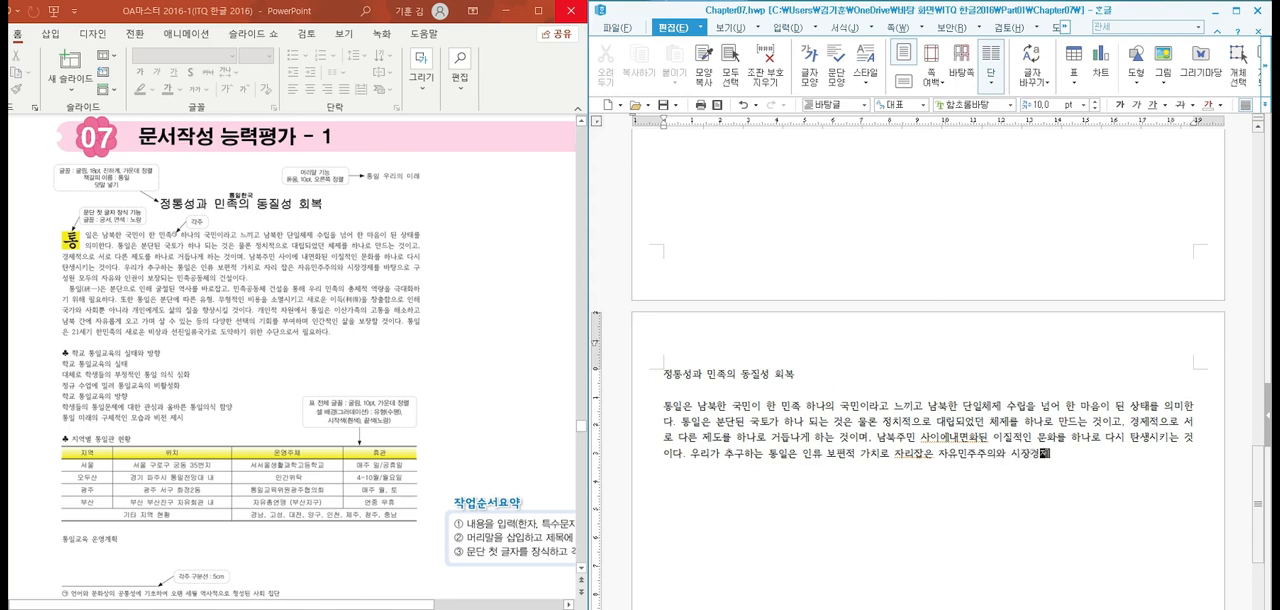
type("제를 바탕")
type("으로 ")
type("ㄱ성원 모두 자유와")
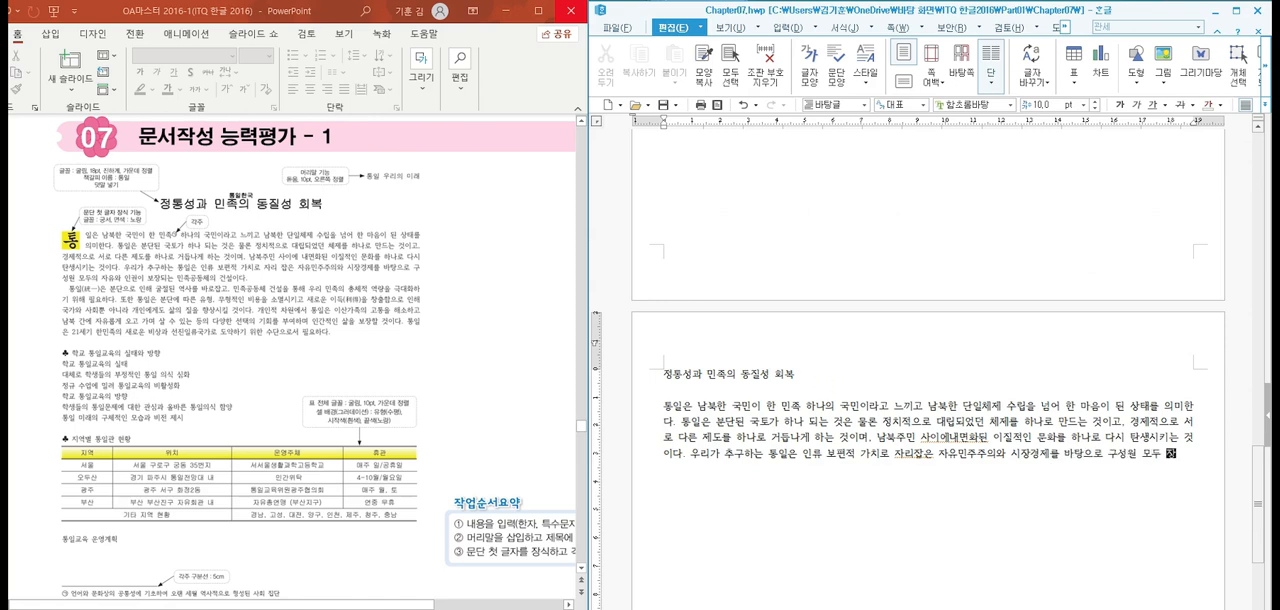
type(" 인ㄱ")
type("권이 보장된")
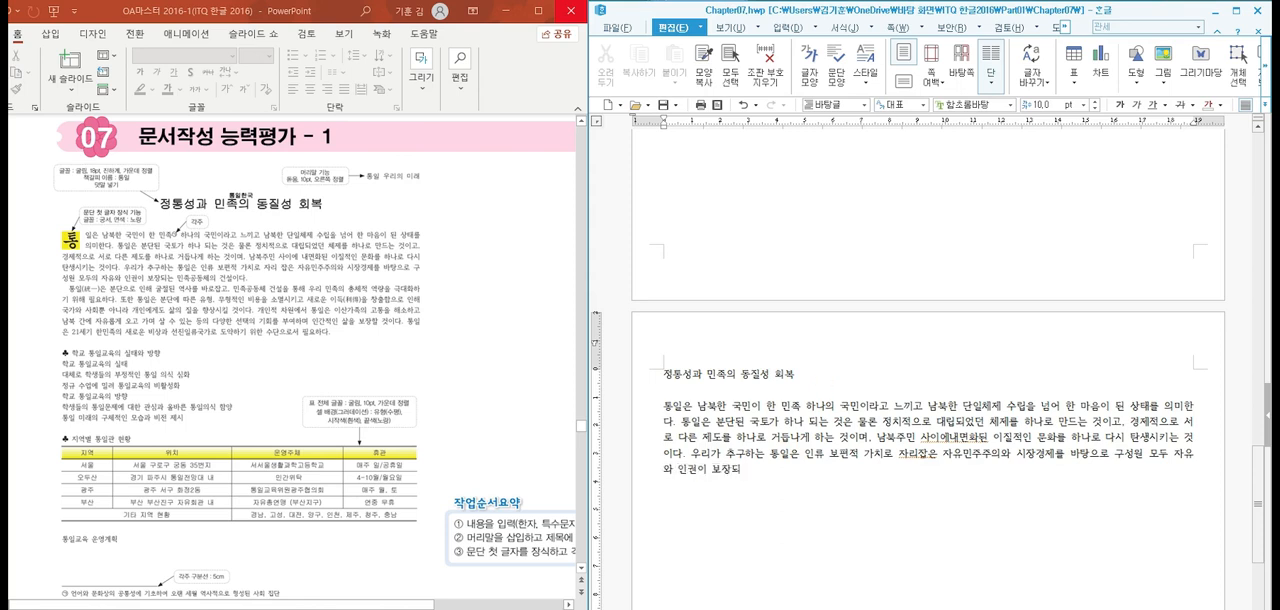
Add "인권이 보장되는" to the third sentence, correcting the ending of the verb
key("BackSpace")
key("BackSpace")
type("된ㄴ")
key("BackSpace")
key("BackSpace")
key("BackSpace")
type("되는 민족 공동체이다.")
End the paragraph with "민족 공동체의 건설이다." and insert the missing spaces in "사이에 내면화된" and "자리 잡은"
key("BackSpace")
type("의 건설이다.")
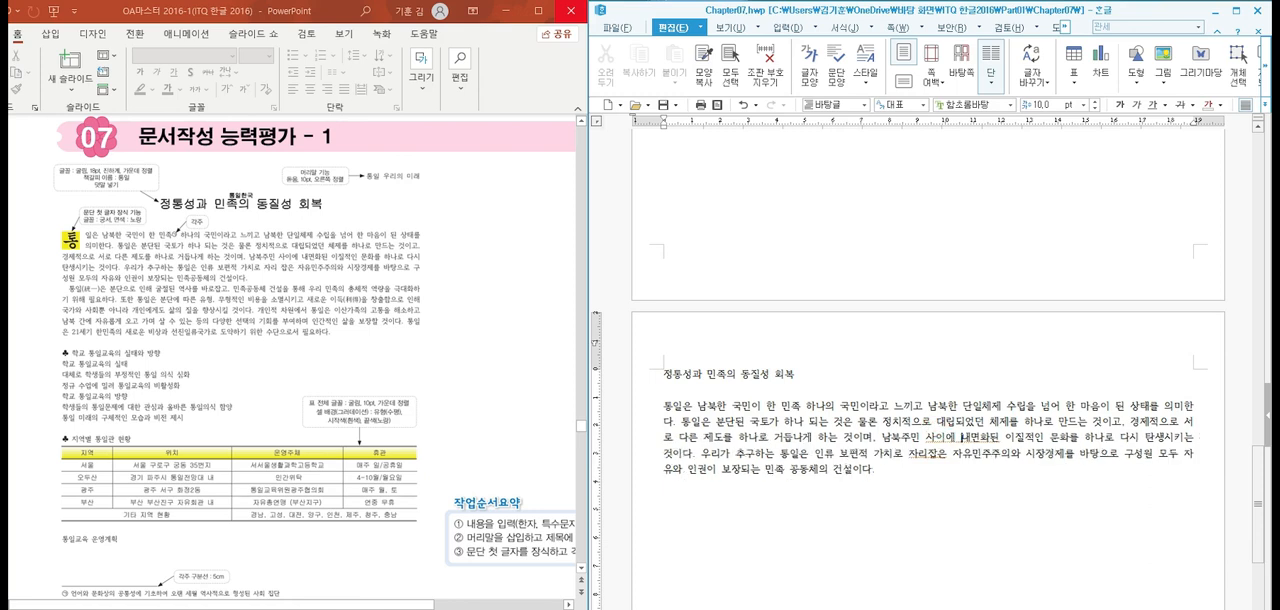
left_click(935, 453)
key("space")
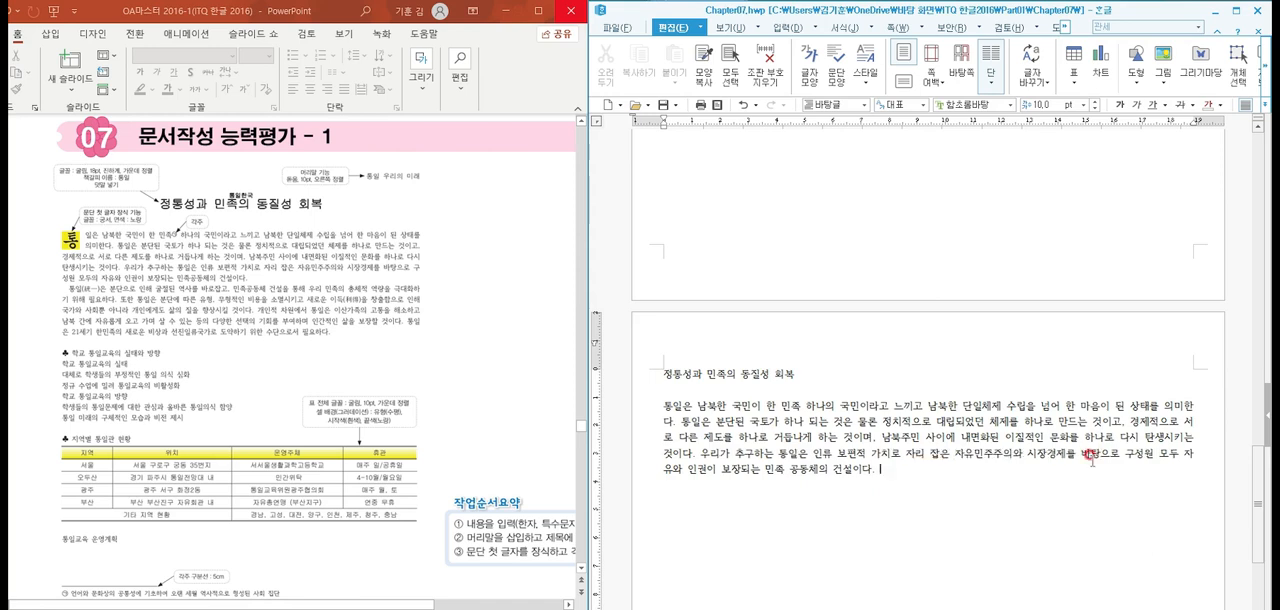
Start a new indented paragraph with "통일은 분단으로 인해 굴절된 역사를 바로잡고,"
key("Return")
type("통")
type("일")
type("은 분단")
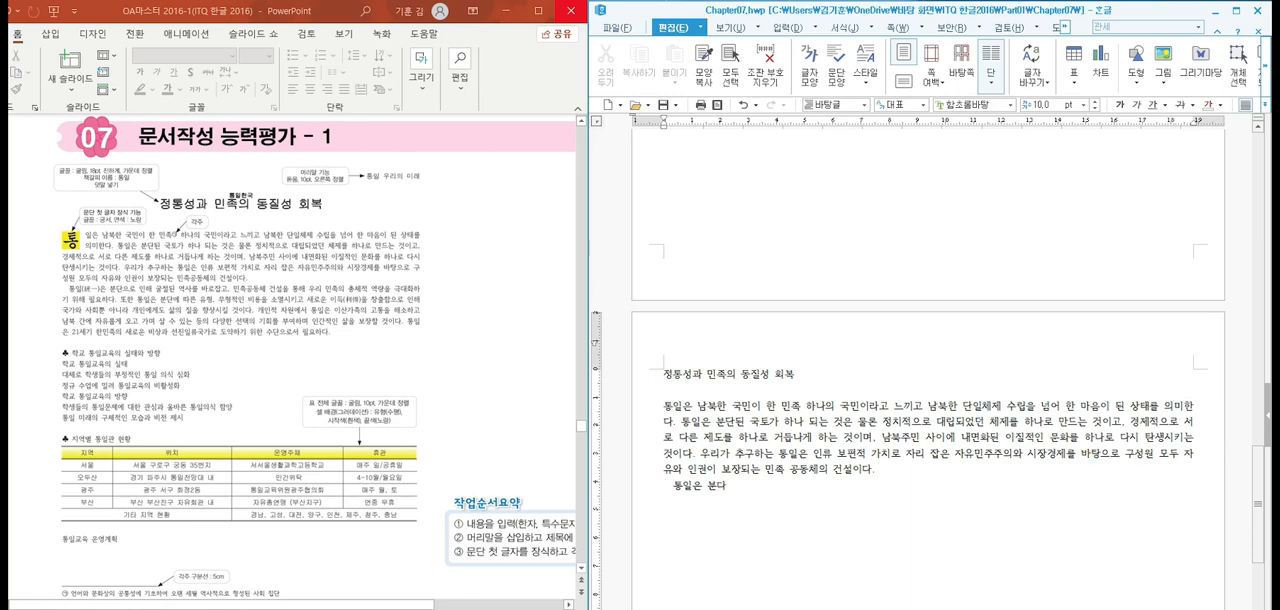
type("으로 인해 굴절된")
key("BackSpace")
key("BackSpace")
type("된")
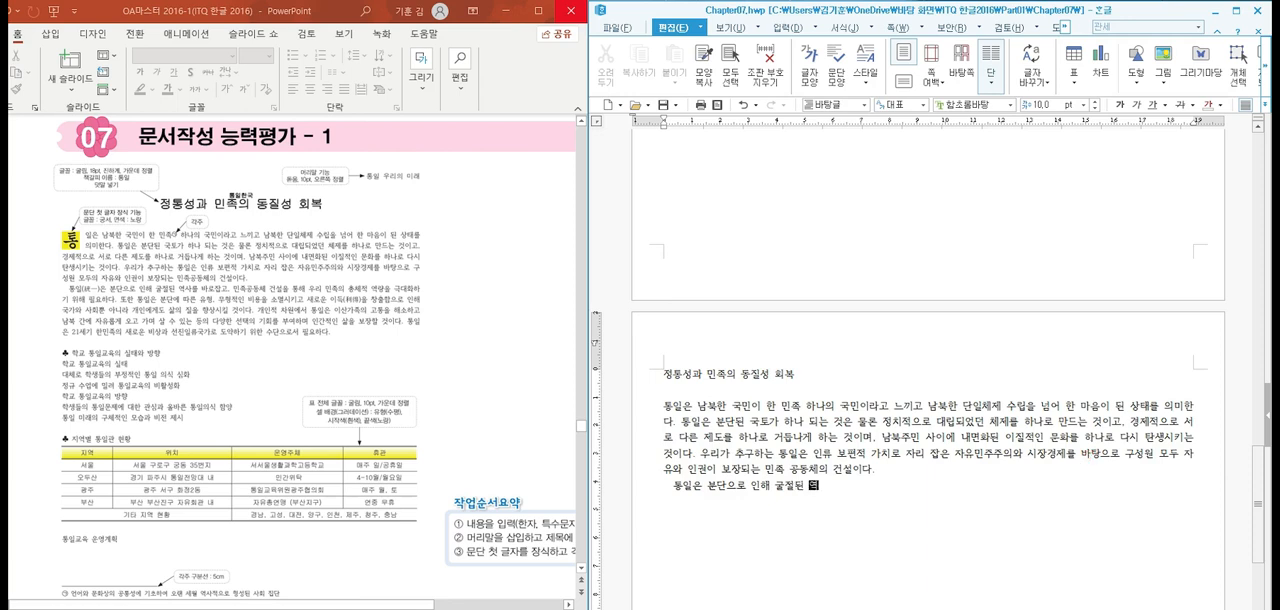
type(" 역사를 바로잡고, 민족공동체 건설")
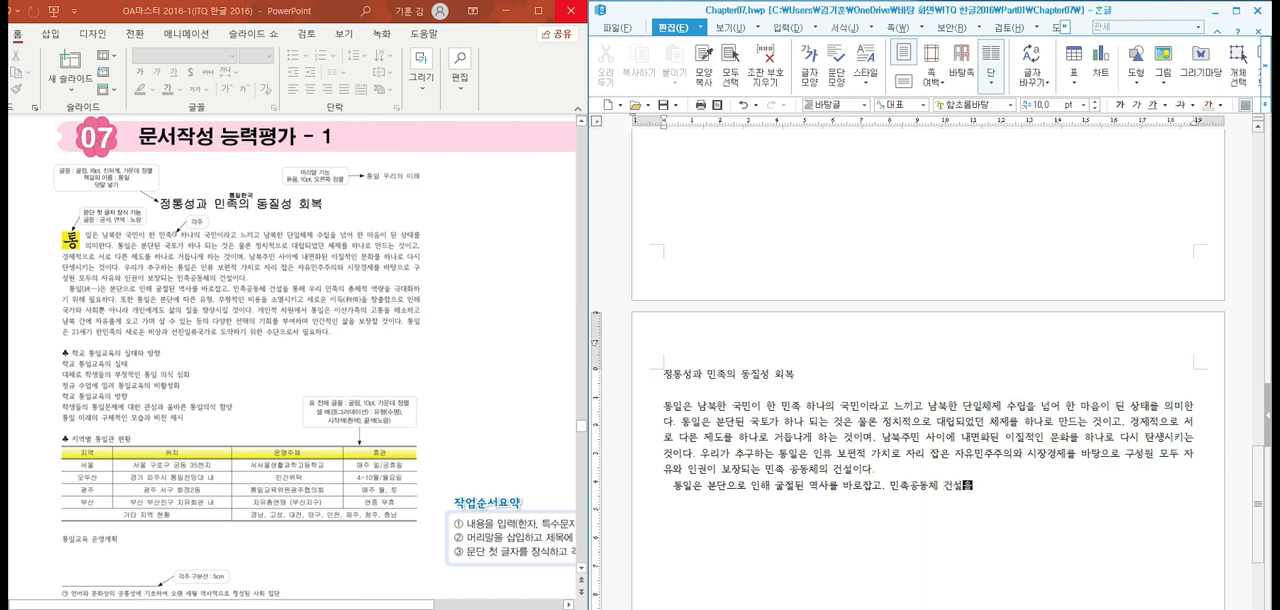
type("을 통해 우리 민족의 총")
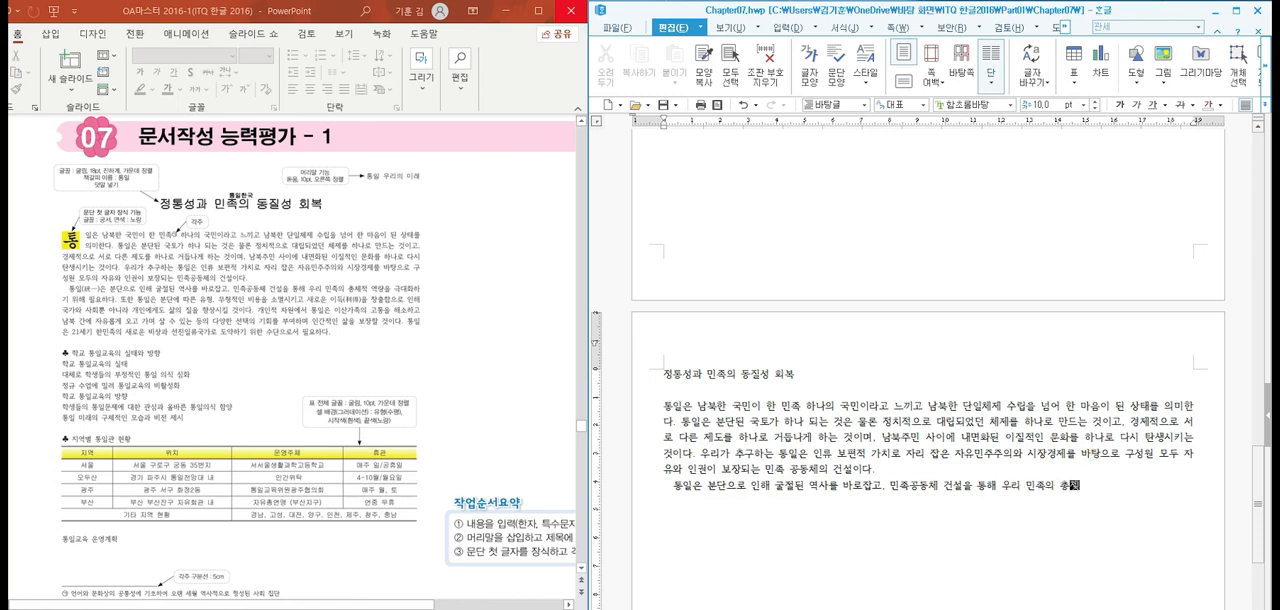
type("체적 역량을 극대화 하기위해 필요하다. ")
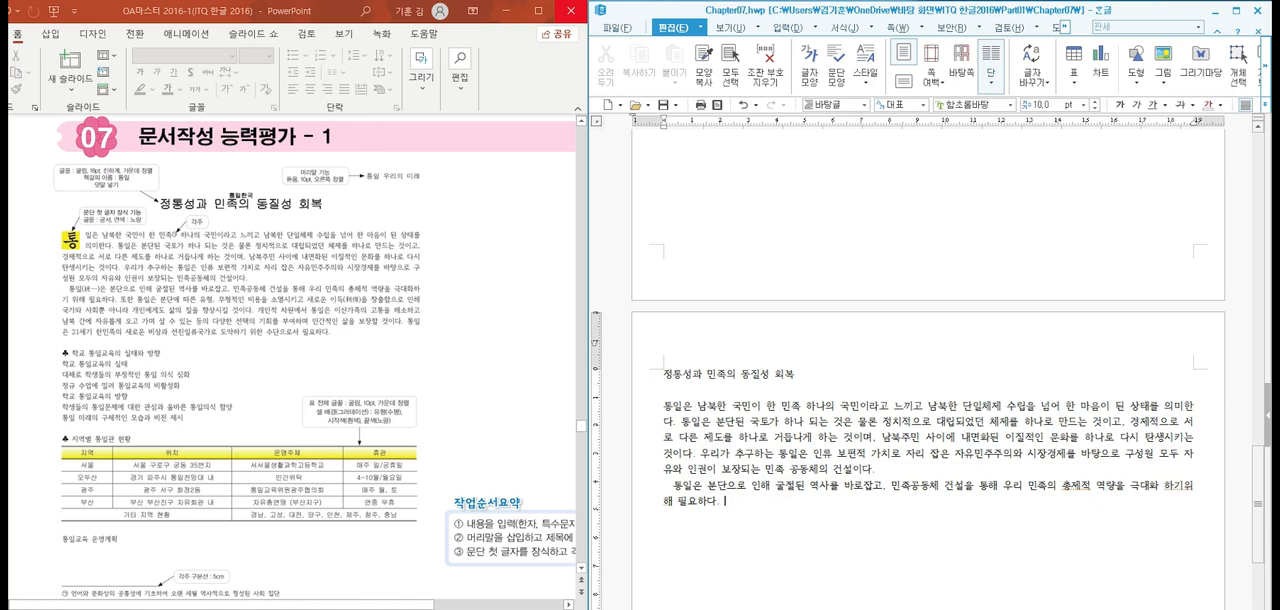
type("또한 통일으은 분단에 따")
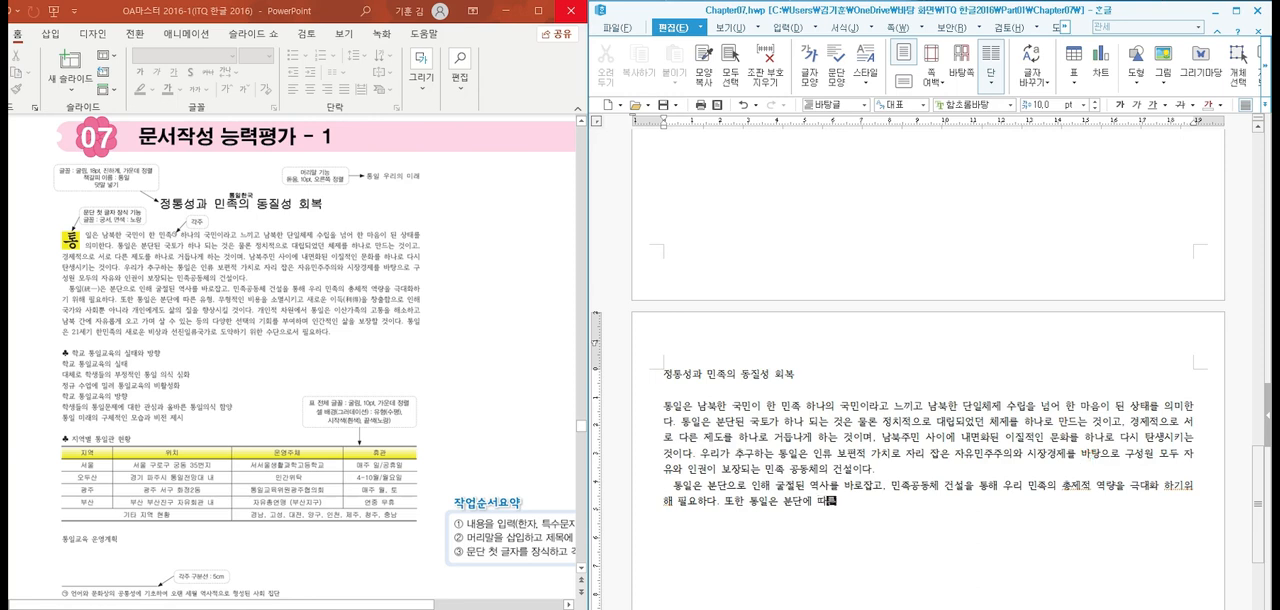
type("른 유형, 무형적")
type("거인 비용")
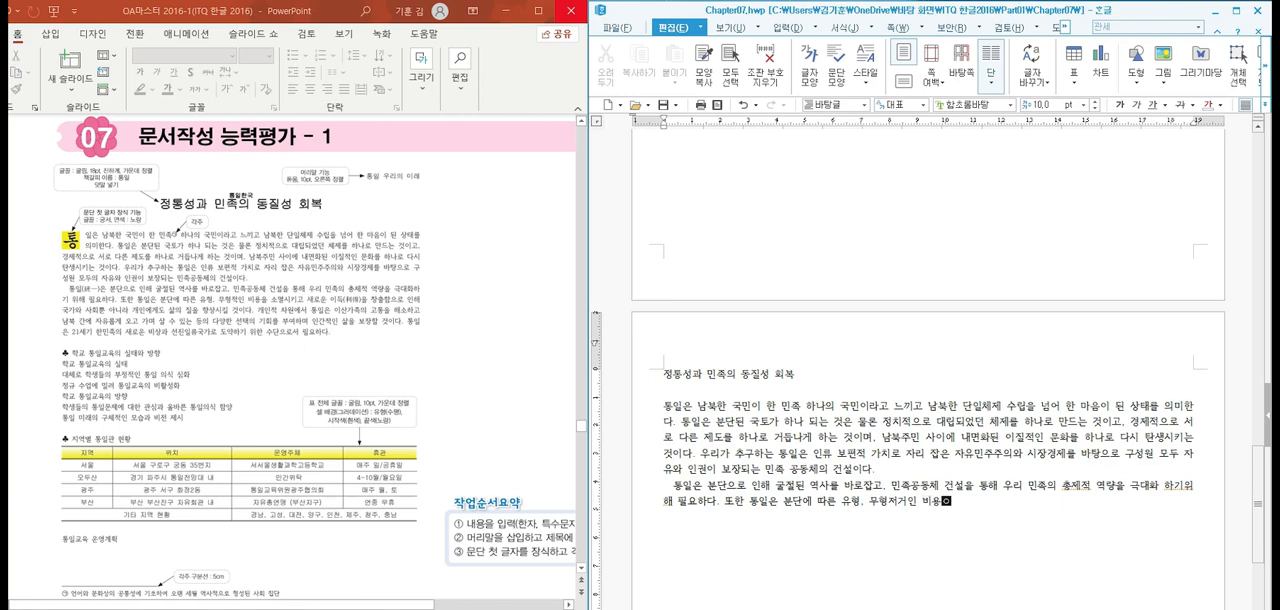
type("을 소미멸시키고 새로운 ")
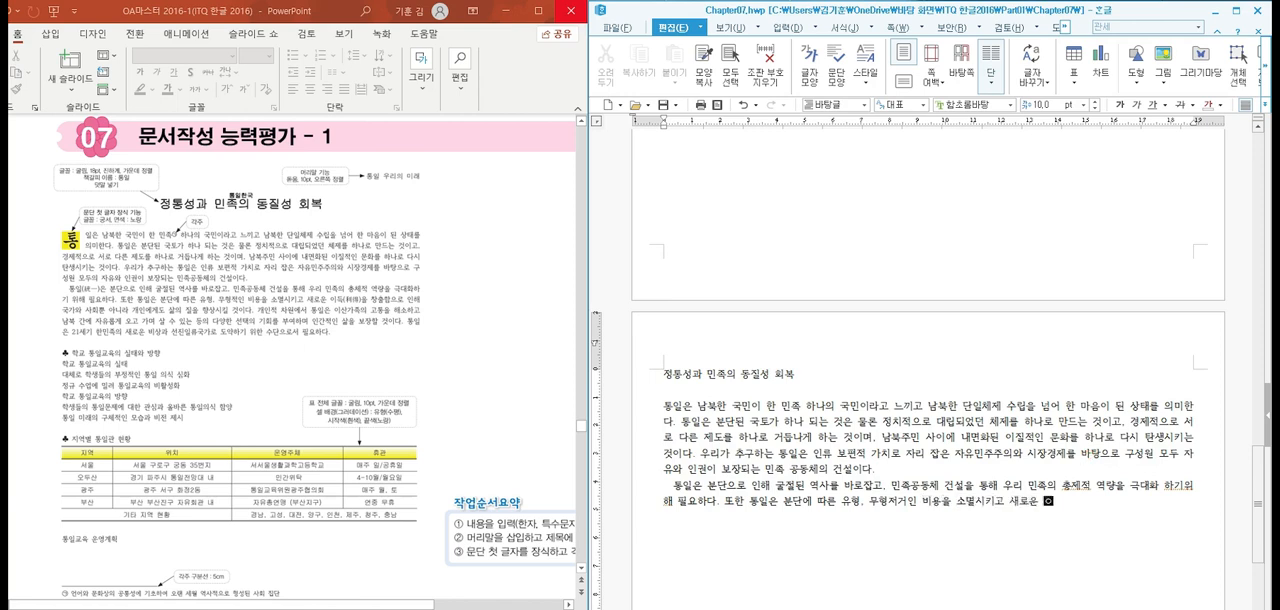
type("이득을 창출함으로 인해 국가")
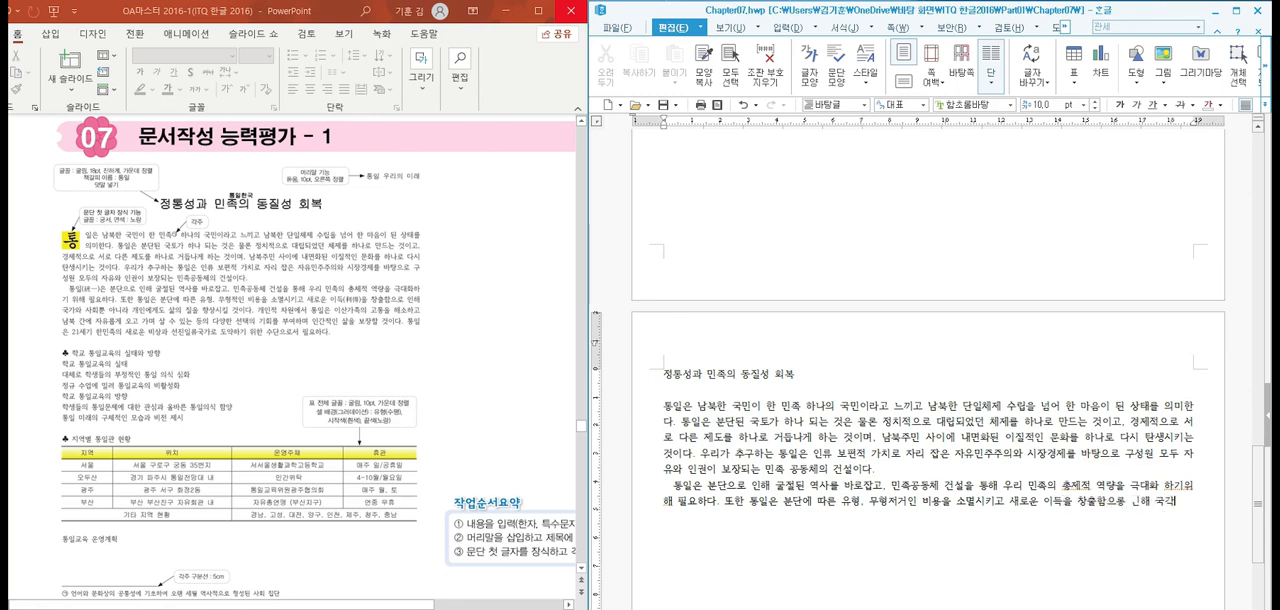
Extend the sentence with "창출함으로 인해 국가와 사회", correcting the mistyped characters before "인해"
key("BackSpace")
key("BackSpace")
key("BackSpace")
key("BackSpace")
key("BackSpace")
key("BackSpace")
key("BackSpace")
key("BackSpace")
type("의")
type("함으로 인해 ")
type("국가와 ")
type("사회")
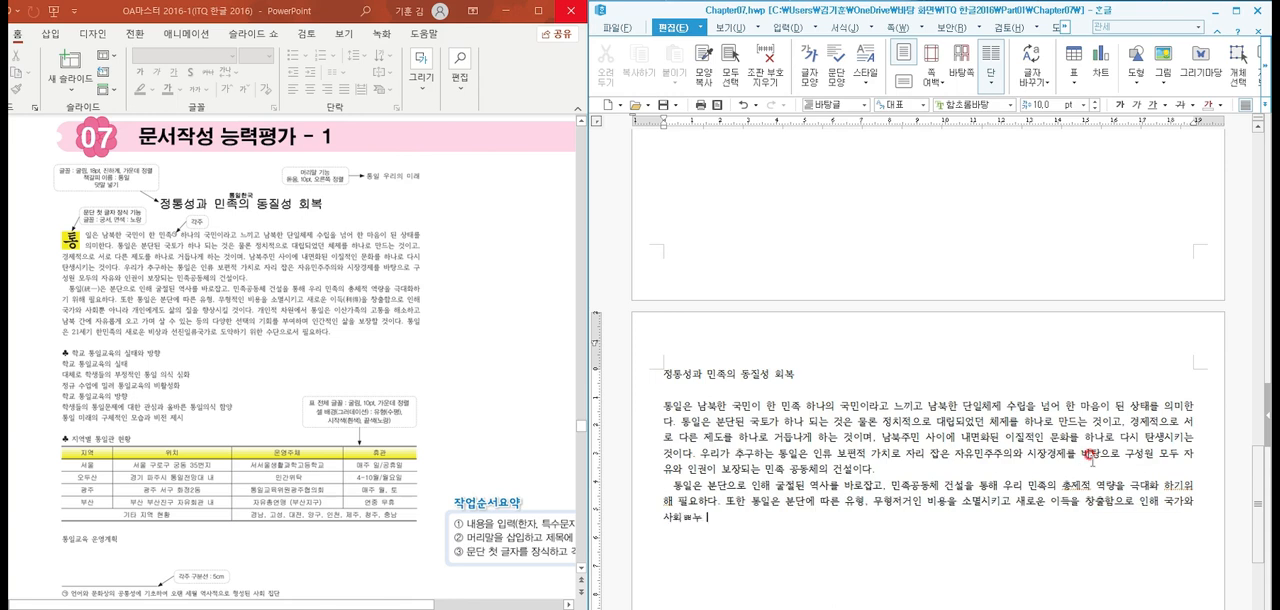
type("뿐 아니라 개인에게도 삶의")
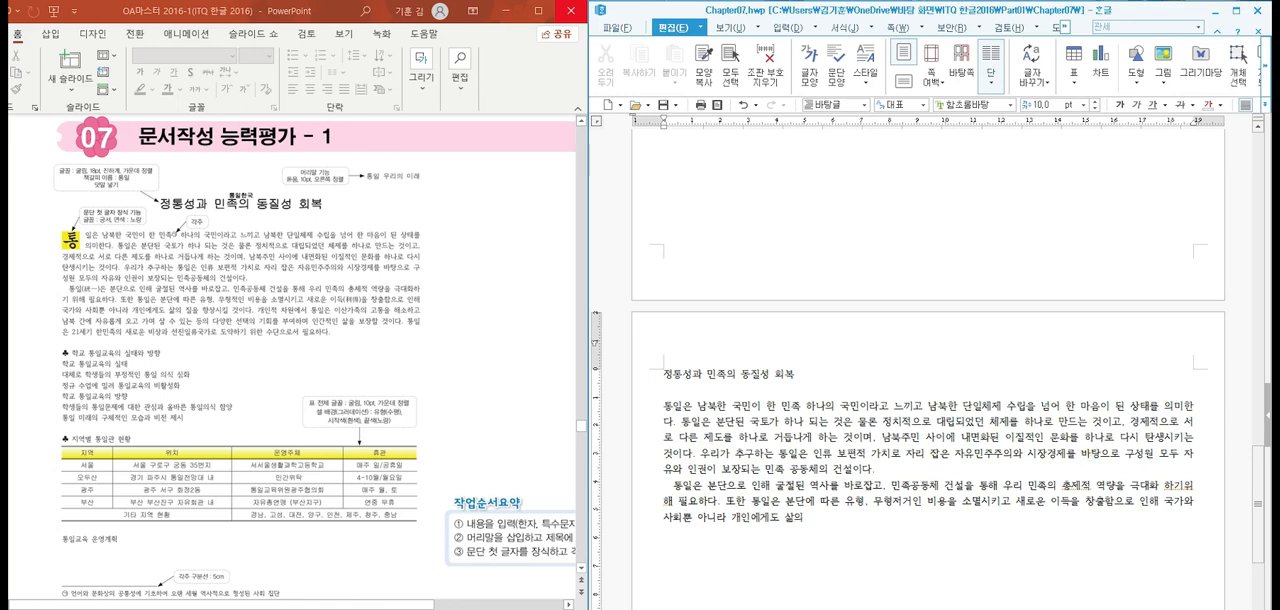
type(" 질을 향상시킬 것이다")
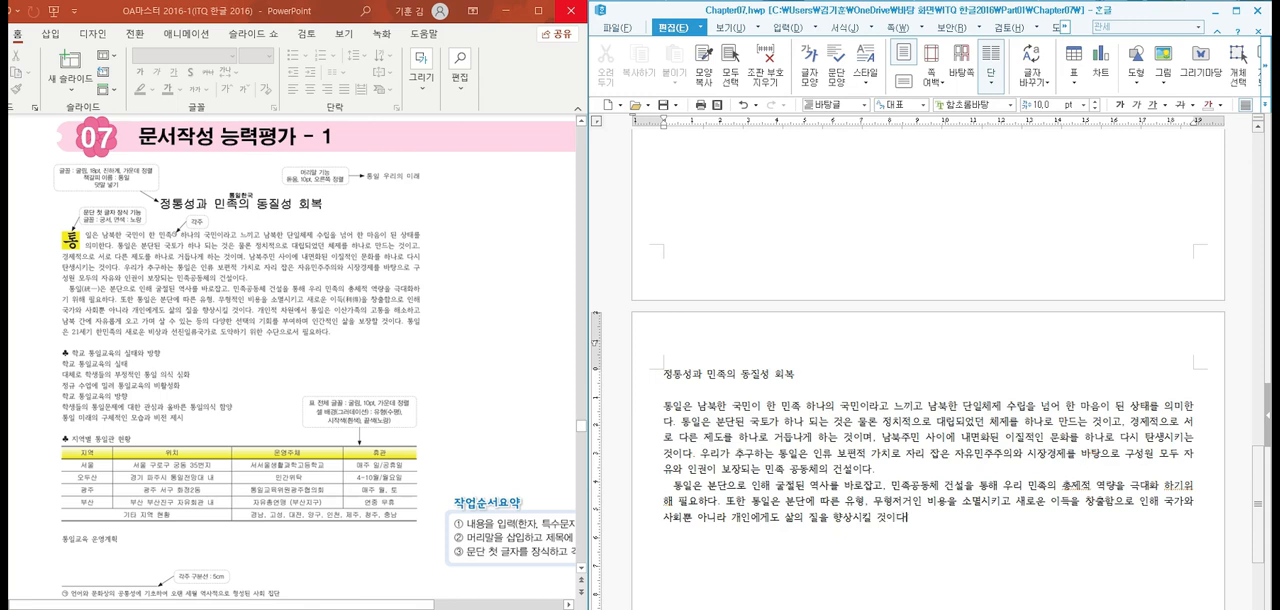
type("개인적 차")
type("원에서 ")
type("ㅂ")
type("일은 이산가족")
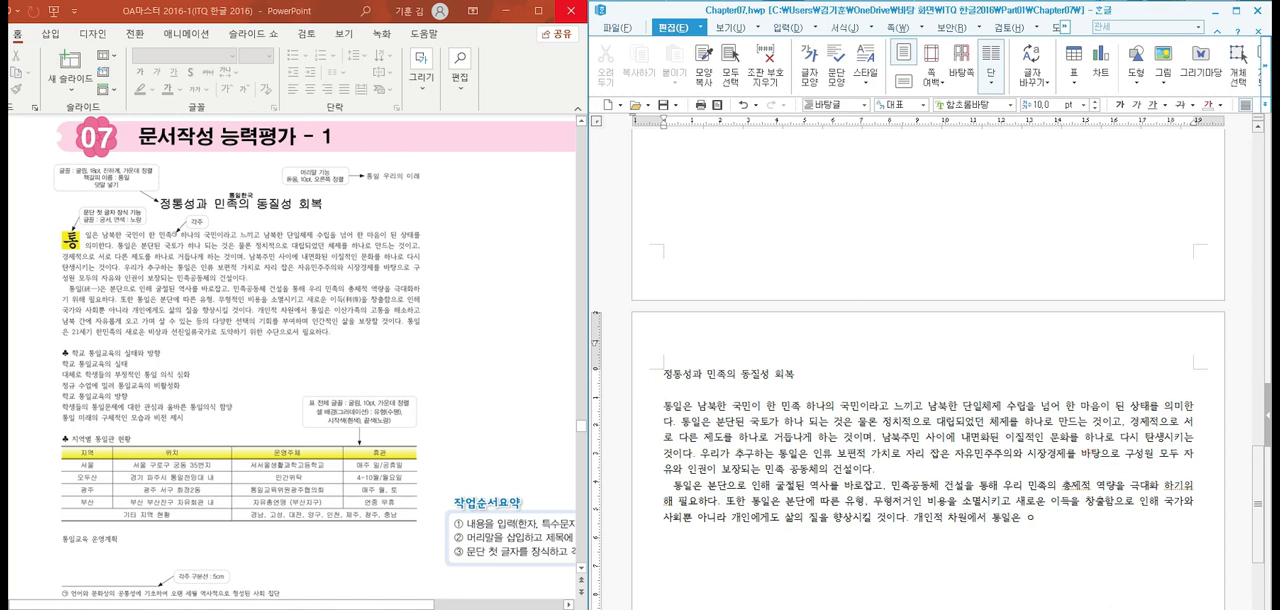
type("의 고통을 해소하고")
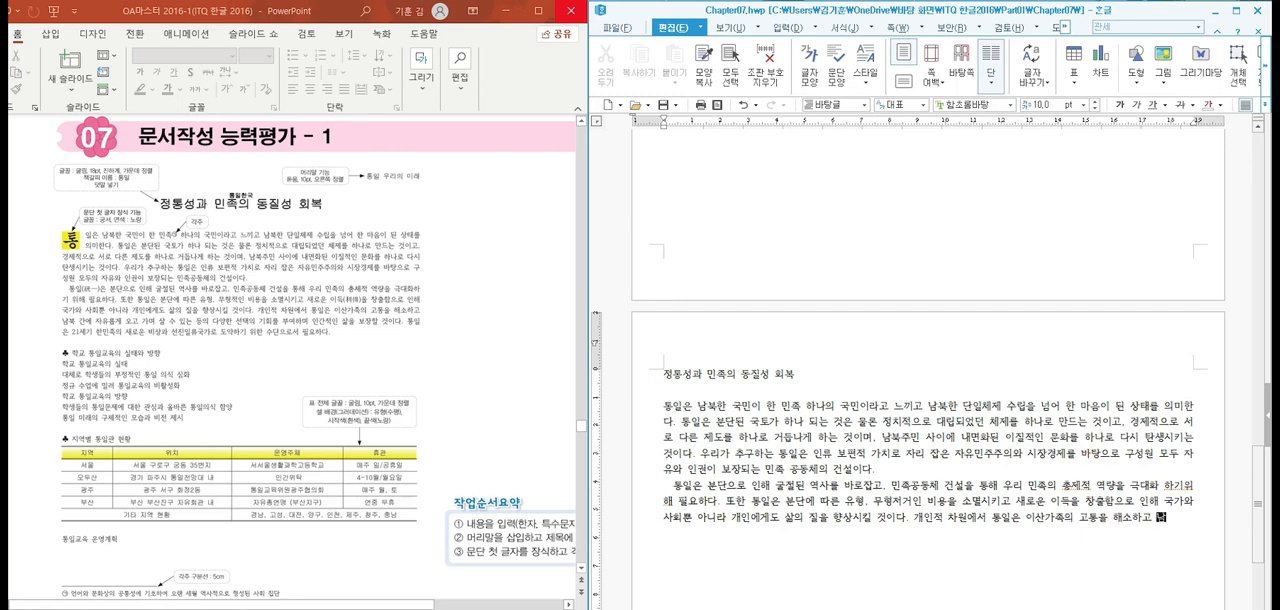
type(" 남북간ㅇ에 자유롭게")
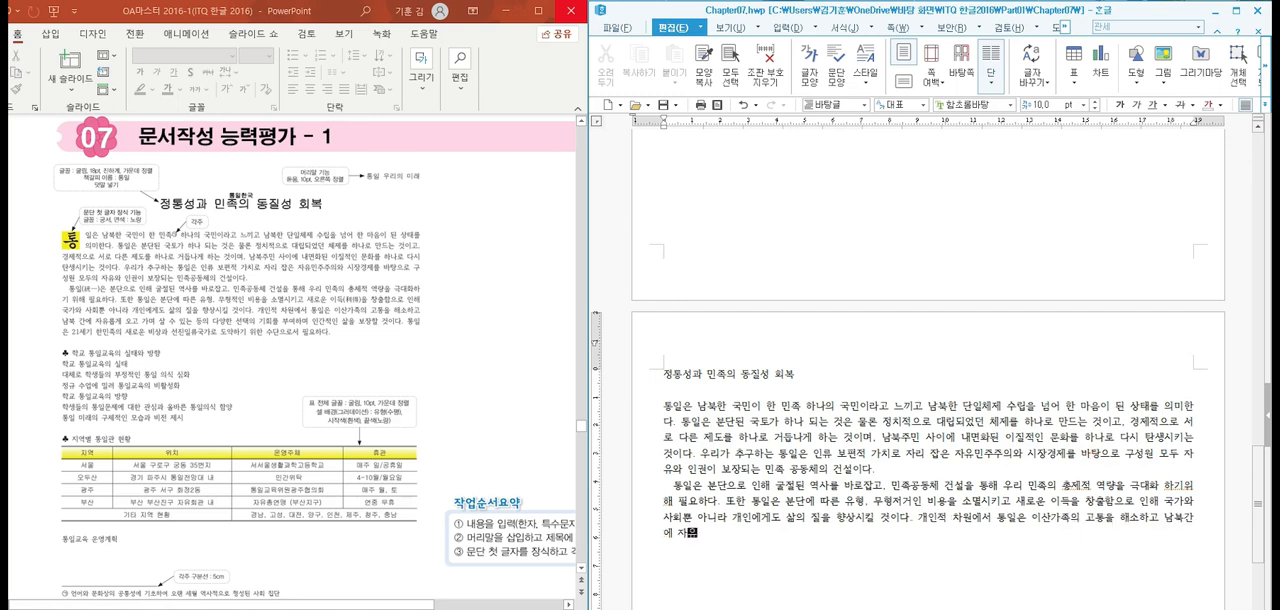
Continue the sentence with "에 자유롭게 오고가며 살수", correcting the mistyped characters
key("BackSpace")
key("BackSpace")
key("BackSpace")
type("로")
type(" 오")
type("고가며 살수 이")
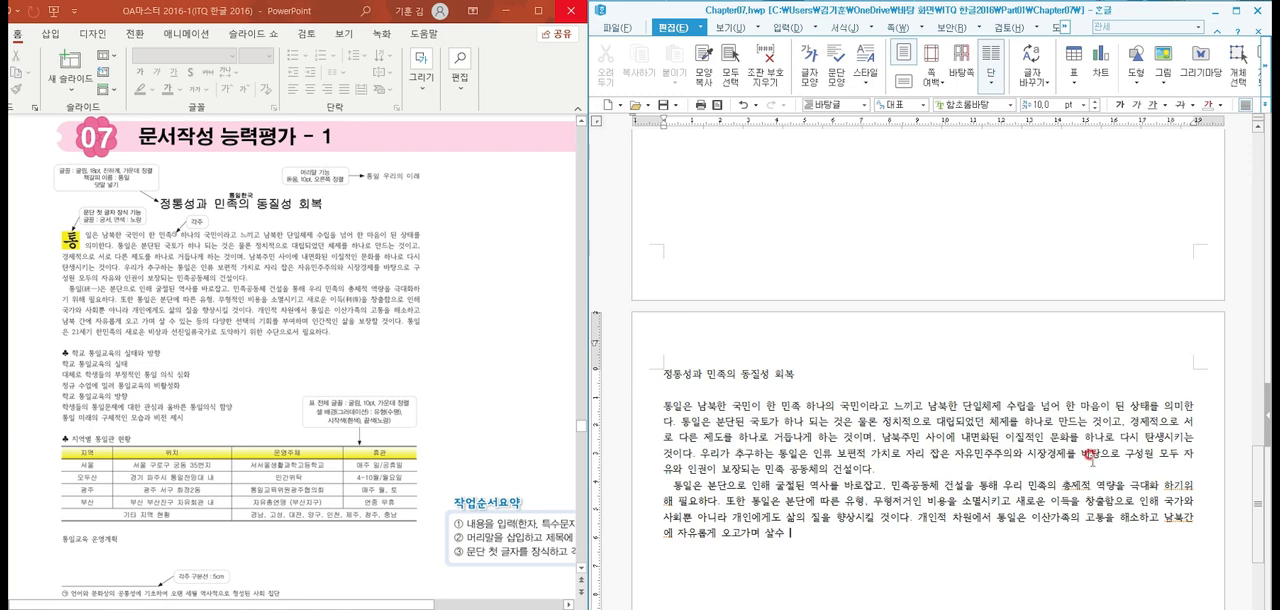
Correct the spacing to "살 수" and continue the sentence with "있는 등의 다양한"
key("BackSpace")
key("BackSpace")
key("BackSpace")
key("BackSpace")
type("숭")
key("BackSpace")
type("있는 등의 다양한 ")
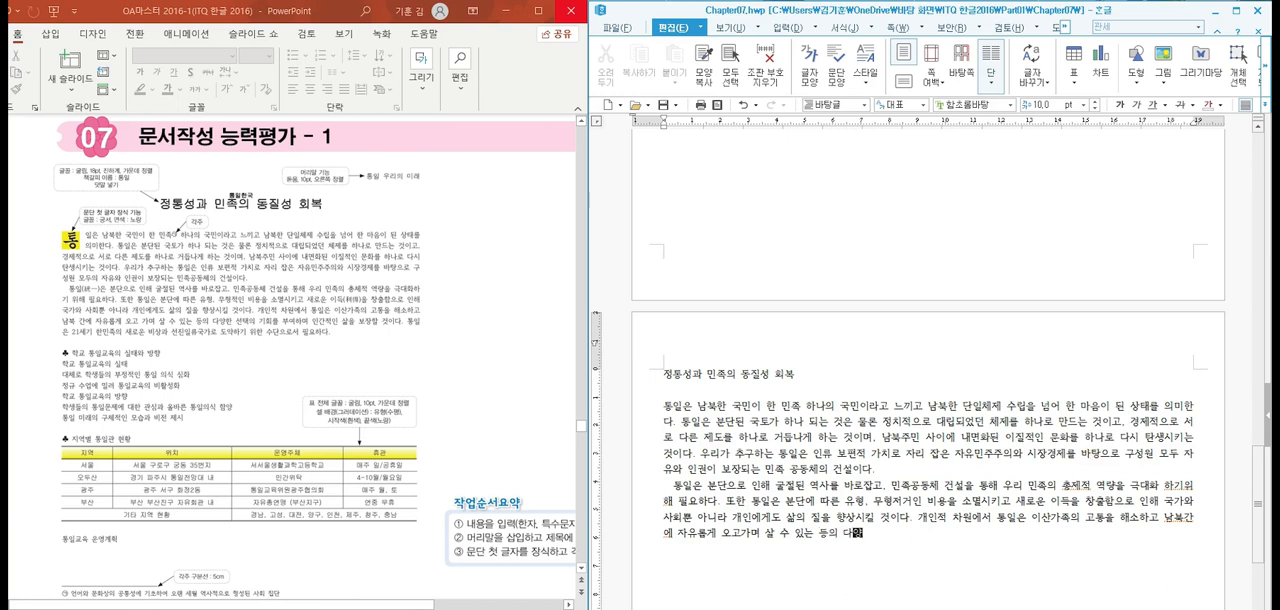
type("선택의 ㄱ기회를 부여하며 ")
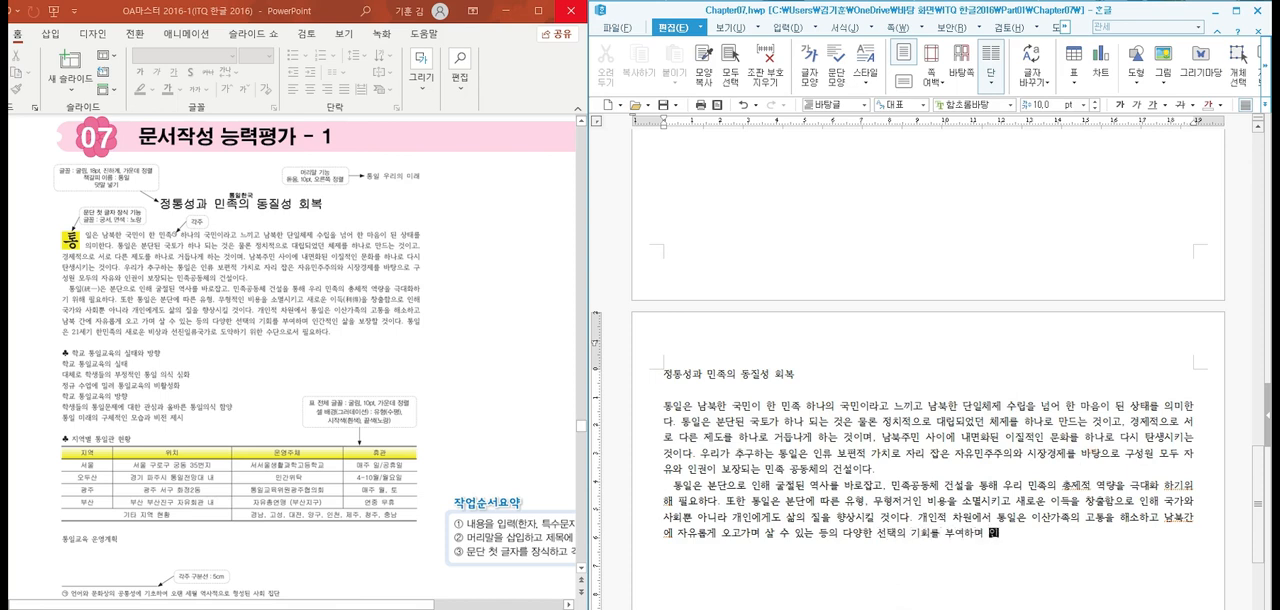
type("인간적이")
type("ㄴ 삶을 보장할 ")
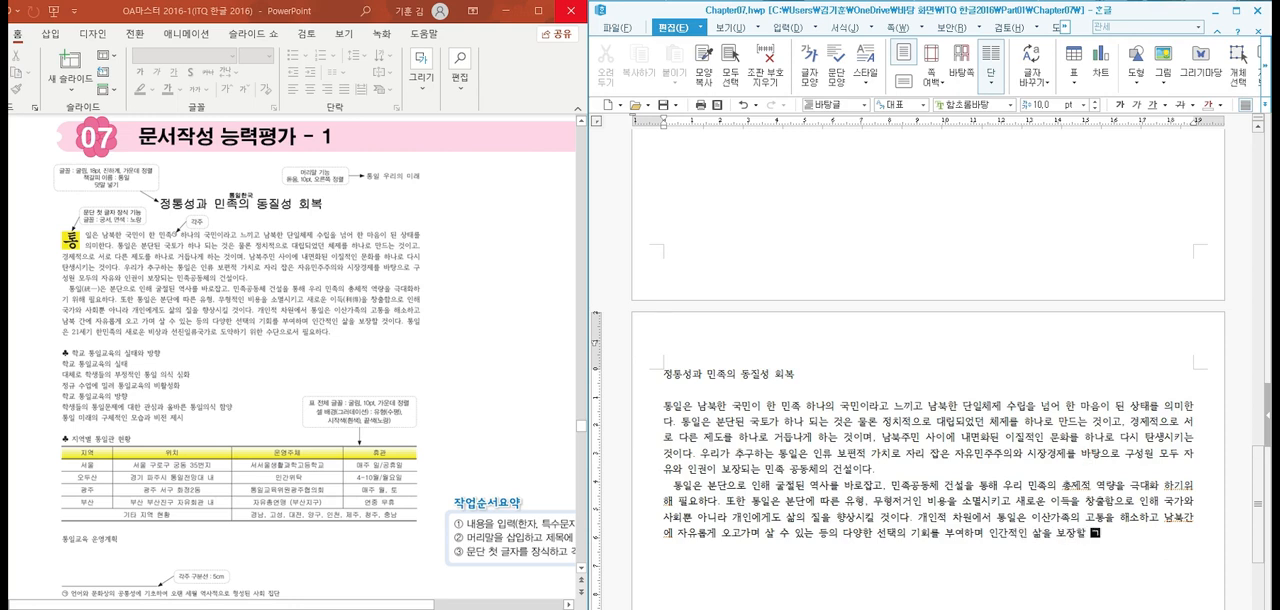
type("것이다. 통일은 21세기 ")
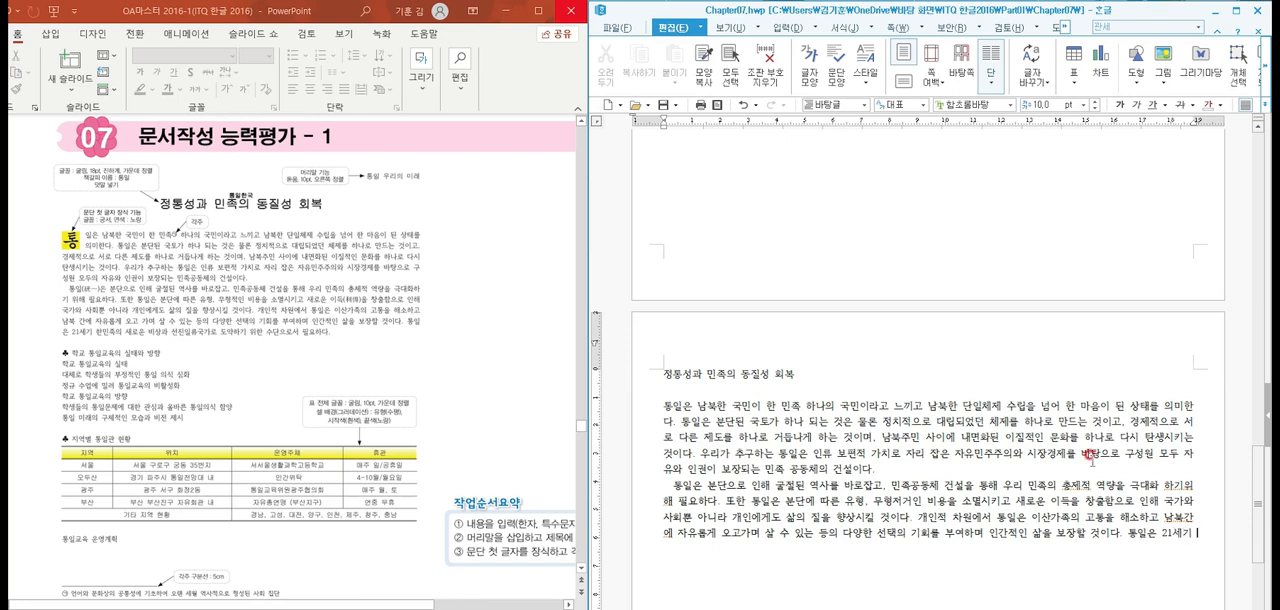
type("한민족의 새")
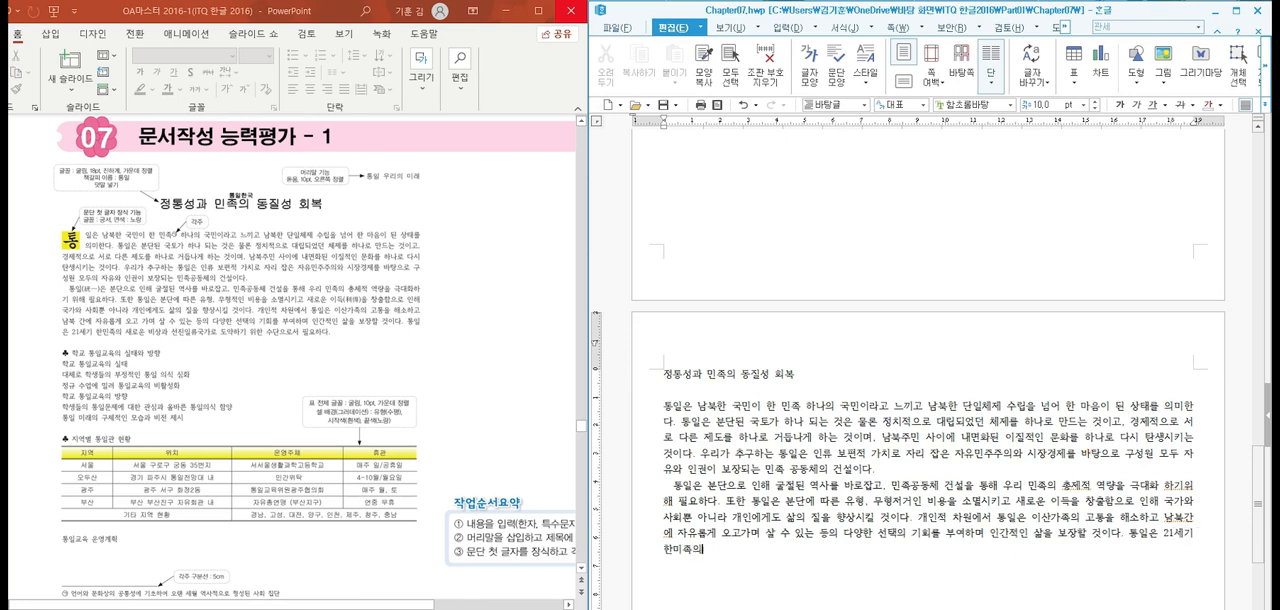
type("로운 비상과 선진일류국")
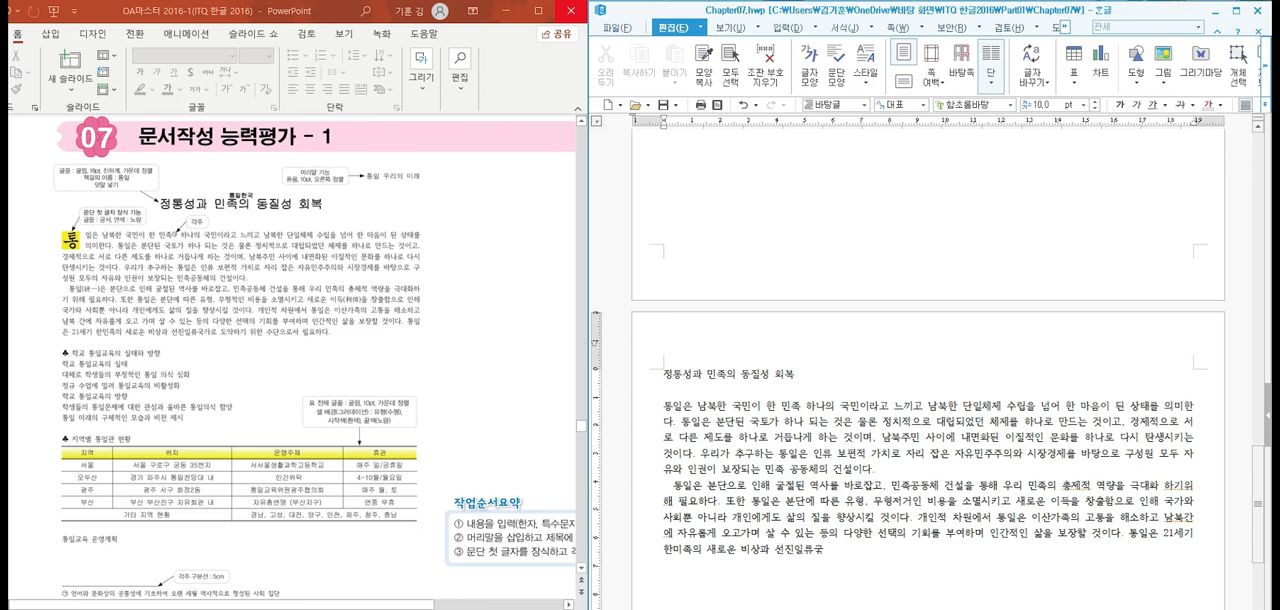
type("가로 도약하기 위한 수단으로서 필요하다.")
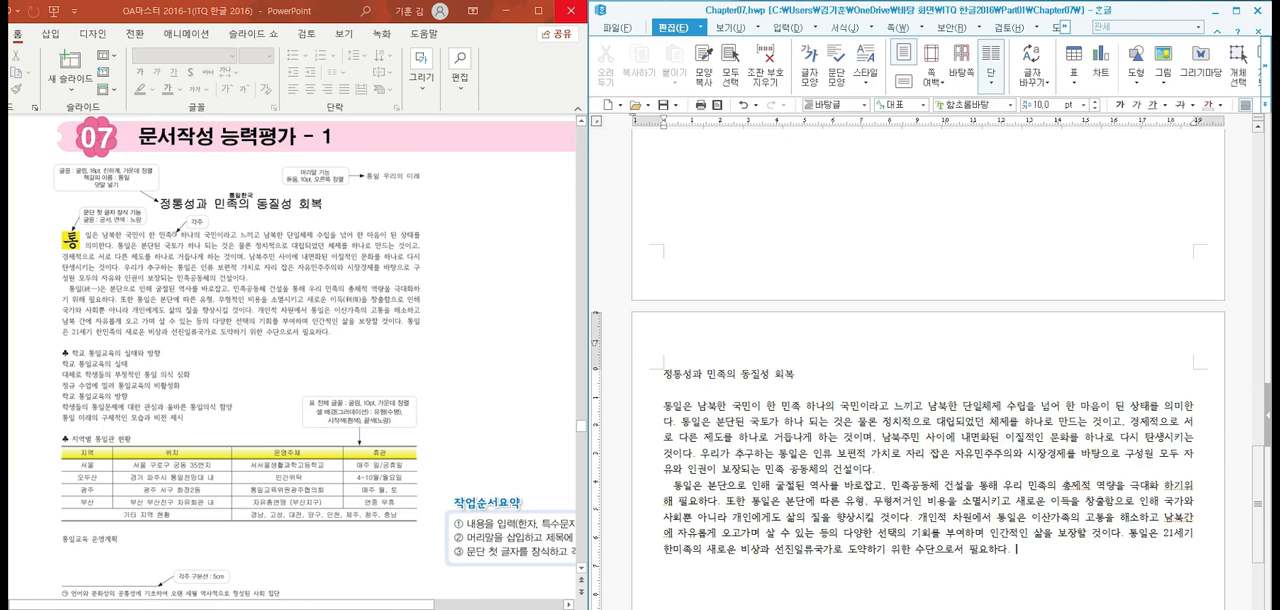
Correct the second paragraph's wording and spacing to "총체적", "극대화하기 위해" and "남북 간에"
left_click(1089, 455)
key("BackSpace")
type("체")
left_click(1090, 455)
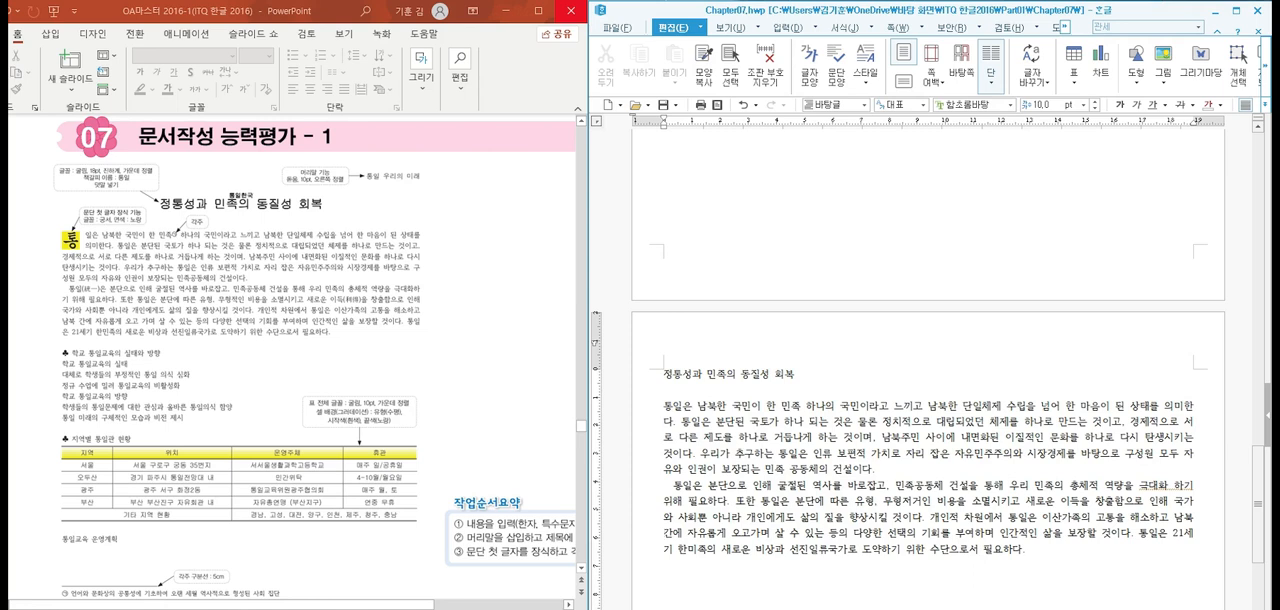
left_click(1145, 494)
left_click(1219, 487)
key("Delete")
Insert the ♣ symbol from the 기호2 character set on a new line, leaving a blank line below the second paragraph
left_click(1060, 548)
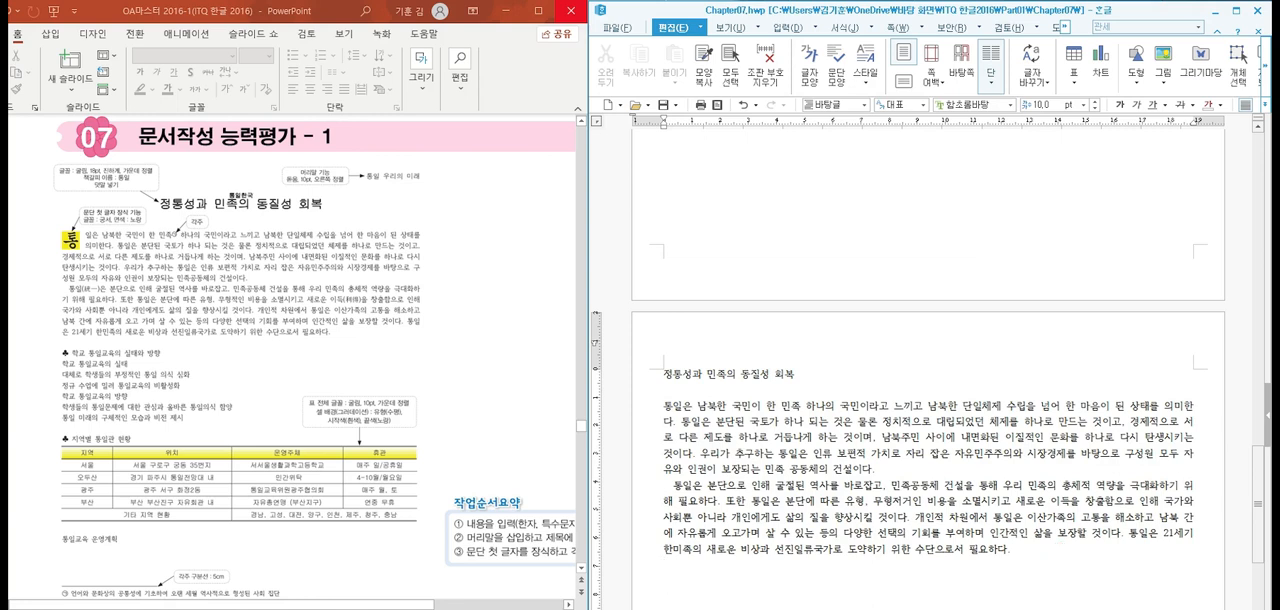
left_click(1060, 549)
key("ctrl+F10")
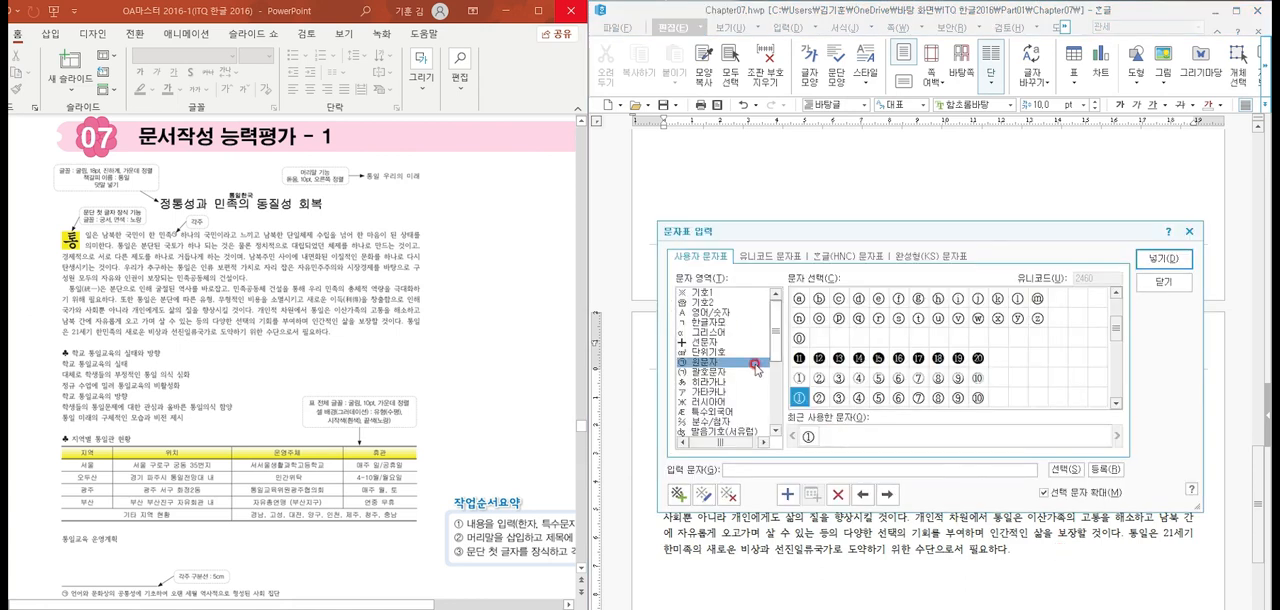
left_click(724, 294)
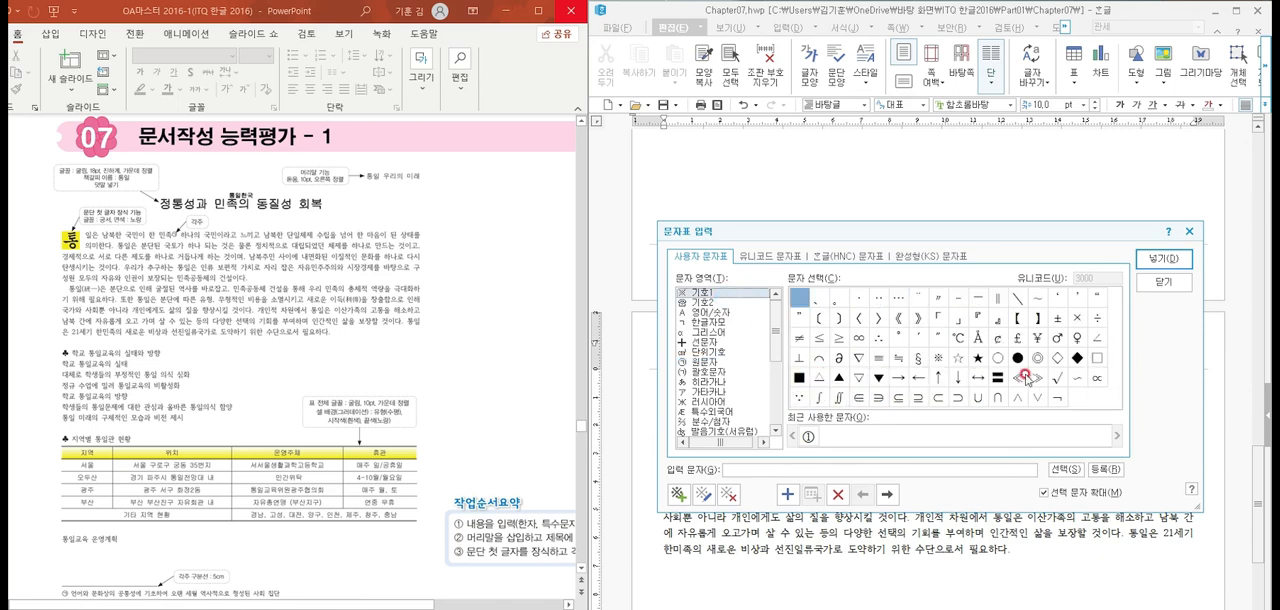
left_click(1098, 400)
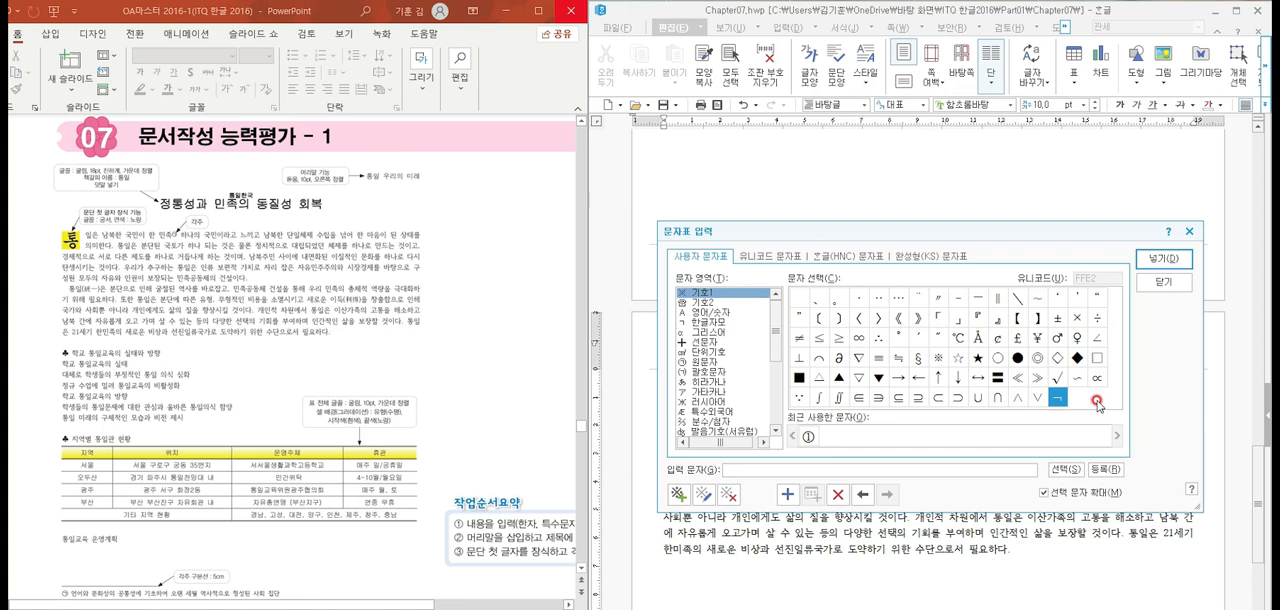
left_click(728, 302)
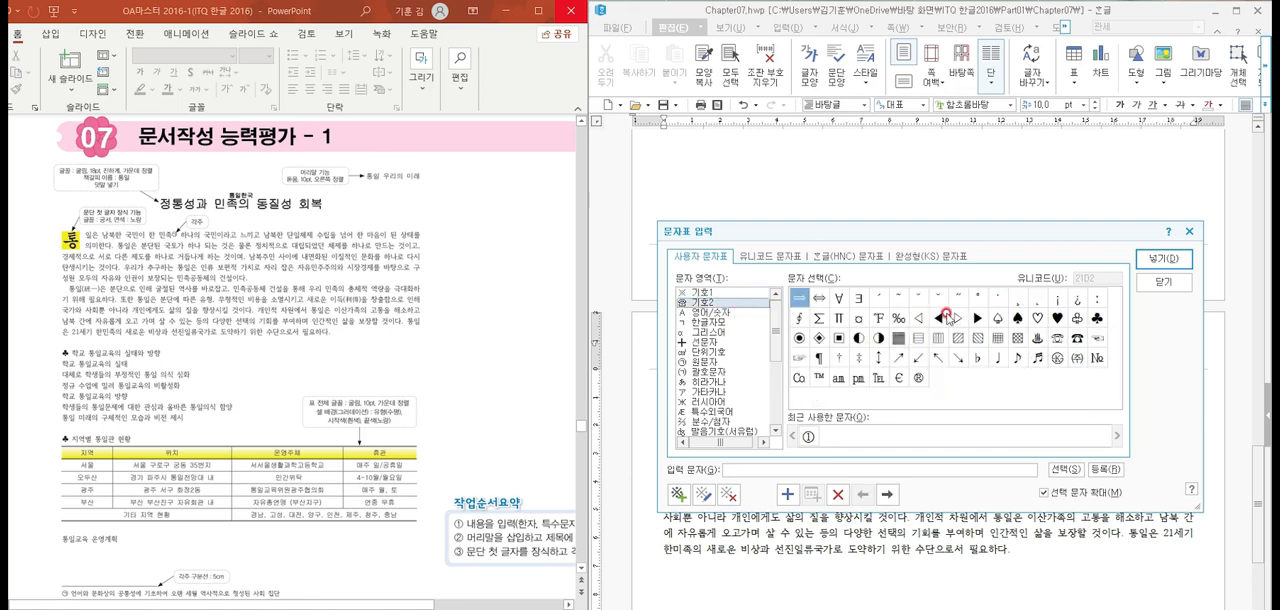
left_click(1097, 318)
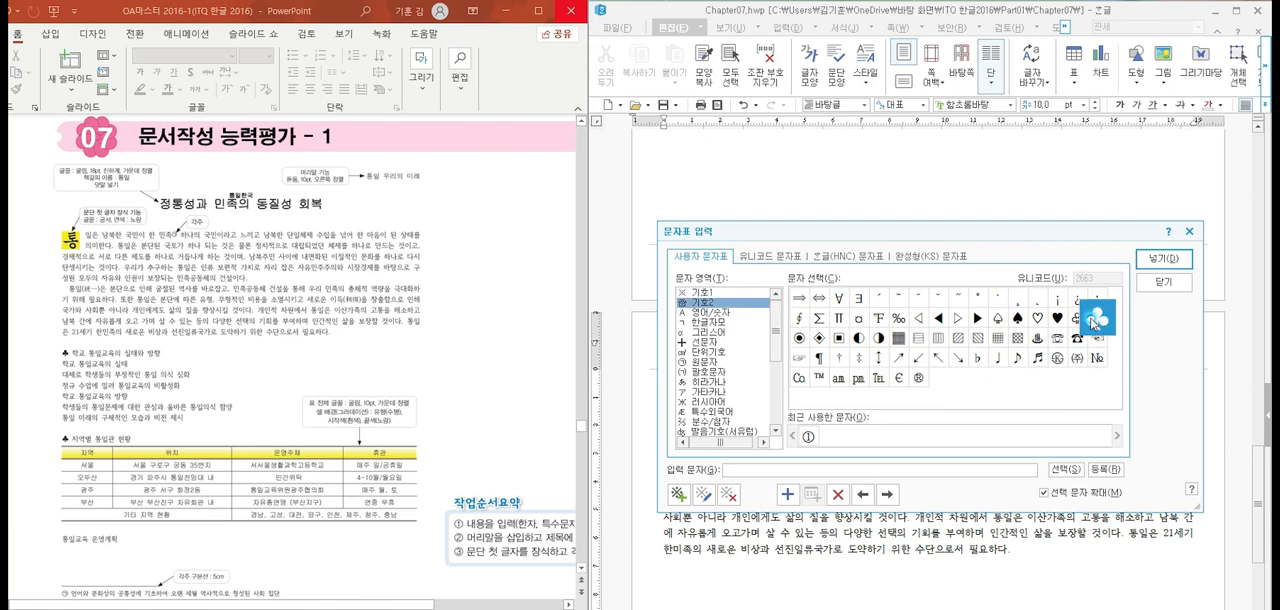
left_click(1152, 259)
Enter the heading text "학교 통일교육의 실태와 방향" after the ♣ symbol and start a new line
type("학교 통")
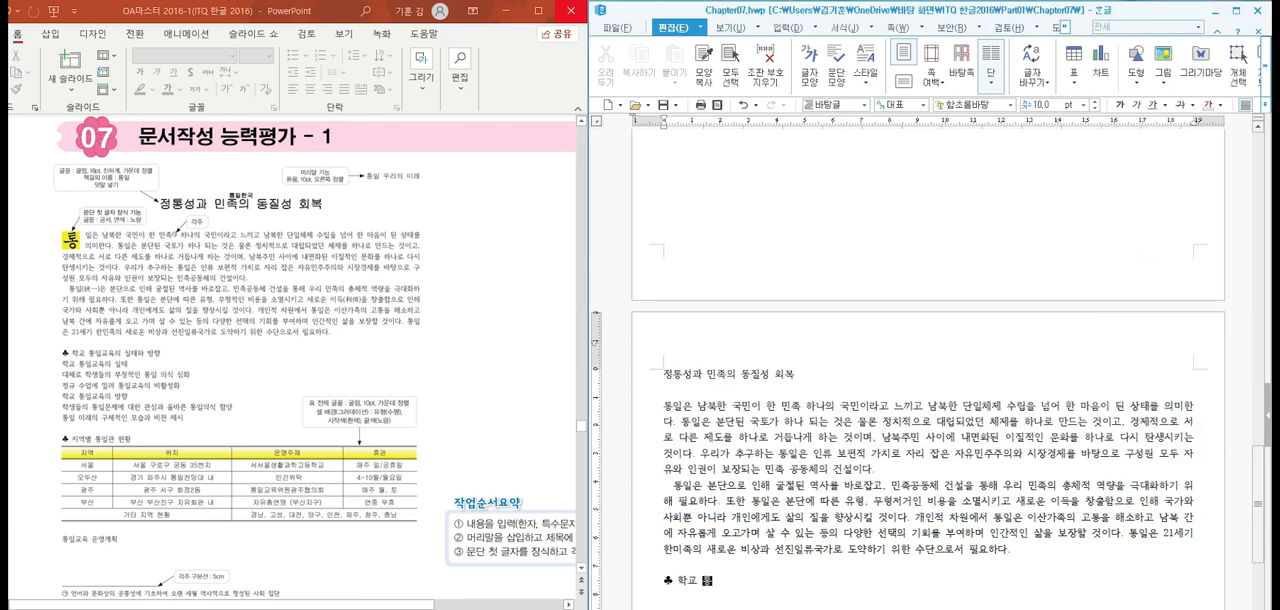
type("일교육의 실태와 방향")
key("Return")
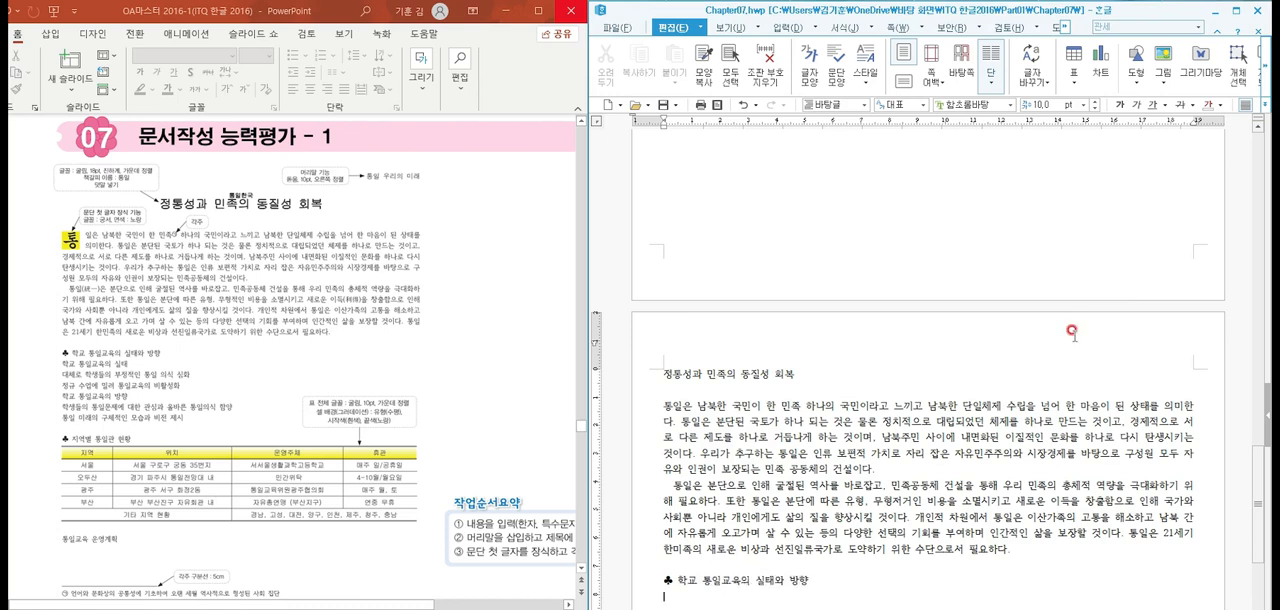
Enter the line "학교 통일교육의 실태" under the ♣ heading, removing the extra space in "통일교육의"
type("학교 통일 교육의 실")
key("BackSpace")
key("BackSpace")
key("BackSpace")
key("BackSpace")
key("BackSpace")
key("BackSpace")
key("BackSpace")
type("교육의 실태")
Start the line below "학교 통일교육의 실태" with "대체로 학생들의 부정적인", fixing the typing errors in "학생들의"
scroll(1072, 333, "down", 5)
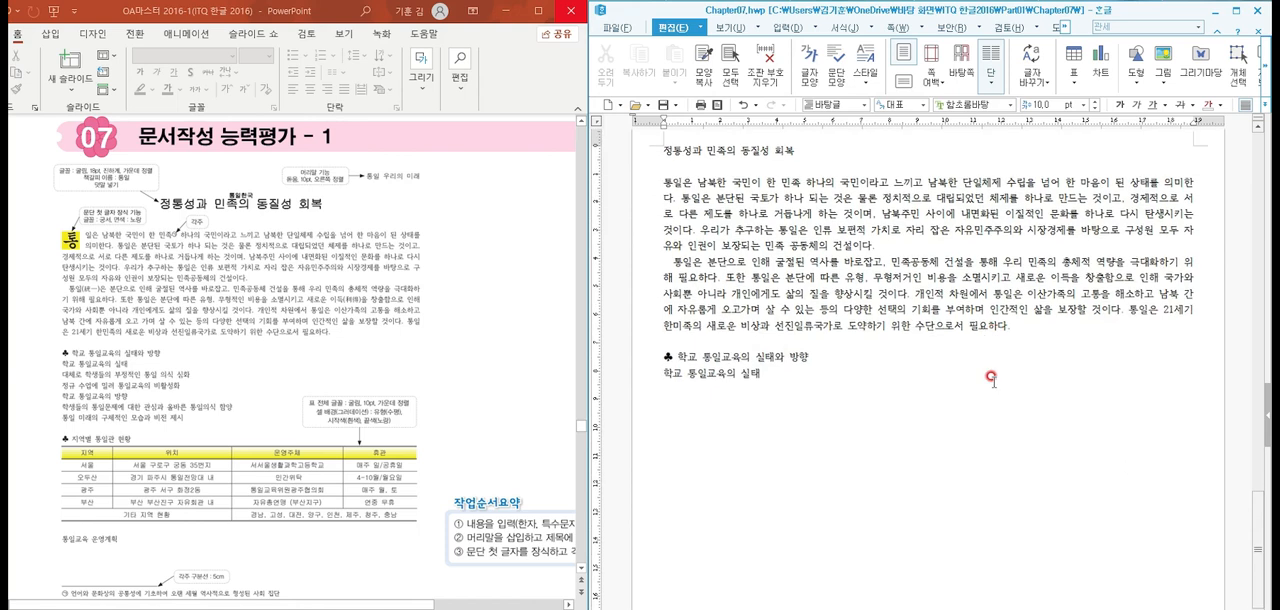
left_click(763, 348)
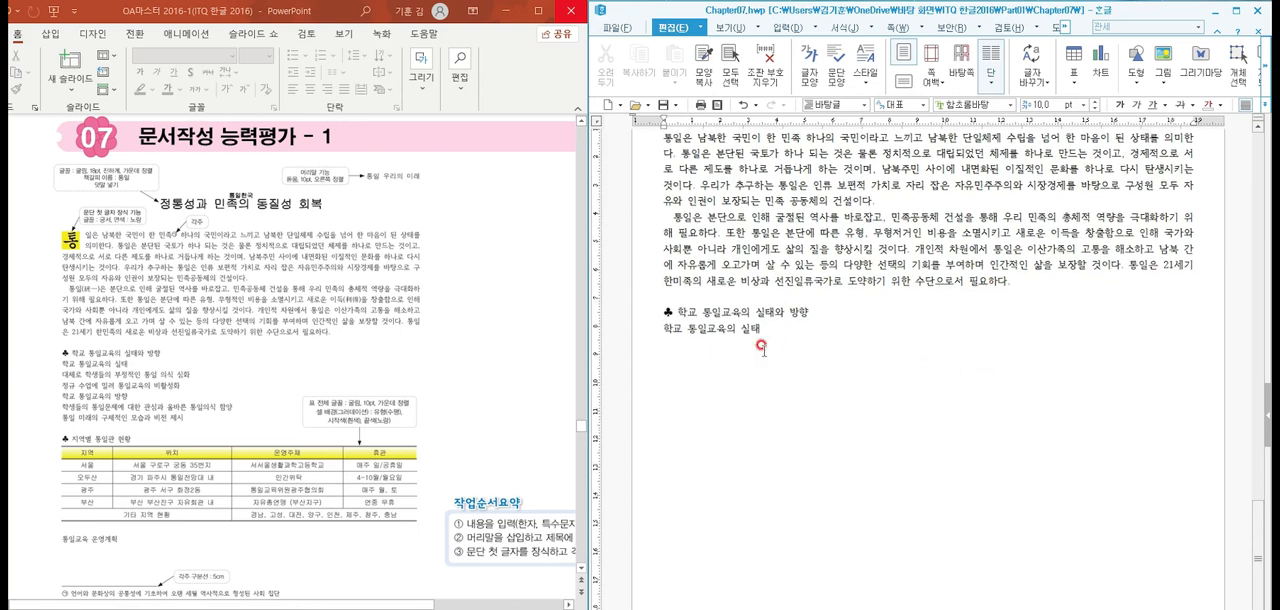
type("대체로 학생")
key("BackSpace")
key("BackSpace")
key("BackSpace")
type("들의")
key("BackSpace")
key("BackSpace")
key("BackSpace")
key("BackSpace")
type("생들의 부정")
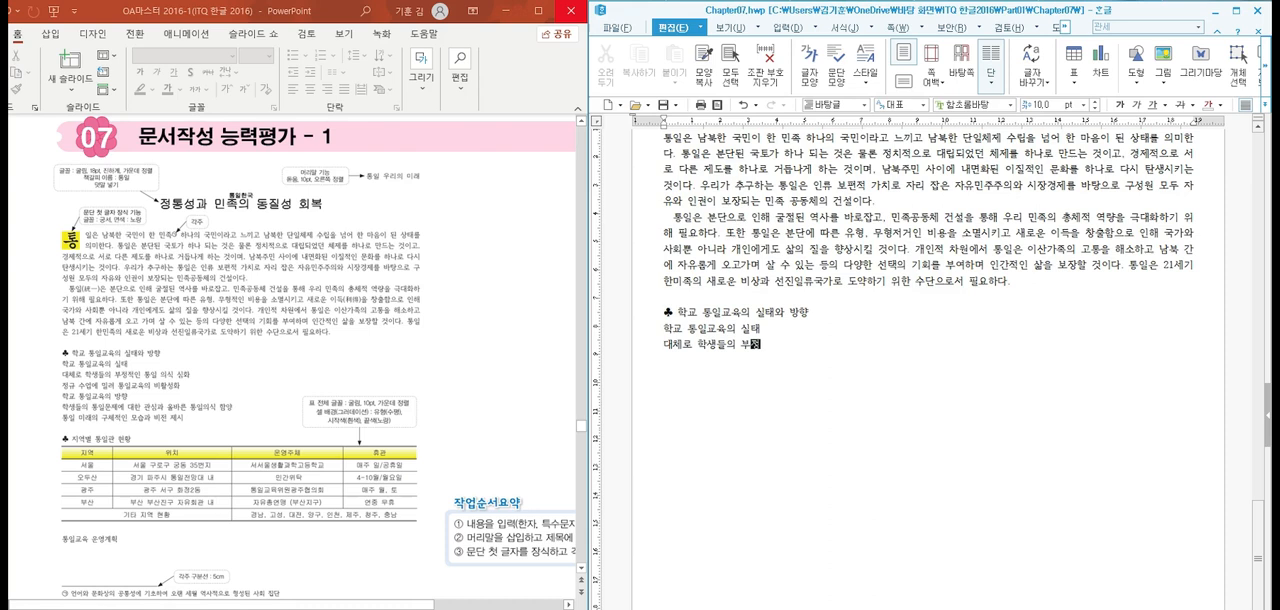
type("적인 통일의식 심화")
Finish the line with "통일의식 심화" and start a new line
key("Return")
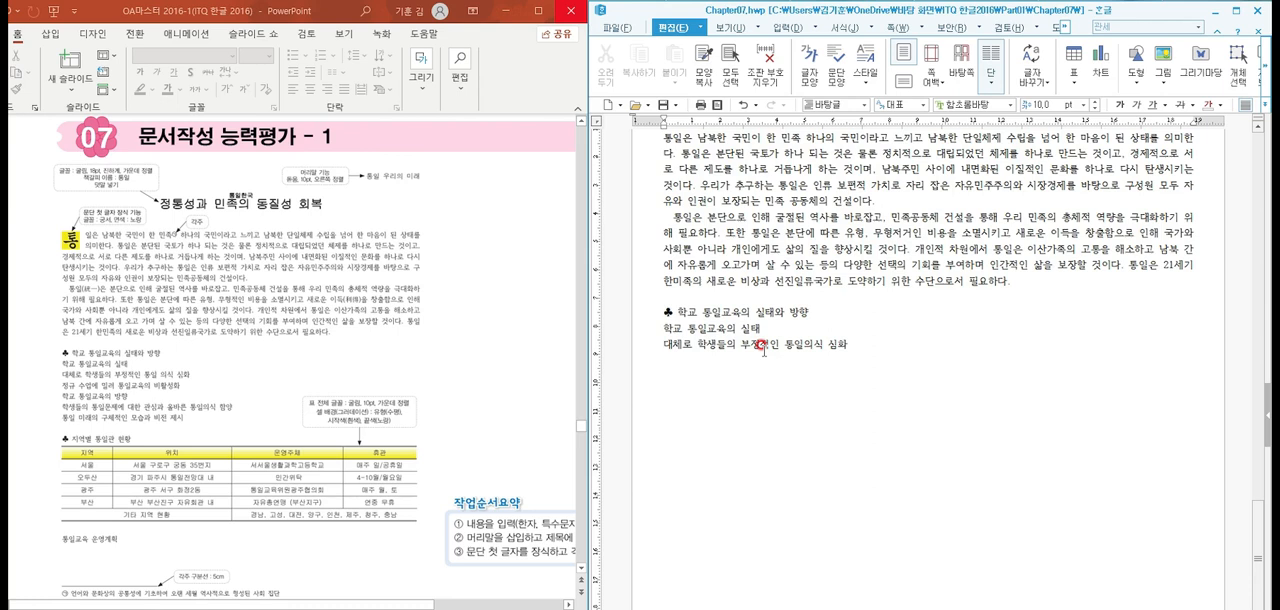
Enter the line "정규 수업에 밀려 통일교육의 비활성화" and start a new line
type("정규 수업에 밀려 통일교육")
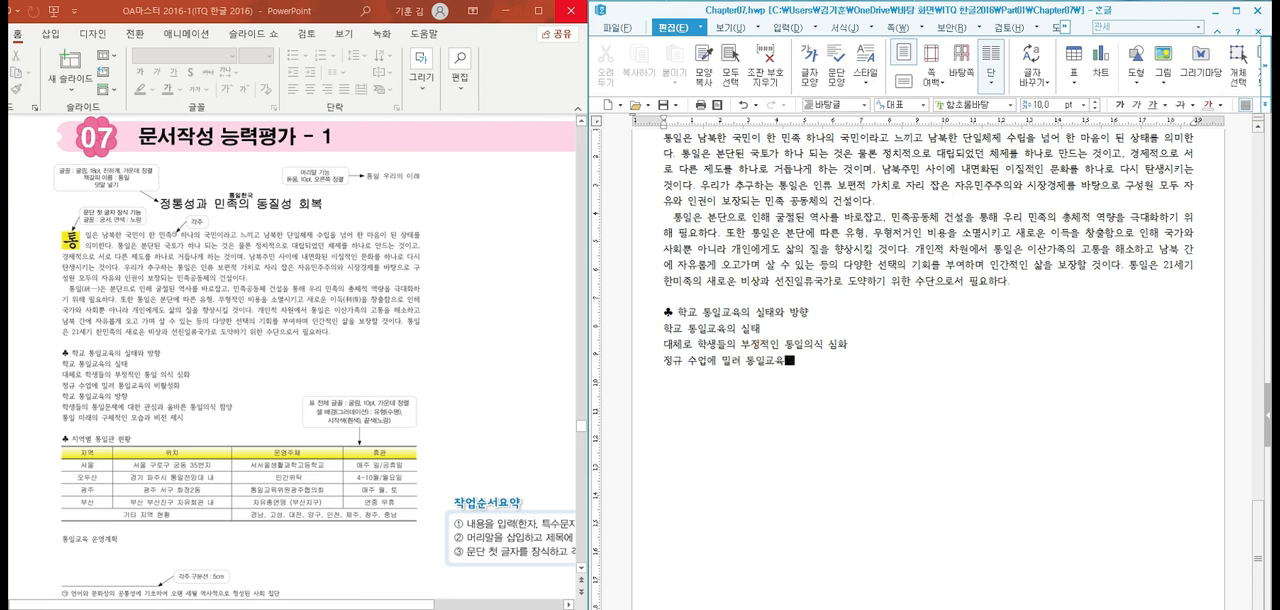
type("의 비활성")
key("Return")
type("화")
key("Return")
Enter the line "학교 통일교육의 방향" and start a new line
type("학교 ")
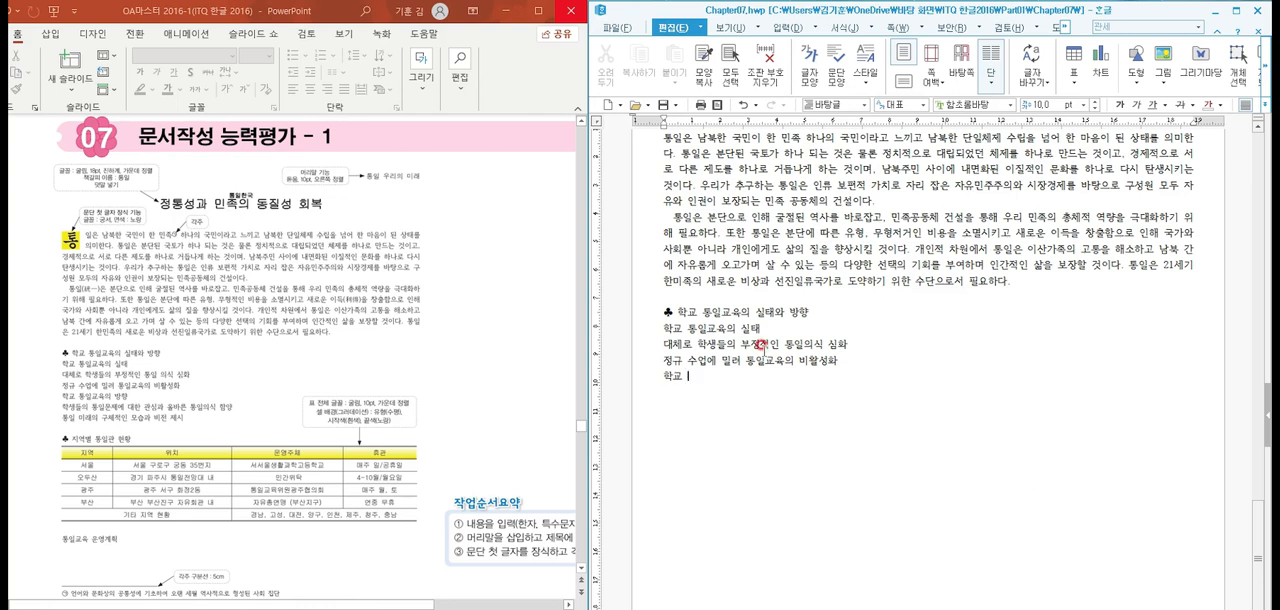
type("통일교육의 방향")
key("Return")
Enter the line "학생들의 통일문제에 대한 관심과 올바른 통일의식 함양" and start a new line
type("학생")
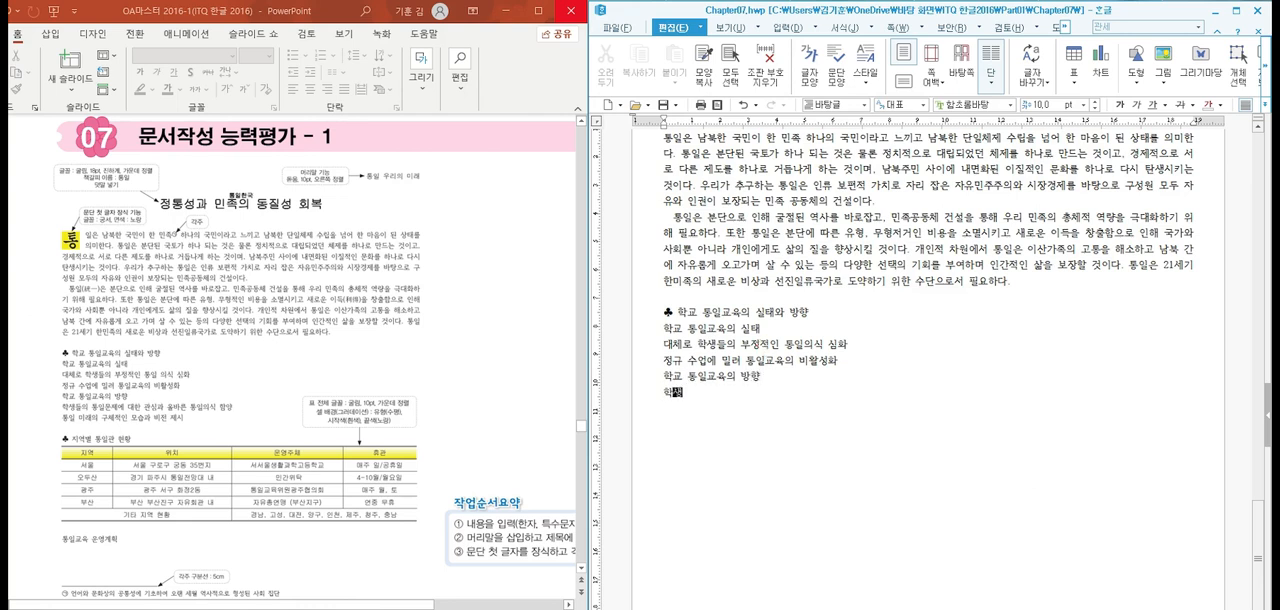
type("들의 통일문제 에 ")
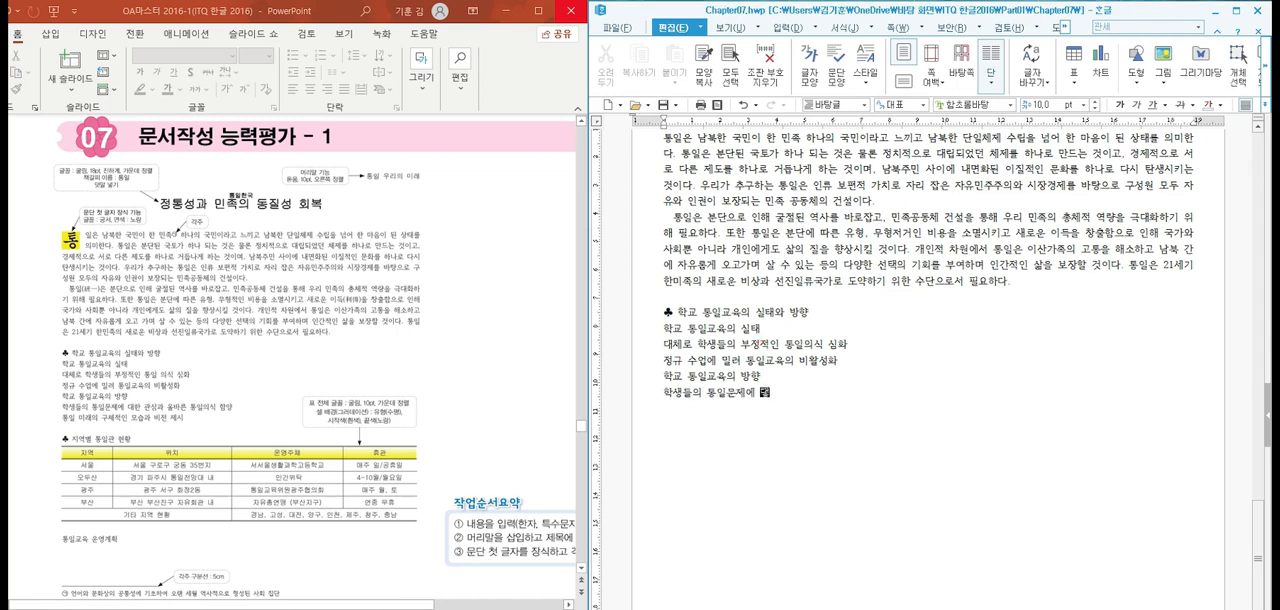
type("대한 관심과 올바른 ")
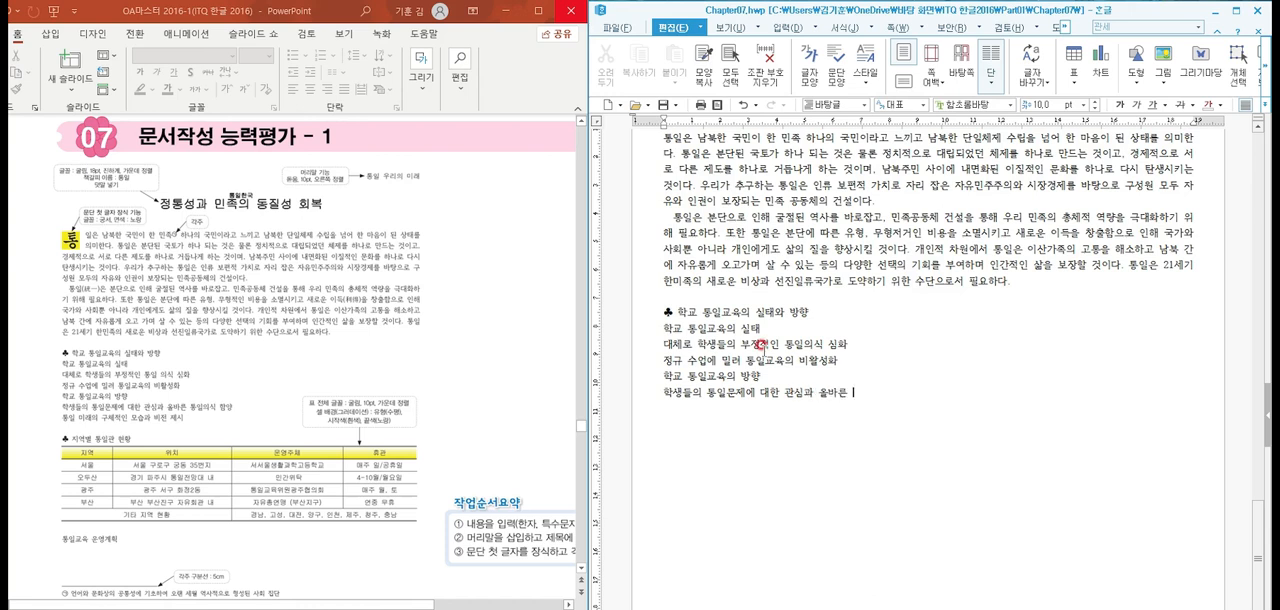
type("통일의식 함양")
key("Return")
Enter the line "통일 미래의 구체적인 모습과 비전제시" and leave a blank line below it
type("통일 미래의 구체")
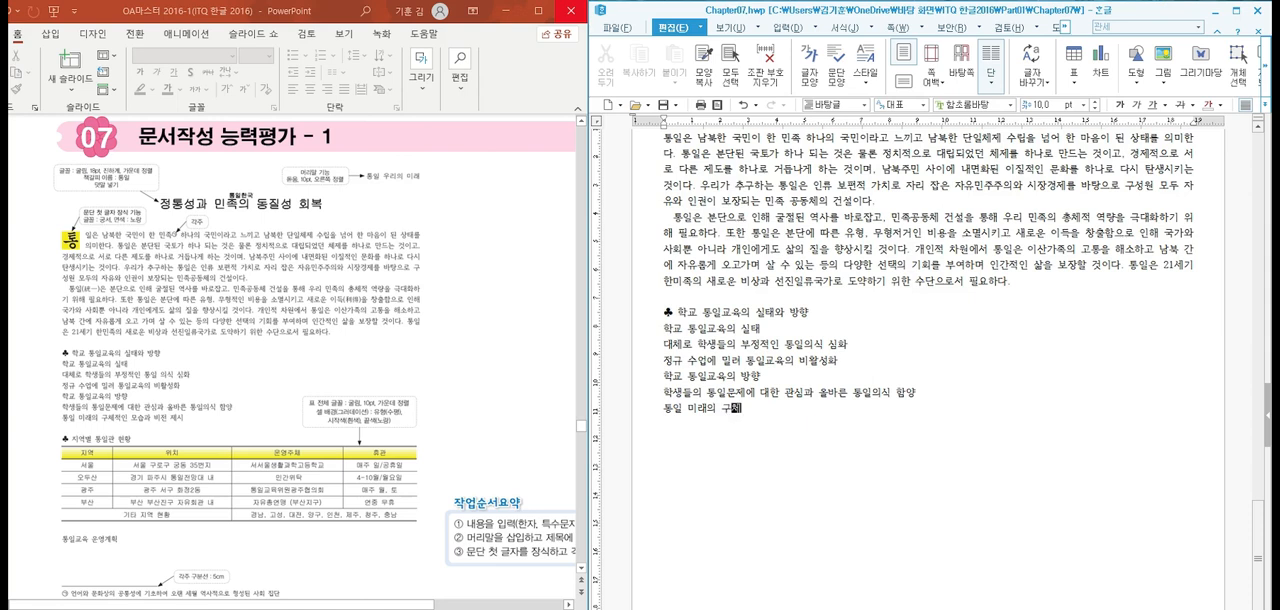
type("적인 모습과 비전제시")
key("Return")
key("Return")
key("Return")
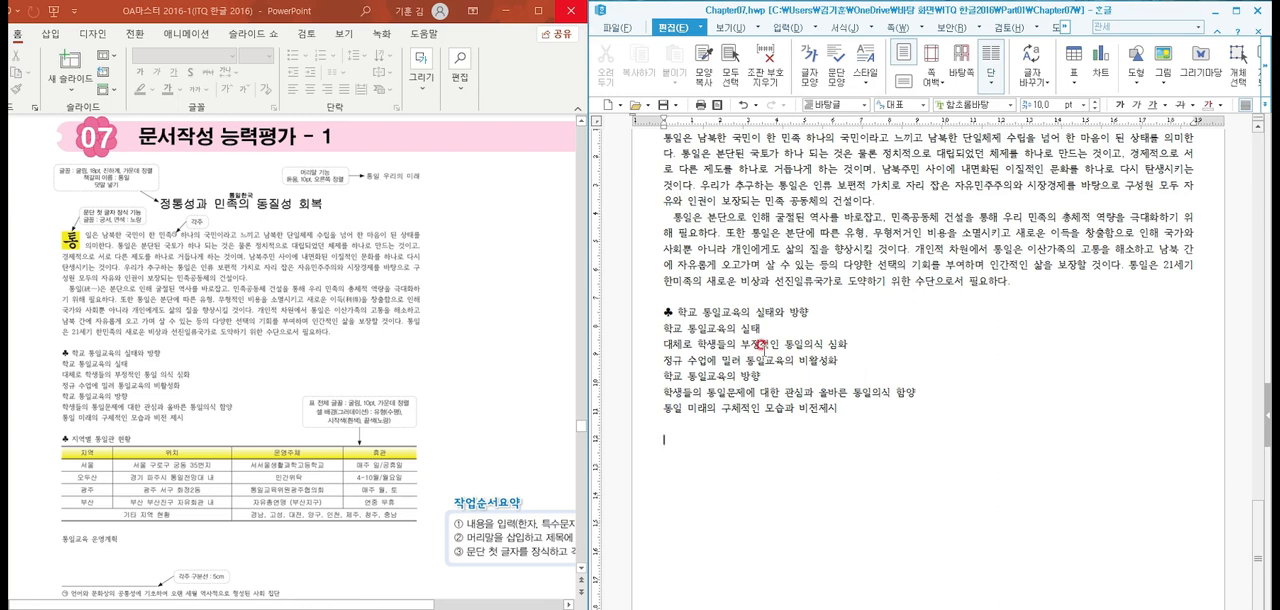
Insert the ♣ symbol, complete the heading as "지역별 통일관 현황", and start a new line
key("ctrl+F10")
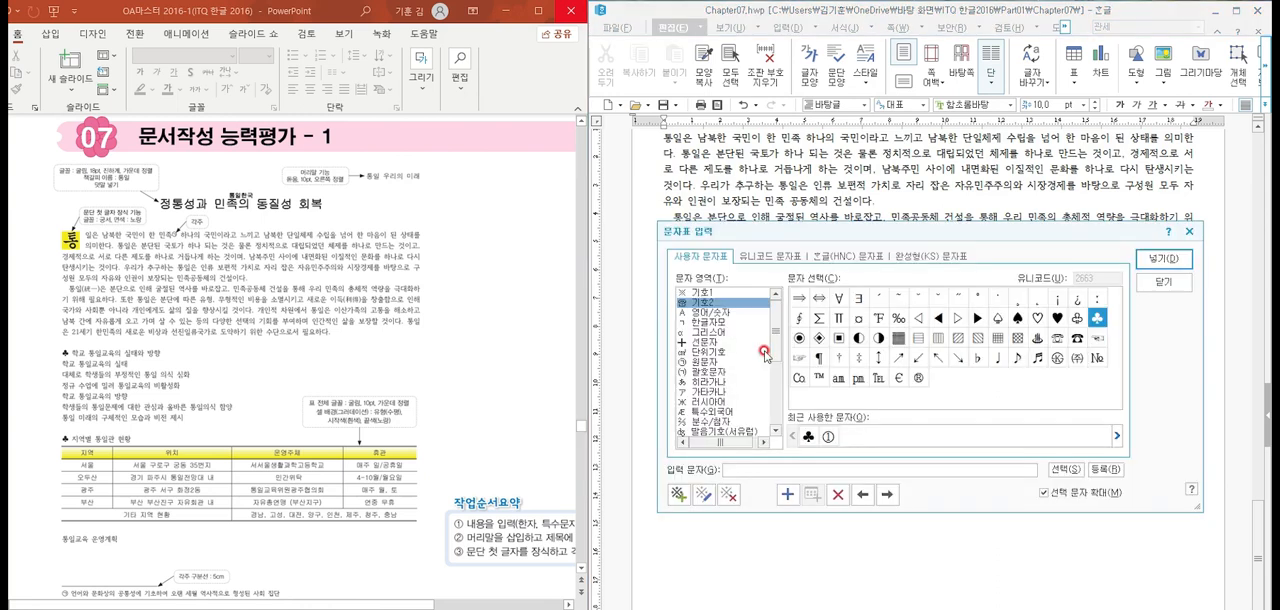
left_click(1162, 258)
type("지역")
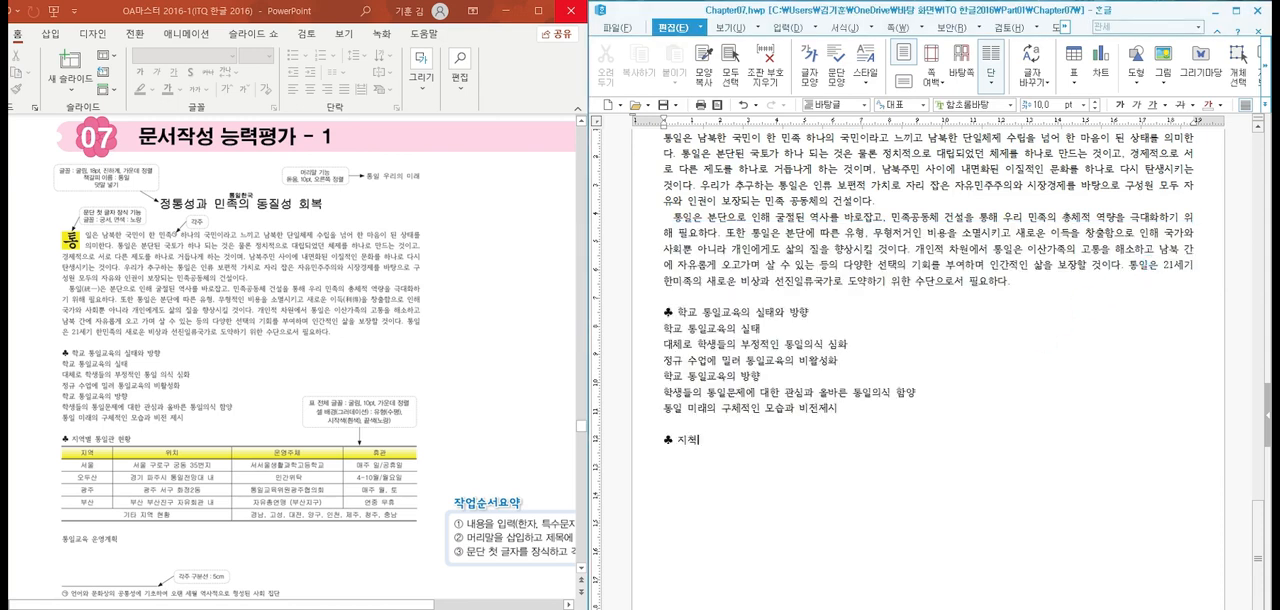
type("별 통일관 현황")
key("Return")
Insert a table with 6 rows and 4 columns, treated as a character, below the "지역별 통일관 현황" heading
left_click(786, 27)
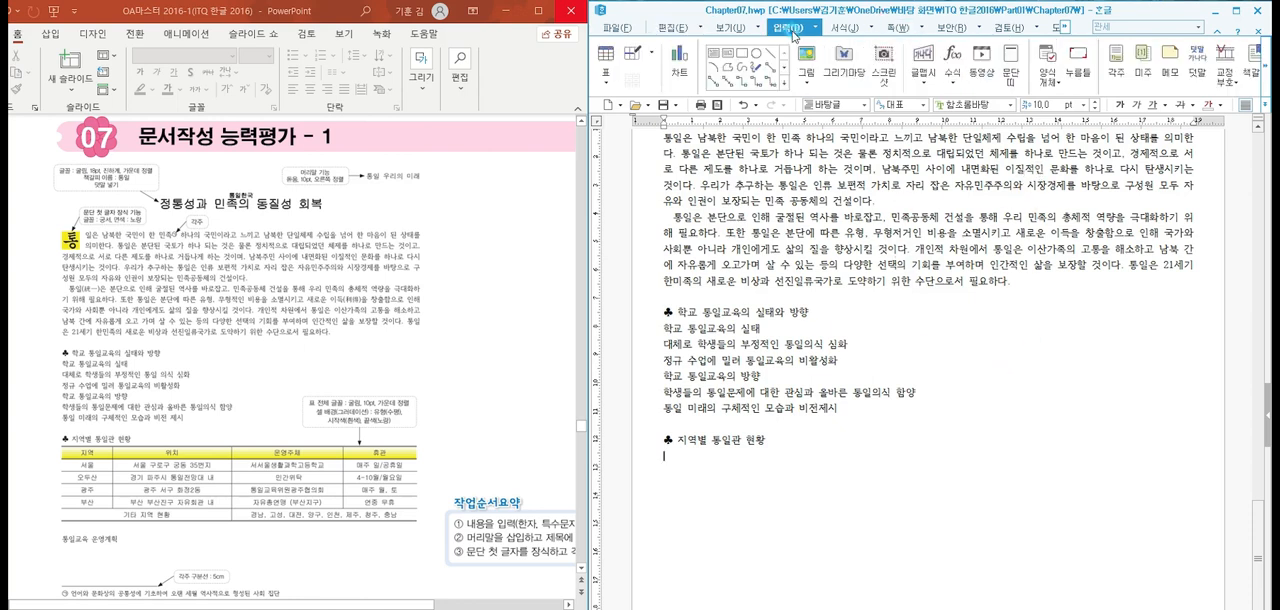
left_click(612, 61)
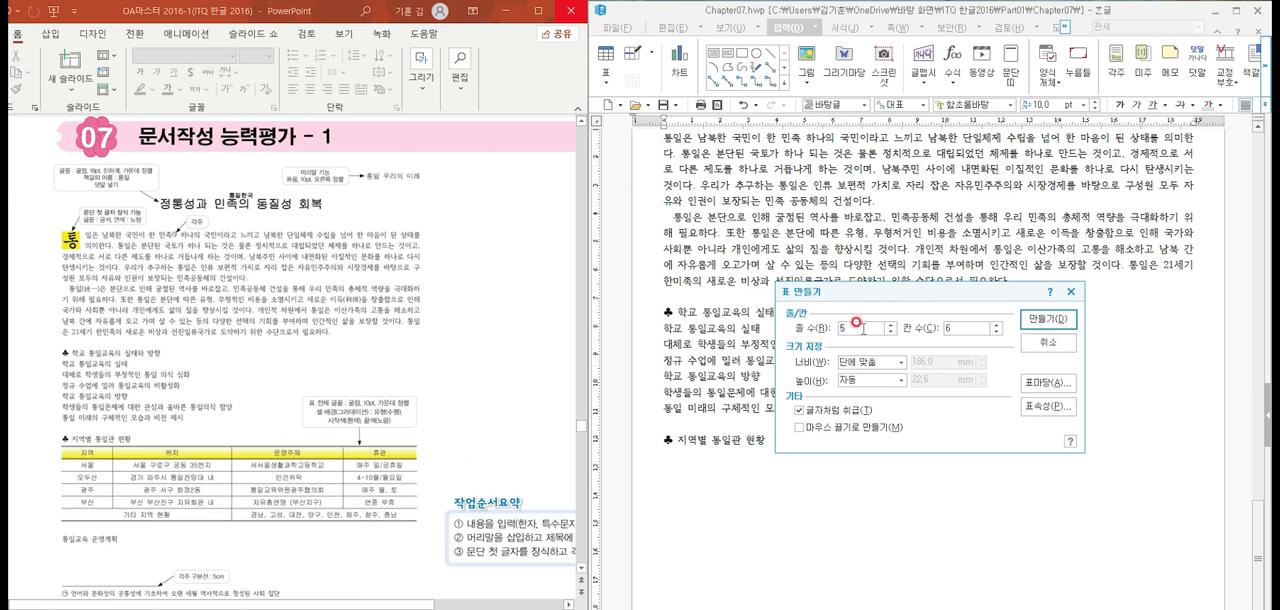
left_click(1043, 318)
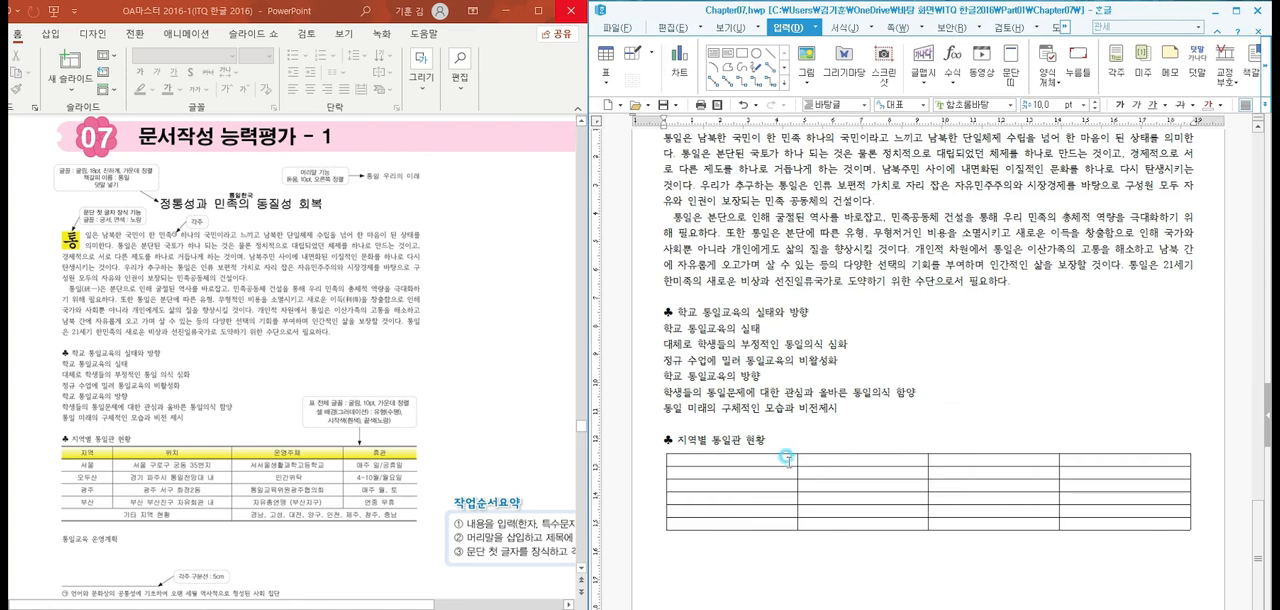
Fill the table's header row with "지역", "위치", "운영주체" and "휴관"
left_click(786, 460)
left_click(786, 460)
type("지역")
key("Tab")
type("위치")
key("Tab")
type("운영주체")
key("Tab")
type("휴관")
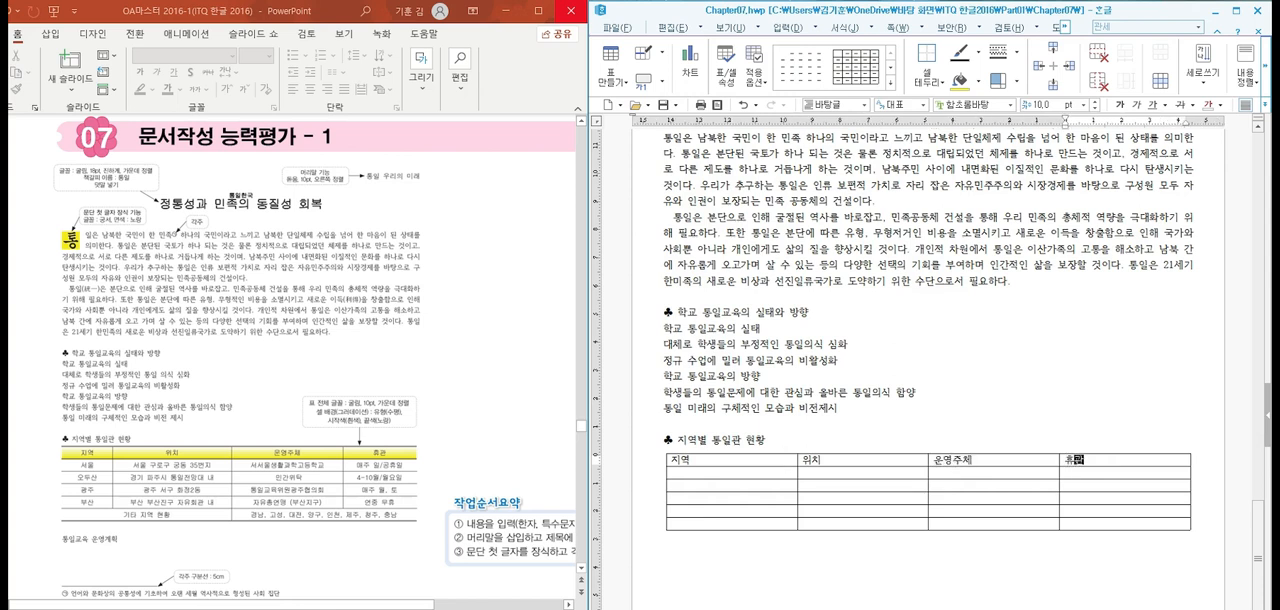
Enter "서울" and "오두산" in the first two rows below the 지역 header
key("Tab")
type("서울")
key("Down")
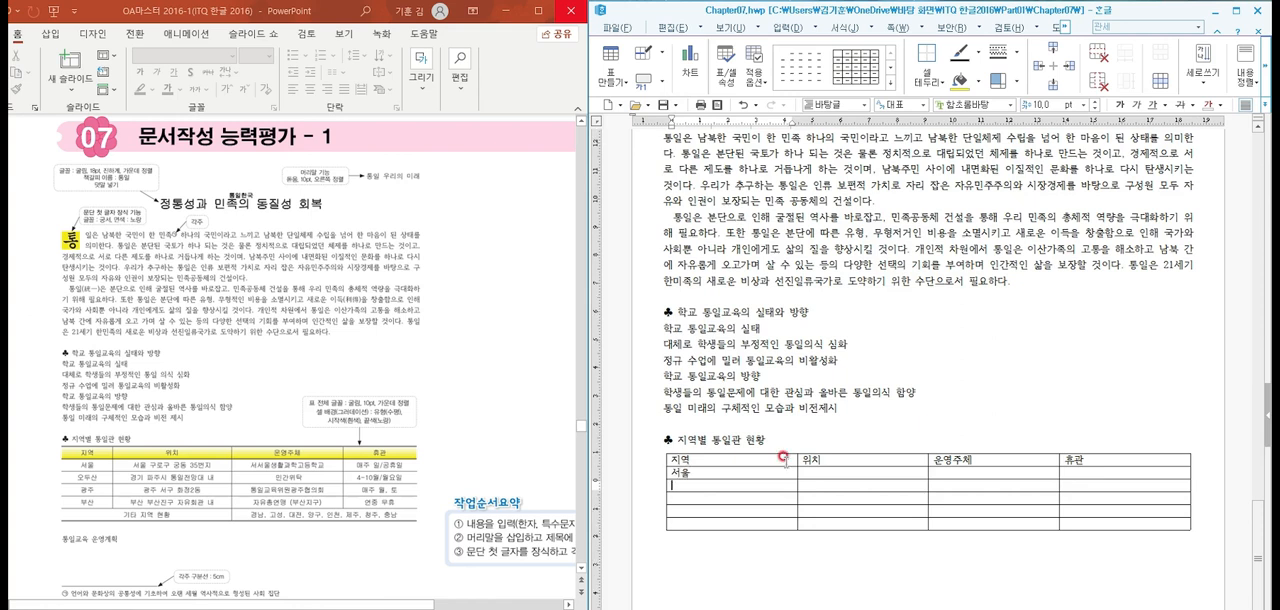
type("오두산")
key("Down")
Enter "광주" in the 지역 column below 오두산, correcting the mistyped letters
type("ㄱㅎㅇ")
key("BackSpace")
key("BackSpace")
type("고")
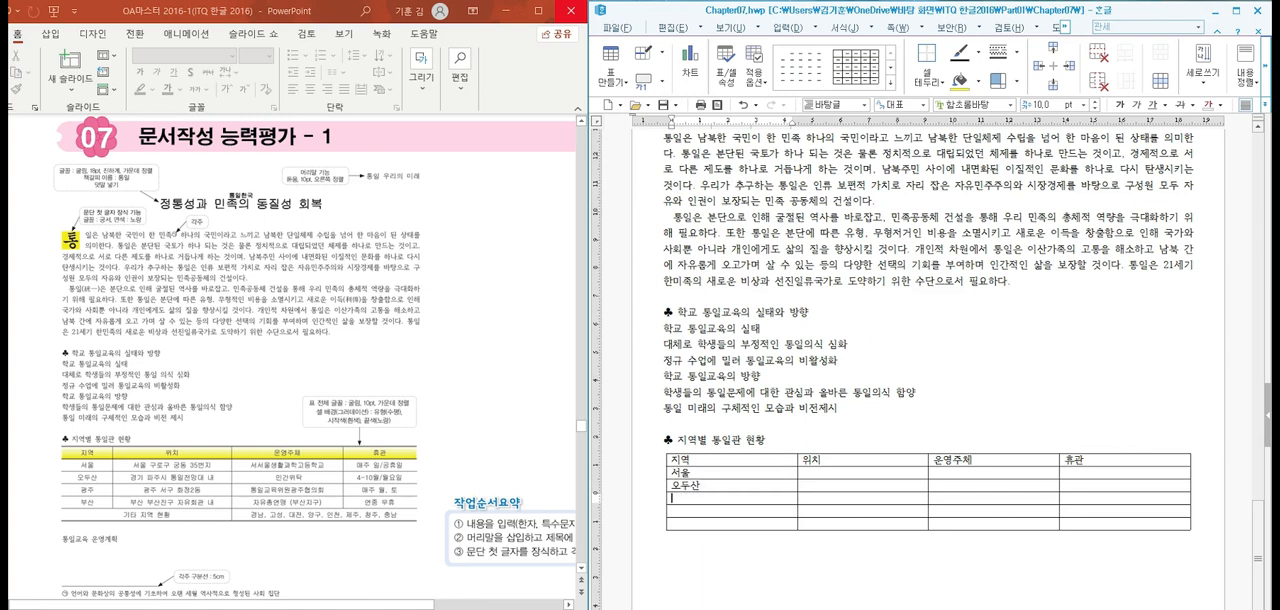
type("ㅏㅇㅈㅜ")
key("Down")
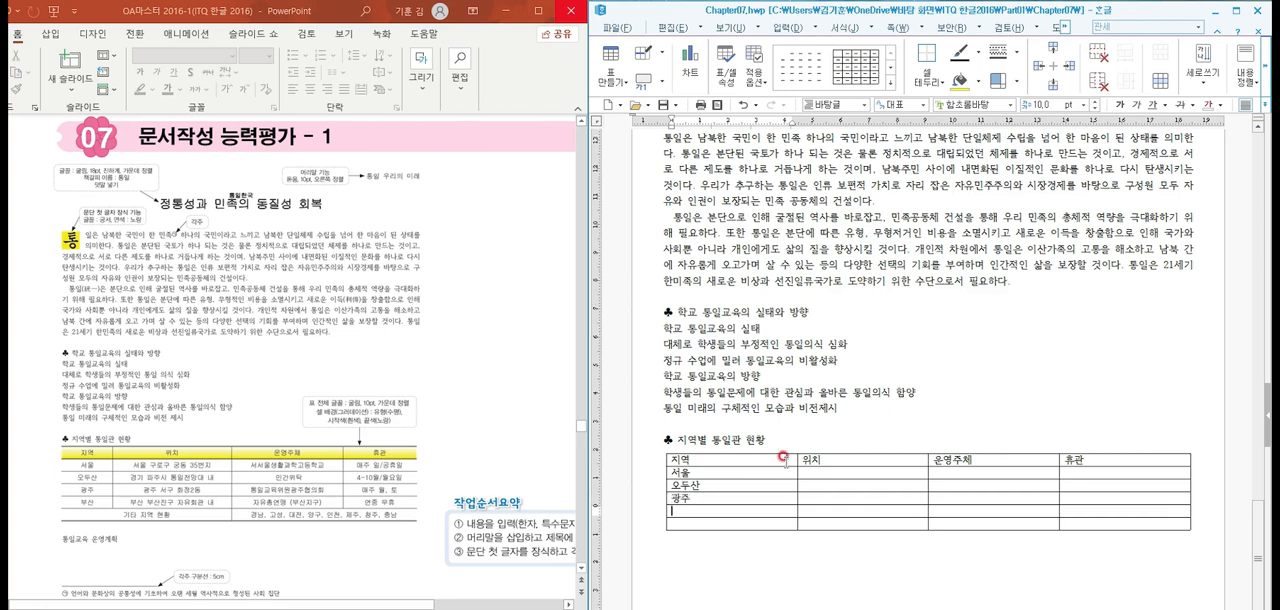
Complete the 지역 column with "부산" and "기타 지역 현황" in the last two rows
type("부ㅅㅏㄴ")
key("Down")
type("ㄱㅣㅏㅌ")
key("BackSpace")
key("BackSpace")
type("타지역현황")
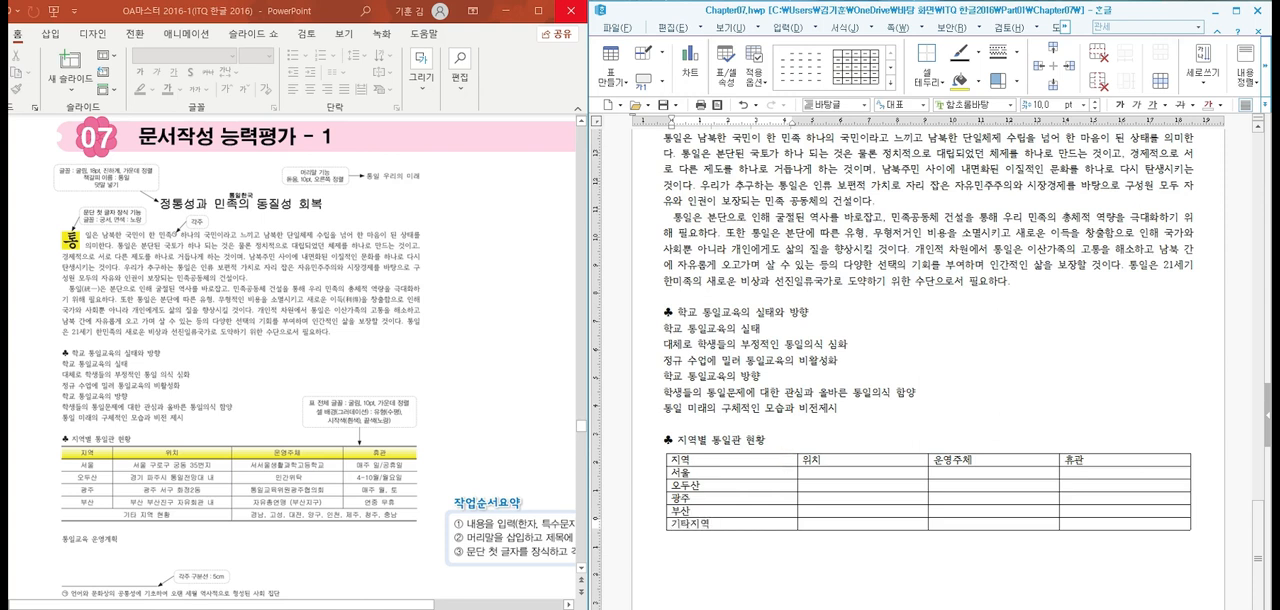
Enter the Seoul centre's address from the reference table in the 서울 row of the 위치 column
left_click(784, 458)
key("Right")
key("Right")
left_click(836, 463)
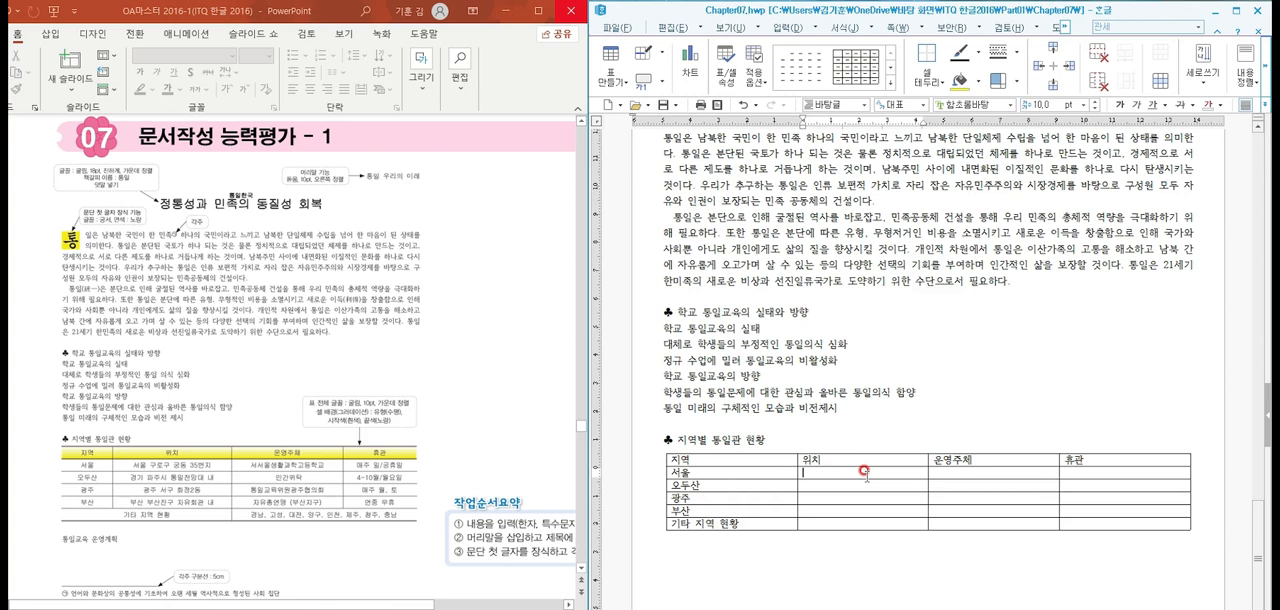
type("서울 구로구 궁동 35번지")
key("Down")
Fill the 위치 column with "경기 파주시 통일전망대 내" for 오두산 and "광주 서구 화정 2동" for 광주
type("경기 파주시")
type(" 통일전마")
type("대 내")
key("Down")
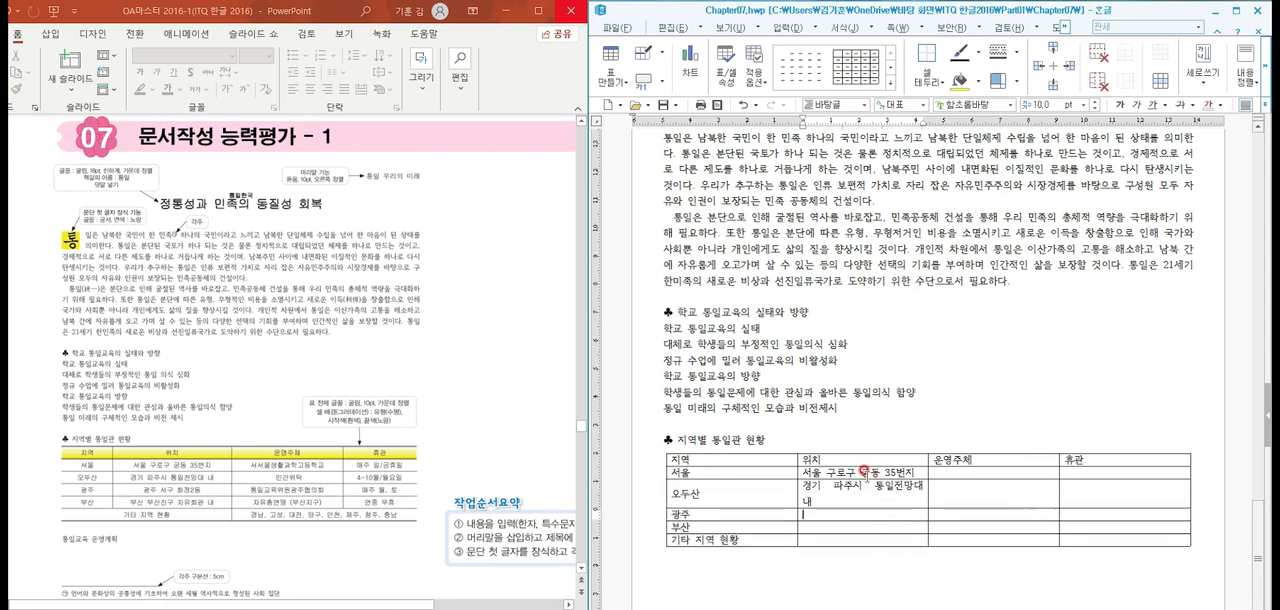
type("광주 서")
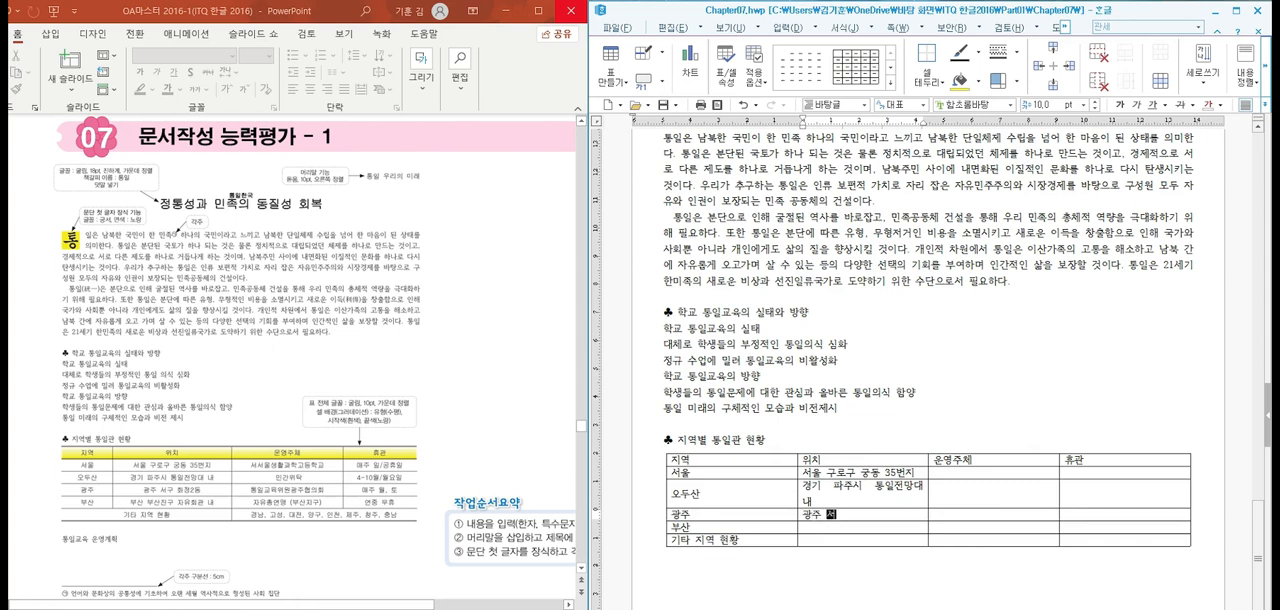
type("구 화정 2동")
key("Down")
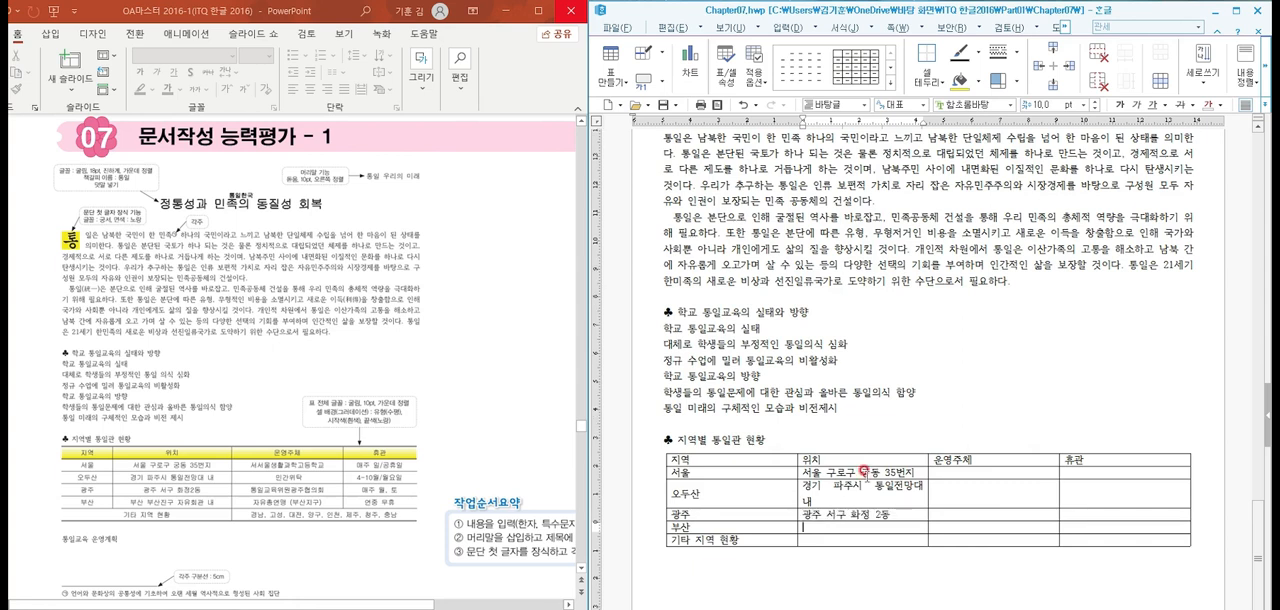
Enter "부산 부산진구 자유회관 내" as the 위치 for 부산
type("부산 ")
type("부산진구 ㅈ")
type("ㅏㅇ")
type("회관 내")
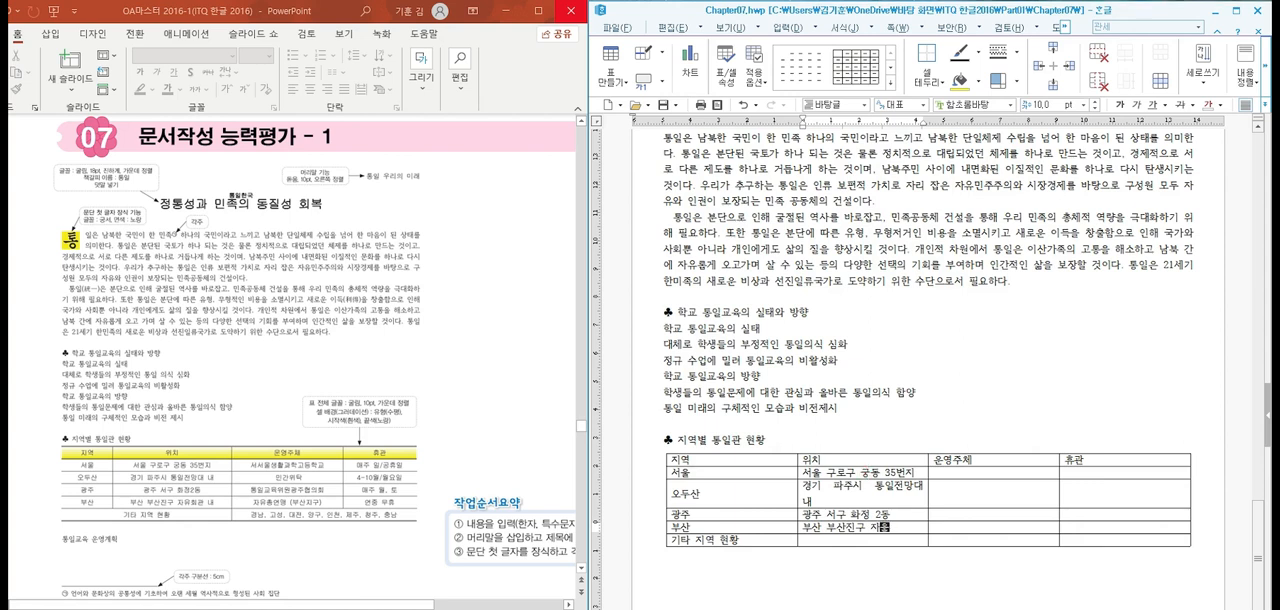
Enter "서서울생활과학고등학교" as the 운영주체 in the 서울 row
key("Down")
key("Right")
key("Up")
key("Up")
key("Up")
key("Up")
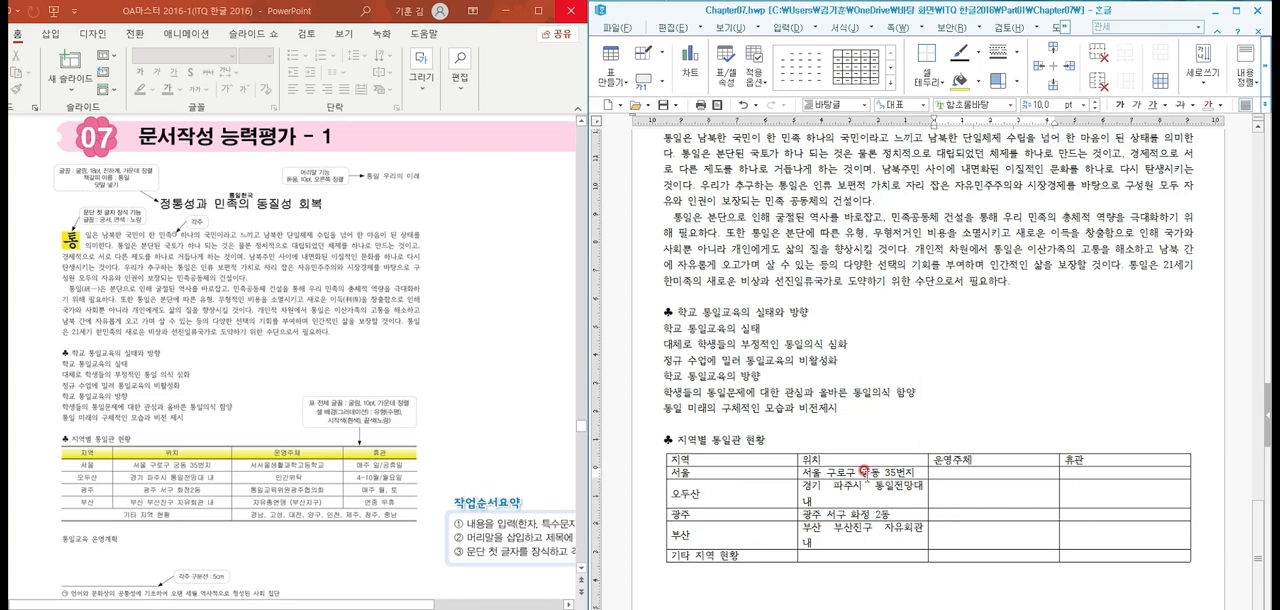
type("서서울")
type("생")
type("활과학")
type("ㄱ")
type("고등학교")
key("Down")
Enter "민간위탁" as the 운영주체 in the 오두산 row, correcting the mistyped start
type("민ㄱ")
key("BackSpace")
key("BackSpace")
key("BackSpace")
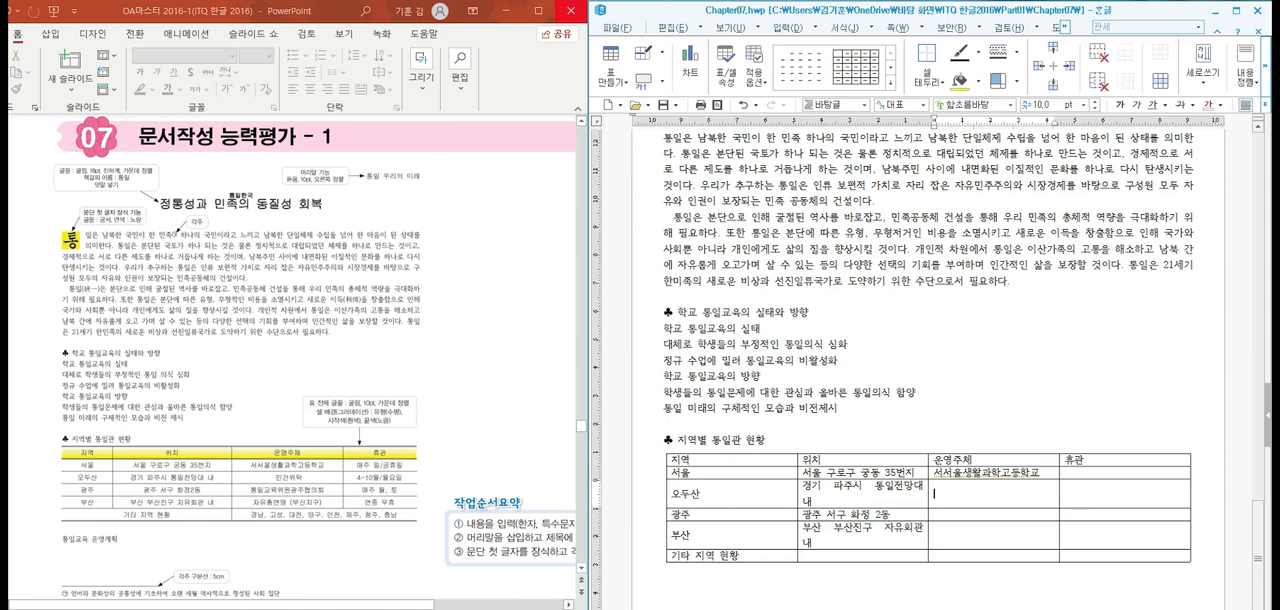
type("미ㄴ간이")
type("위ㅇ")
type("탁")
key("Down")
Enter "통일교육위원공주협의회" as the 운영주체 in the 광주 row
type("통ㅇ일교육")
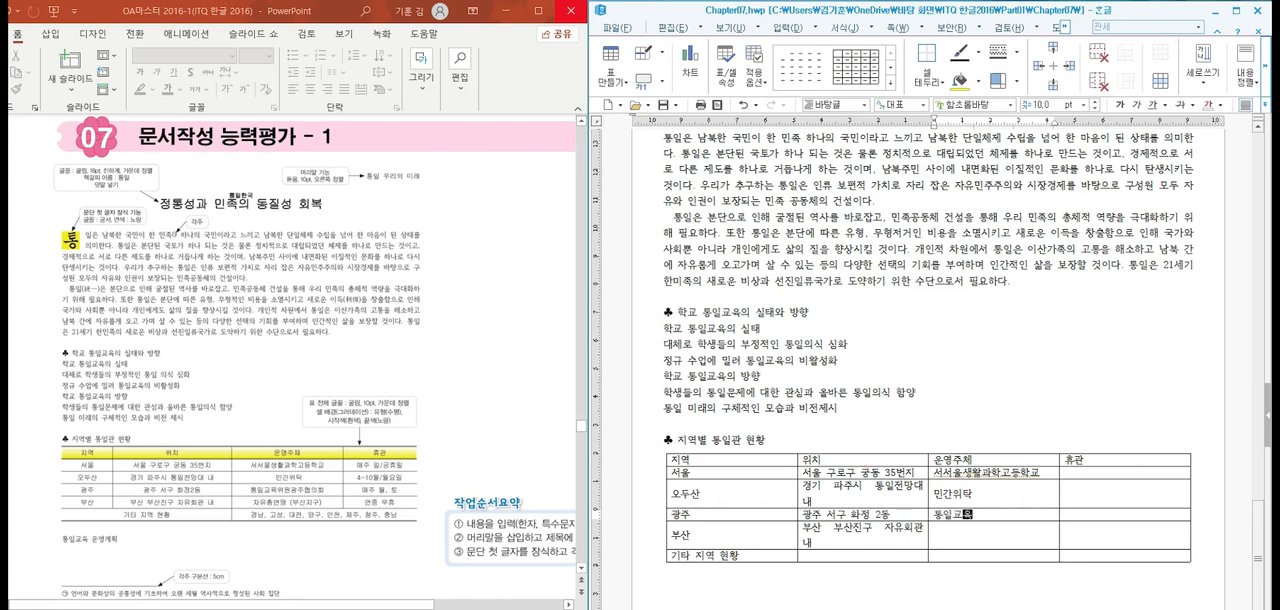
type("위탁원협의")
key("BackSpace")
key("BackSpace")
key("BackSpace")
type("공ㅈ")
type("주협ㅇ")
type("의회")
key("Down")
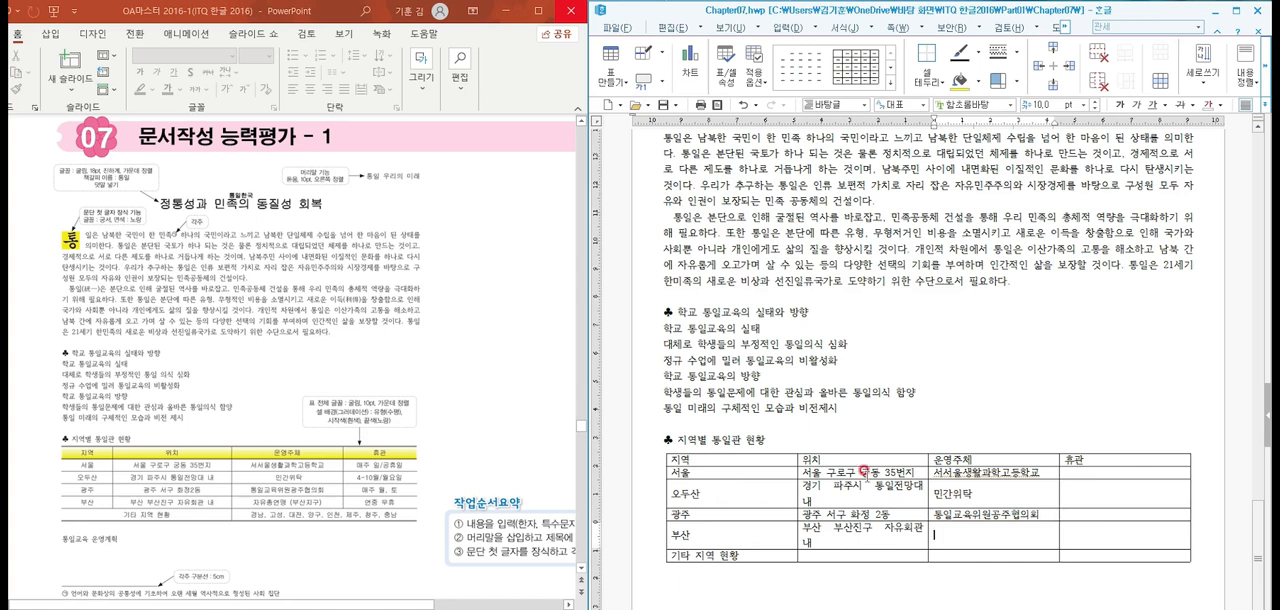
Enter "자유총연맹 (부산지구)" as the 운영주체 in the 부산 row, with a space before the parenthesis
type("자유총연")
type("맹")
type("(ㅈ")
type("부산지구)")
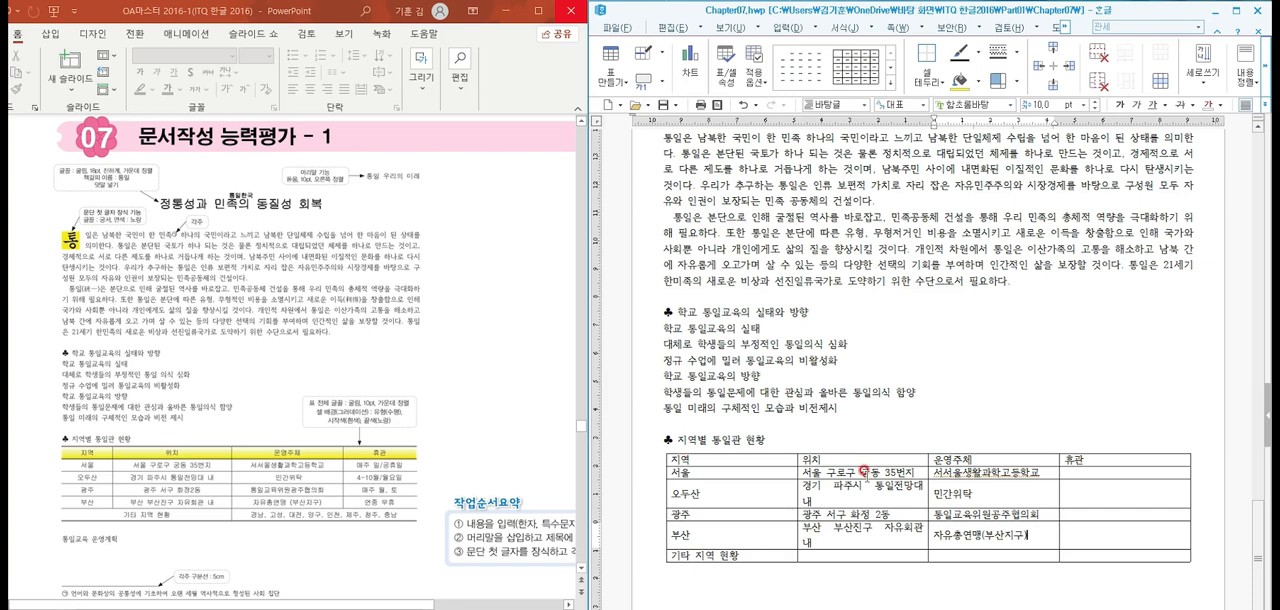
key("Left")
Enter "매주 일/공휴일" in the 휴관 column of the 서울 row
key("Down")
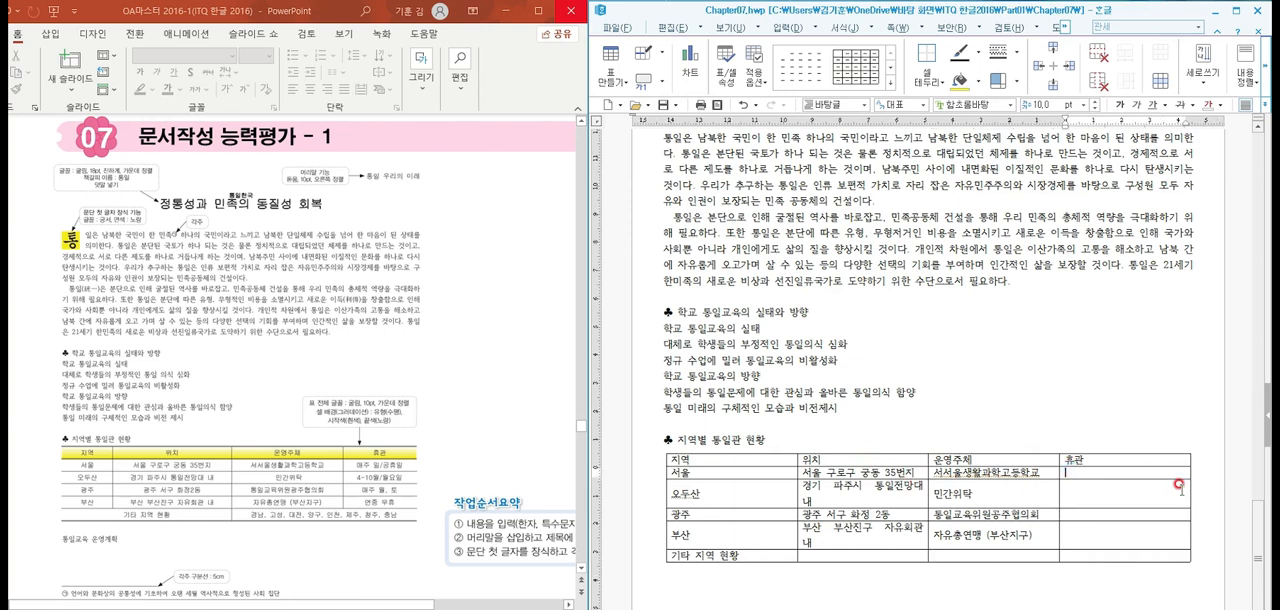
type("매주 이")
type("/공휴일")
Enter "4-10월/월요일" in the 휴관 column of the 오두산 row
left_click(1179, 484)
type("4")
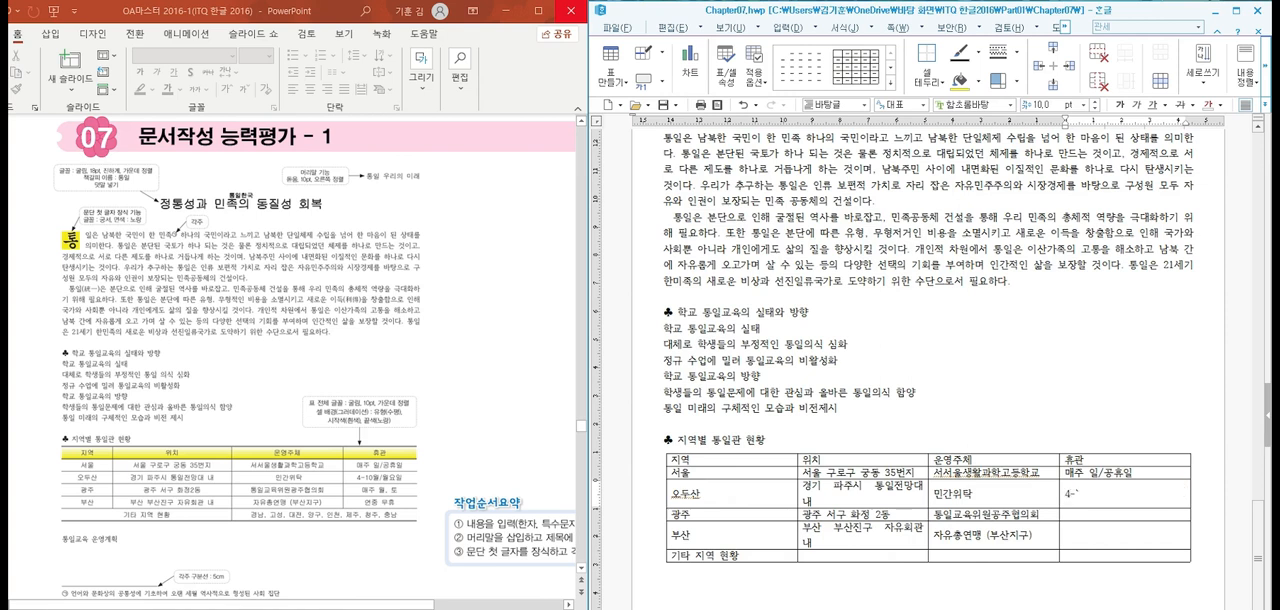
type("-10월")
key("BackSpace")
type("ㅇ요이")
key("Down")
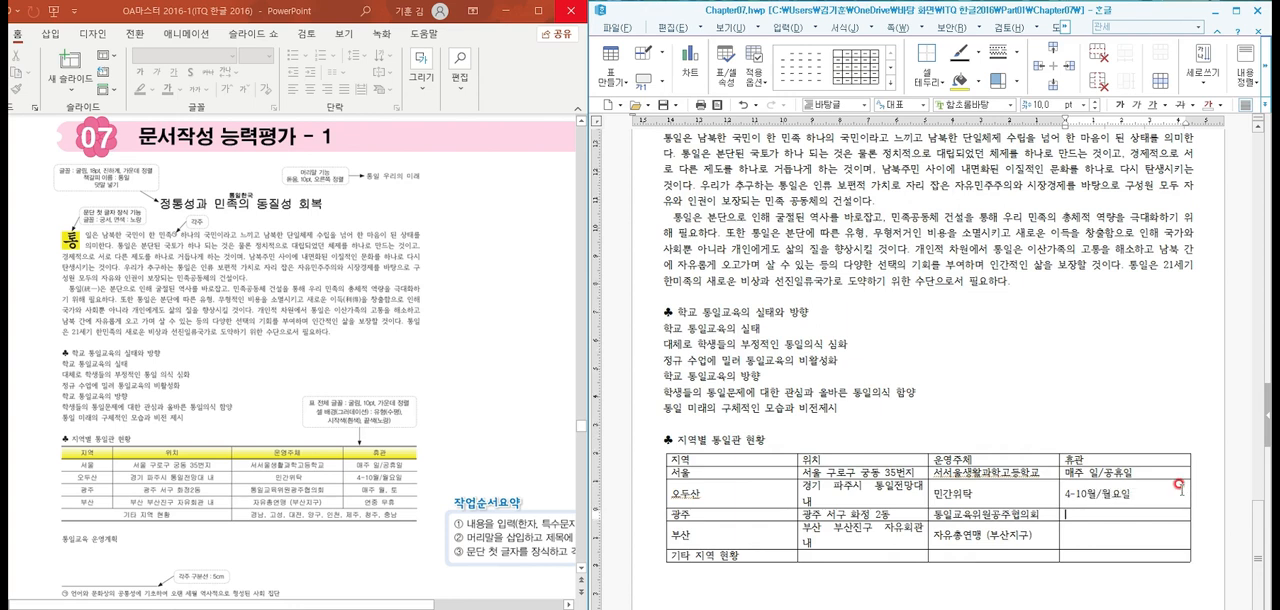
Fill the 휴관 column with "매주 월, 토" for 광주 and "연중 무휴" for 부산
type("매주 ㅌ")
type(", 토")
key("Down")
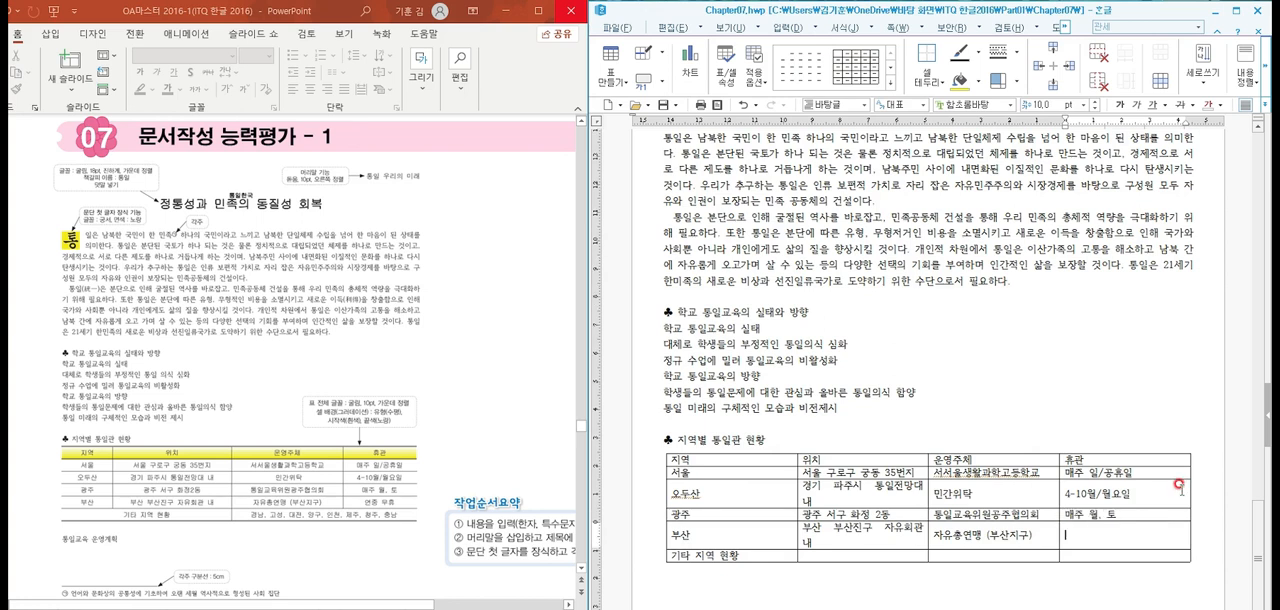
type("연중 무휴")
Enter "경남, 고성, 대전, 양구, 인천, 제주, 청주, 충남" in the 운영주체 column of the 기타 지역 현황 row
key("Down")
type("경남, 고성, 대")
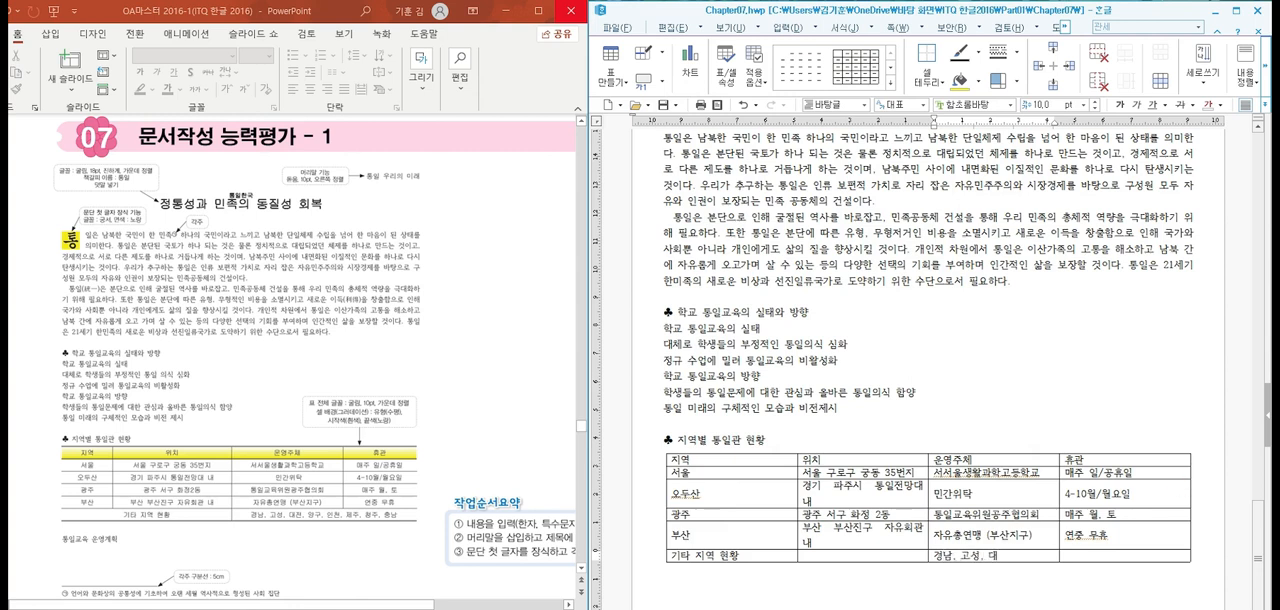
type("전, 양구, 인천")
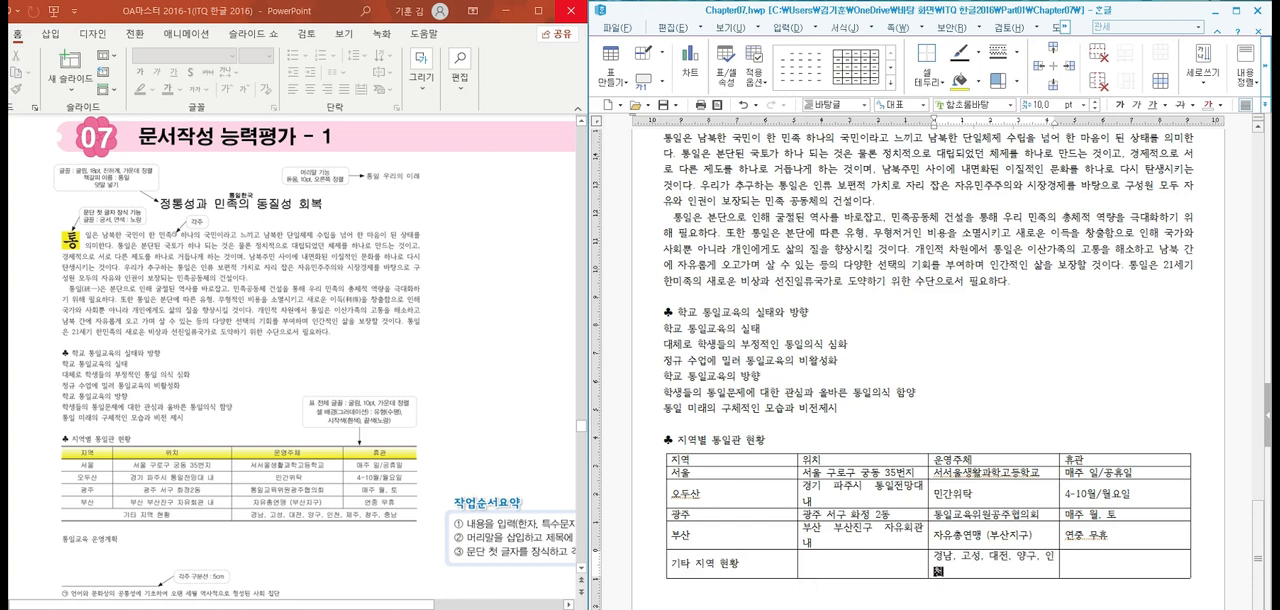
type(", 제주, 청주, 충남")
Enter the line "통일 교육 운영계획" below the table, outside its last row
key("Down")
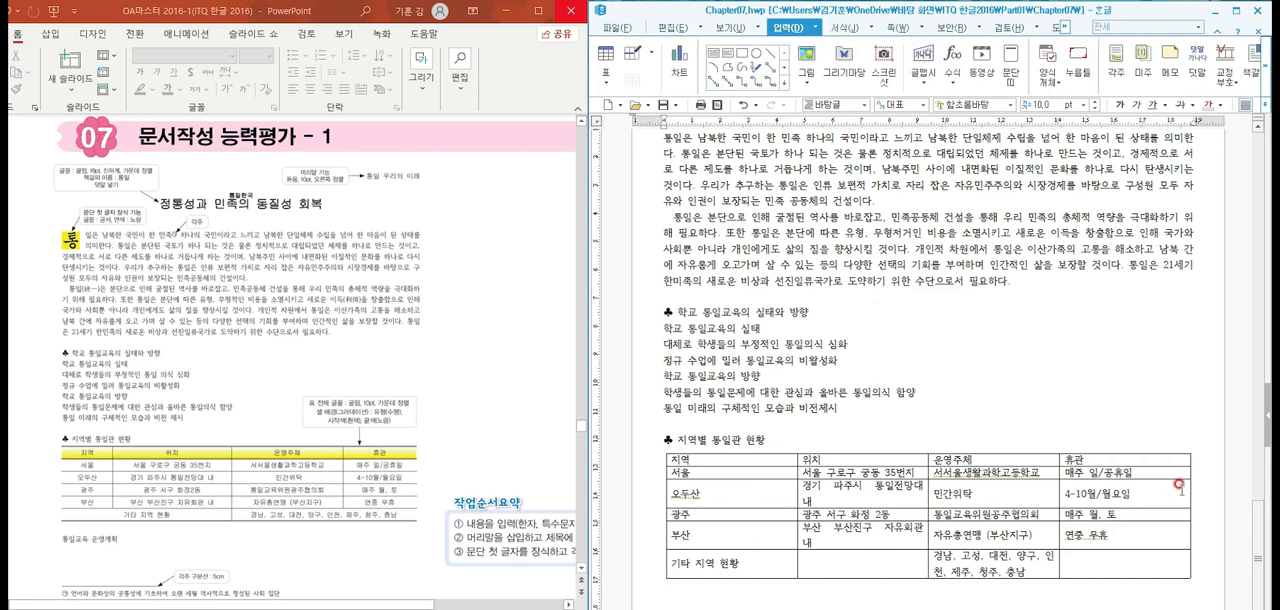
type("통일 교육 운영체")
type("획")
scroll(1030, 405, "down", 2)
scroll(1003, 408, "down", 3)
scroll(960, 466, "up", 3)
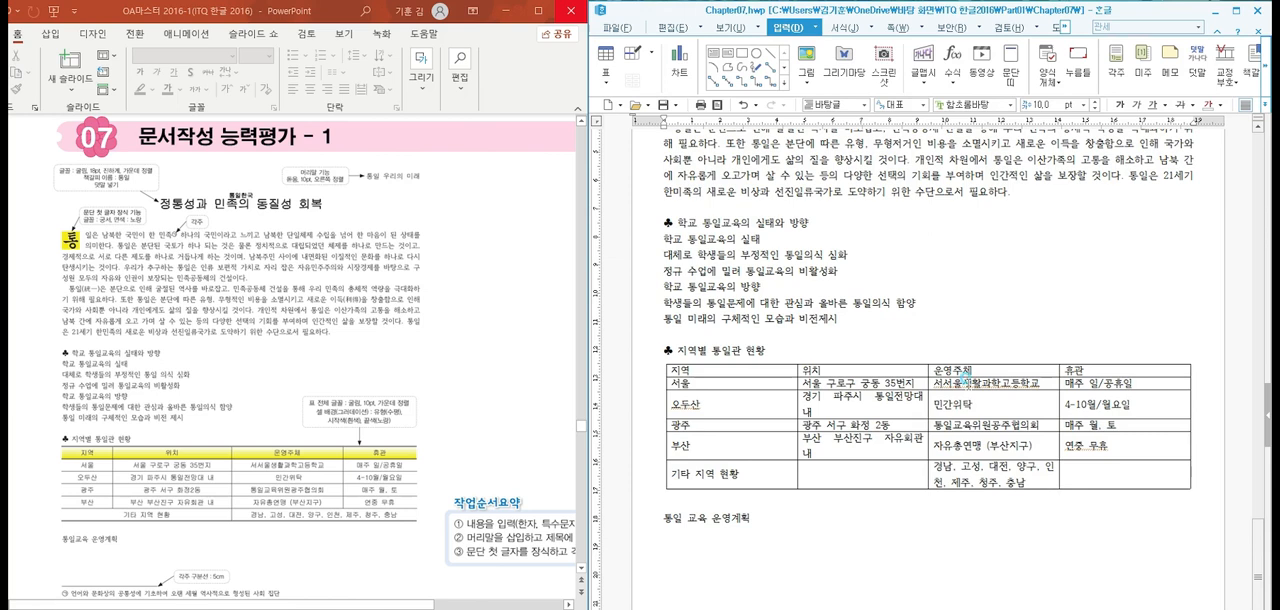
scroll(963, 380, "up", 4)
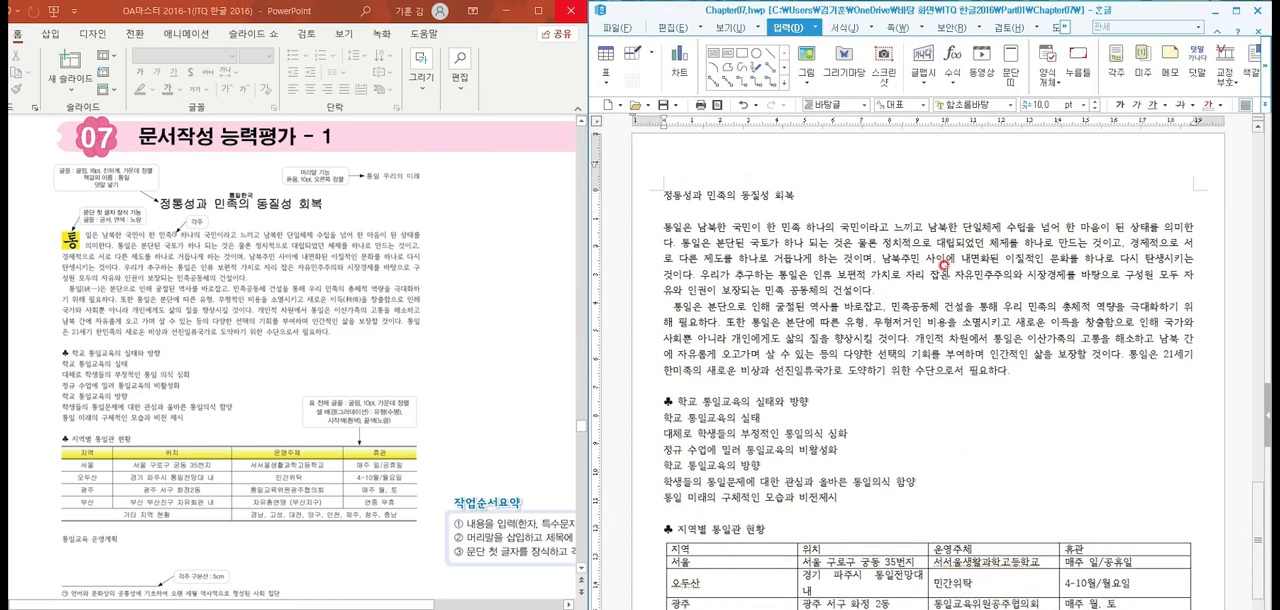
scroll(853, 266, "up", 1)
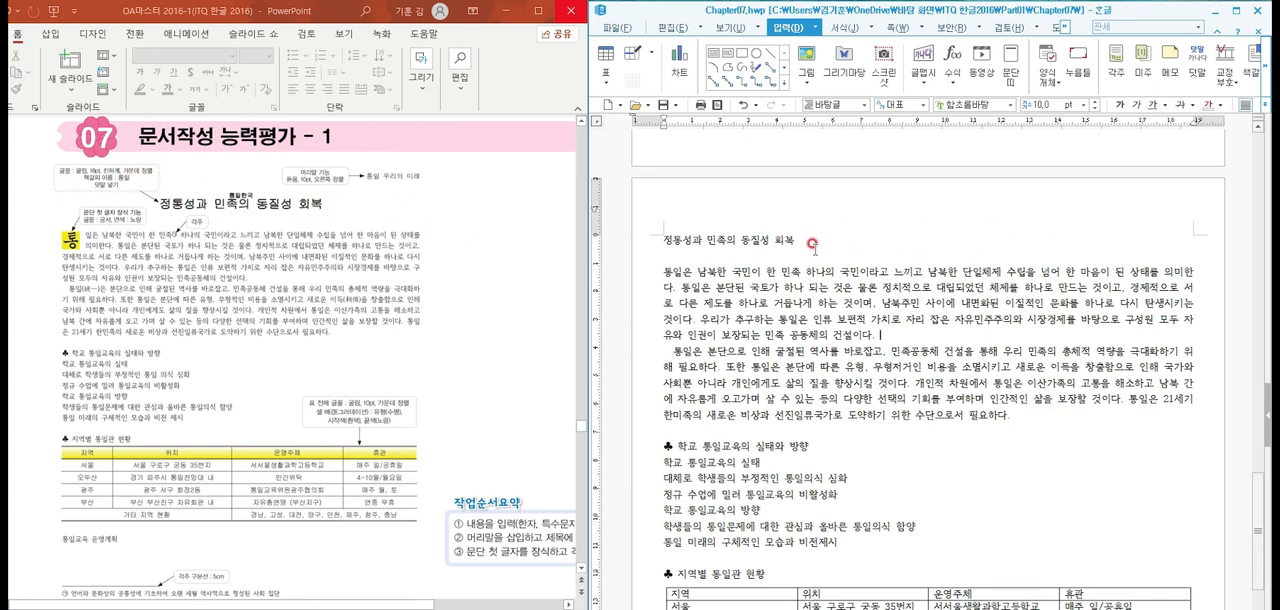
Format the title line "정통성과 민족의 동질성 회복" as 굴림, 18 pt, bold and centre-aligned
left_click_drag(802, 241, 662, 241)
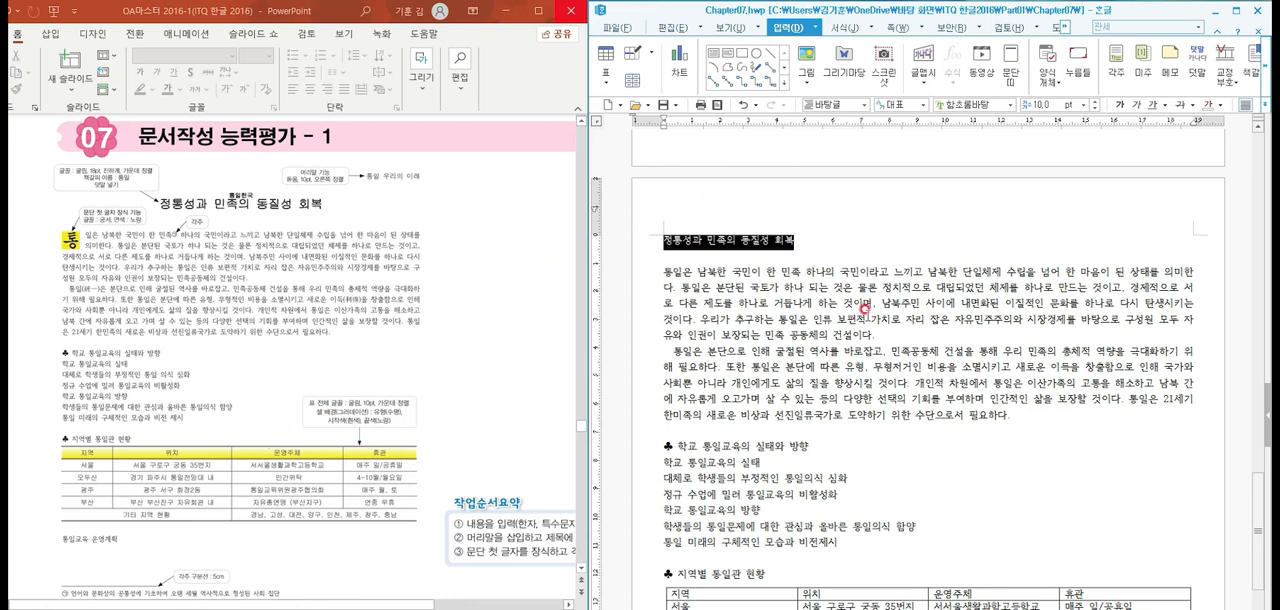
left_click(831, 240)
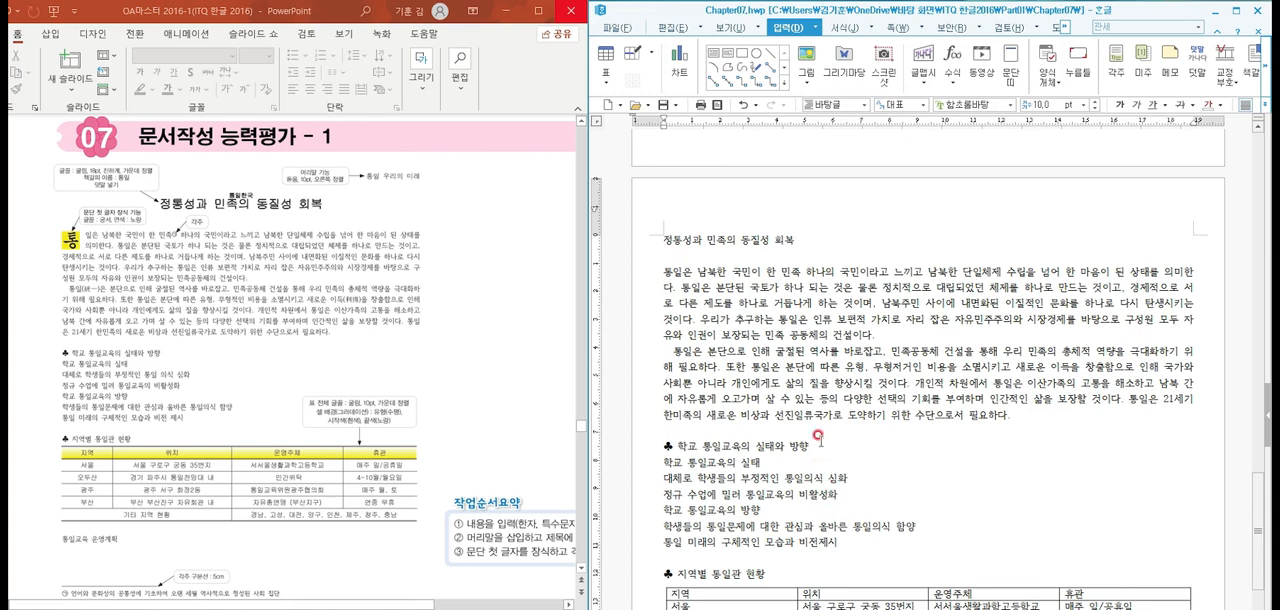
left_click_drag(800, 242, 648, 242)
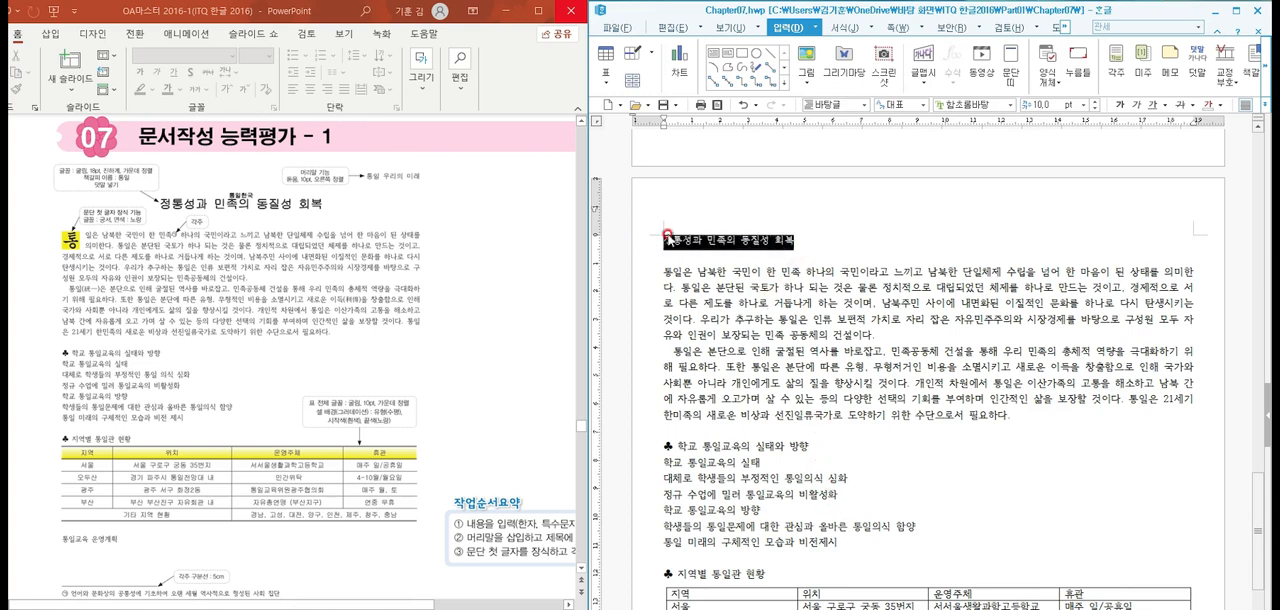
left_click(1010, 105)
left_click(958, 159)
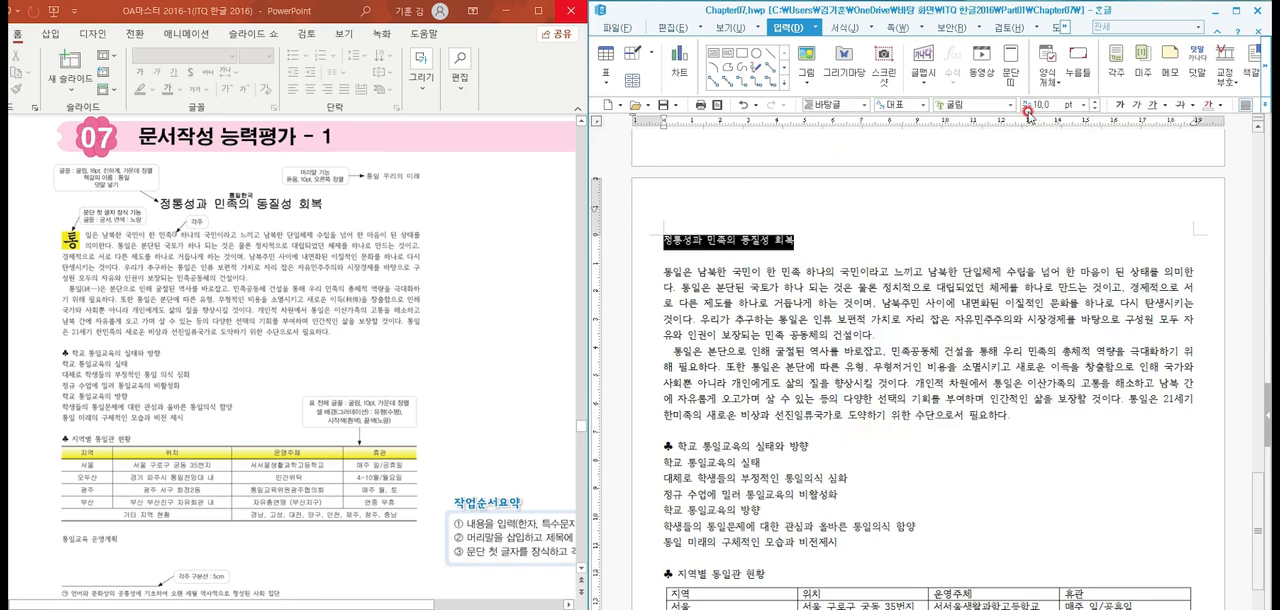
left_click(1045, 104)
type("1")
key("Return")
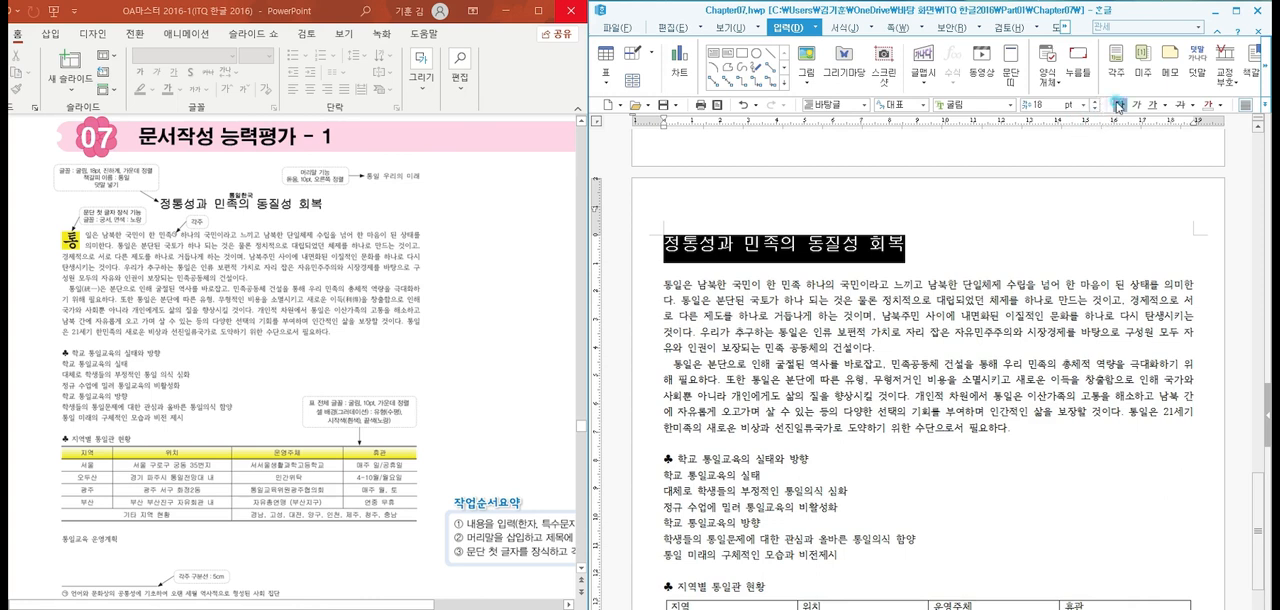
left_click(1265, 106)
left_click(1175, 135)
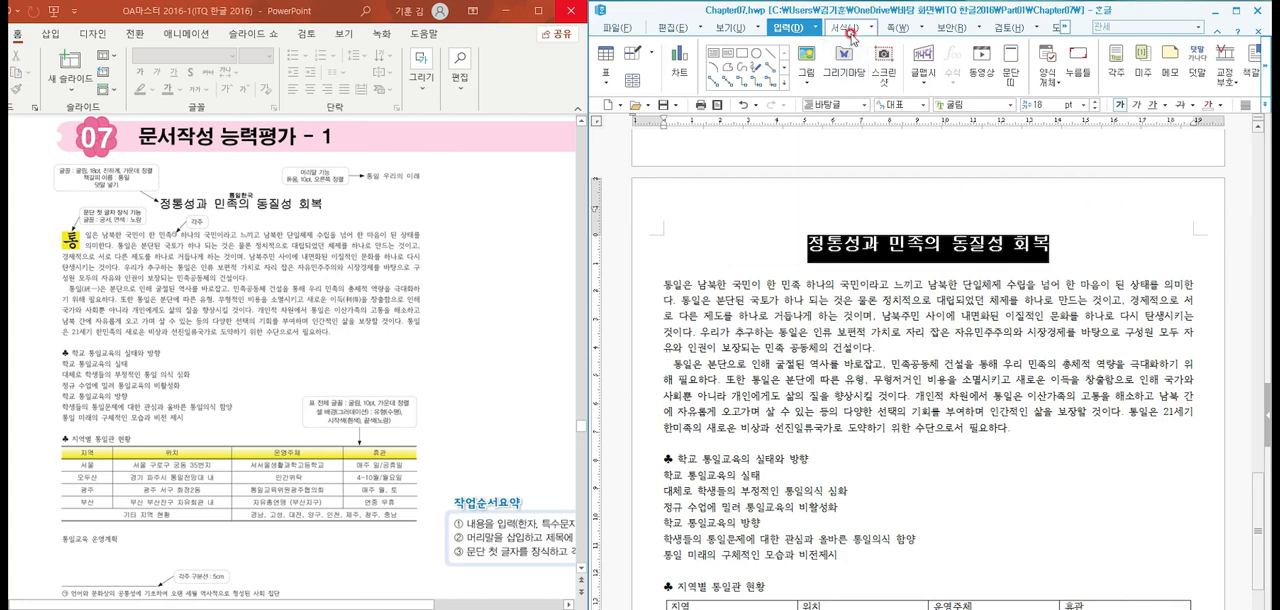
Add the ruby text (덧말) "통일한국" above the selected title
left_click(1266, 74)
left_click(1266, 74)
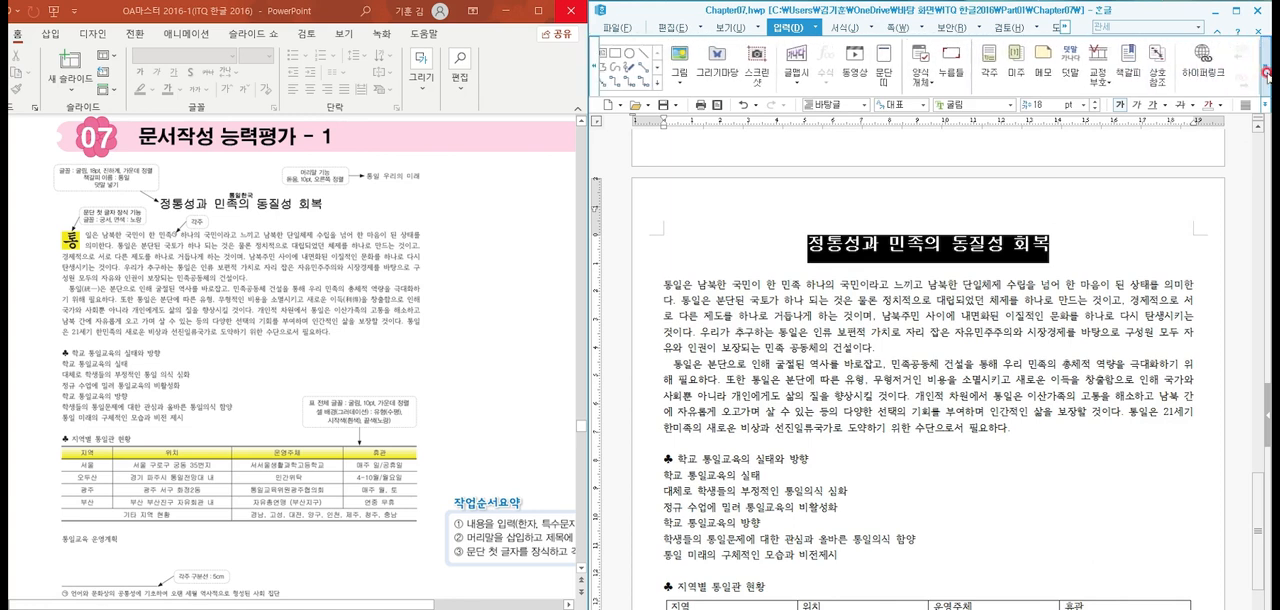
left_click(1266, 74)
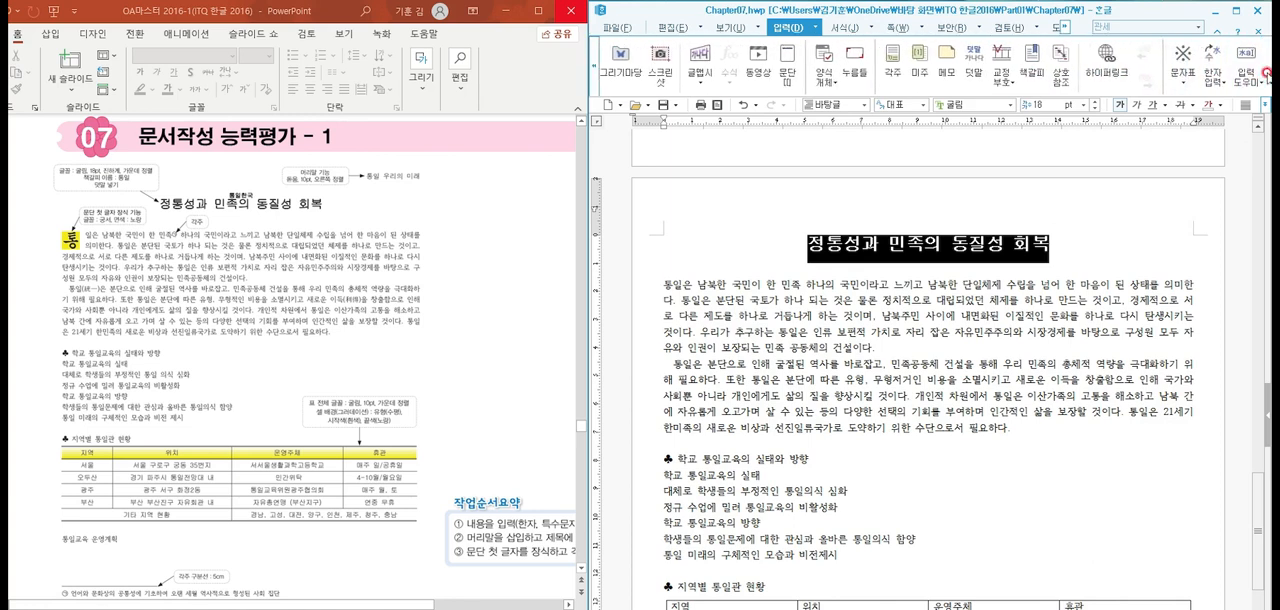
left_click(976, 75)
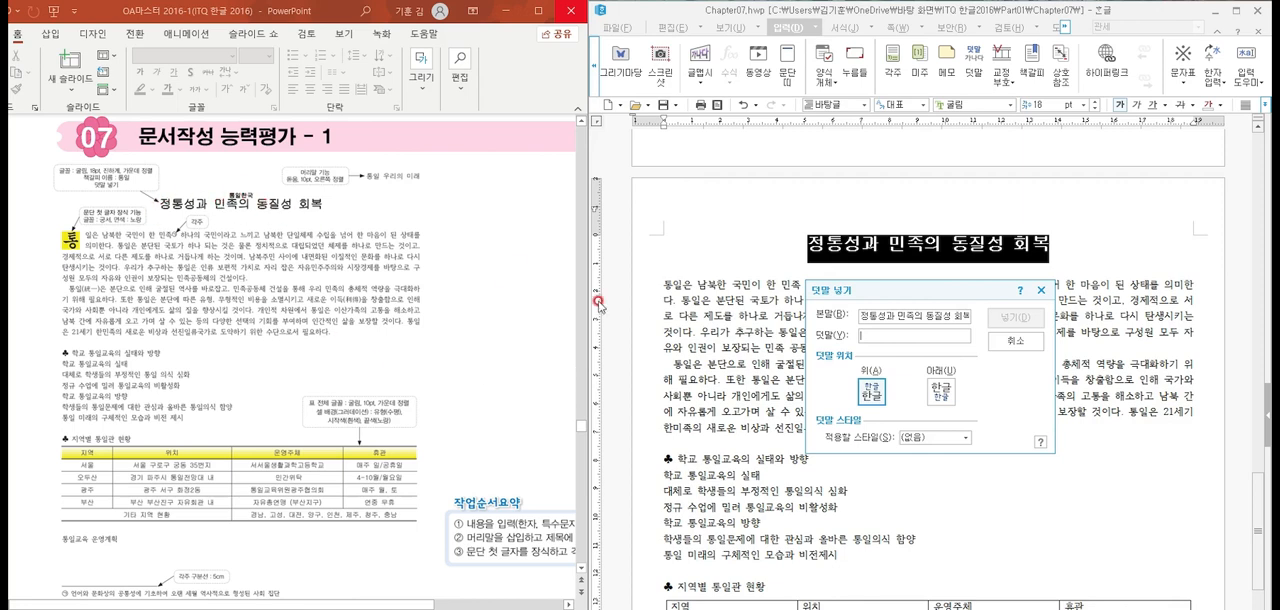
type("ㅌ")
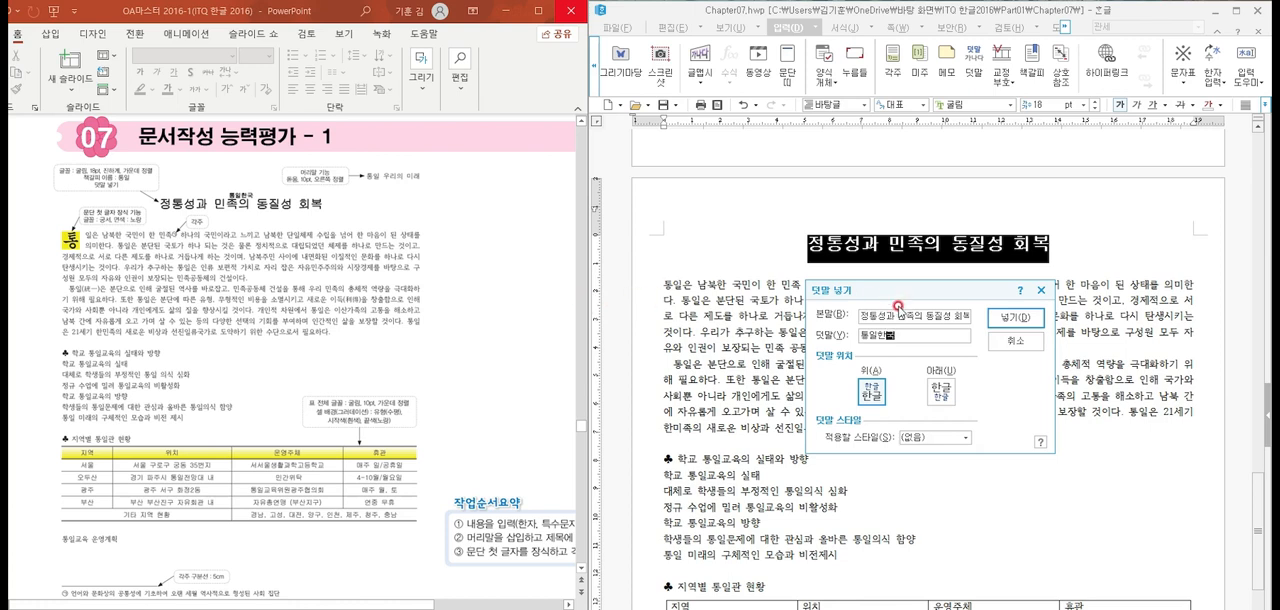
left_click(1012, 317)
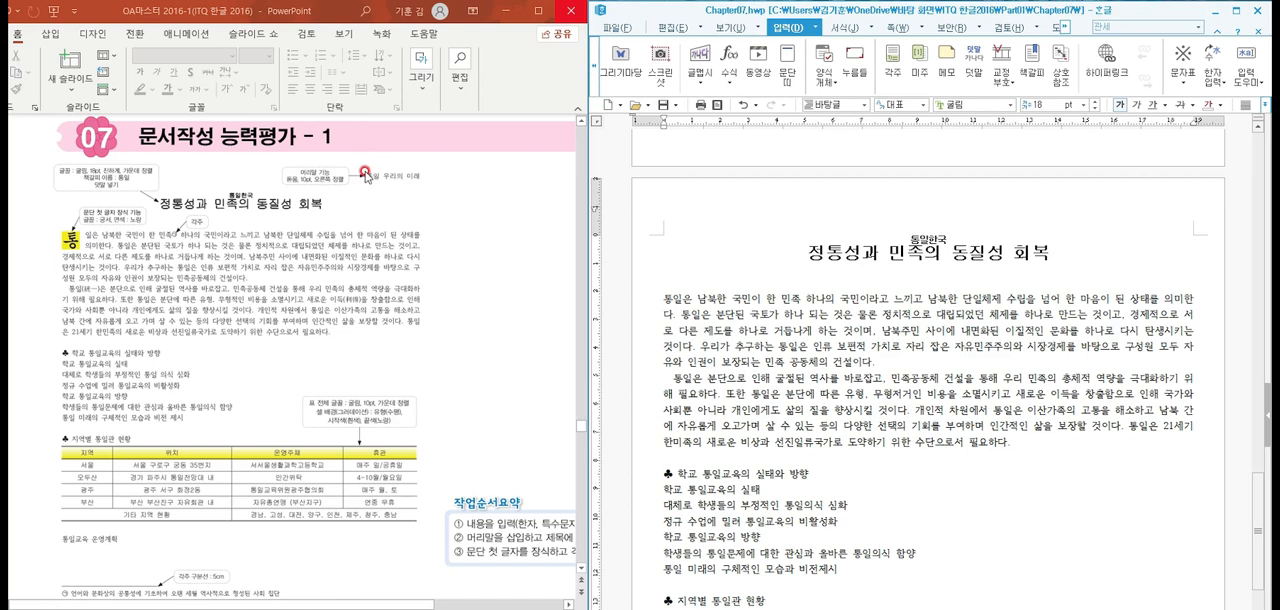
Create a header (머리말) for both pages (양 쪽) containing the text "통일 우리의 미래"
left_click(1096, 251)
key("ctrl+h")
key("Escape")
key("ctrl+n")
key("h")
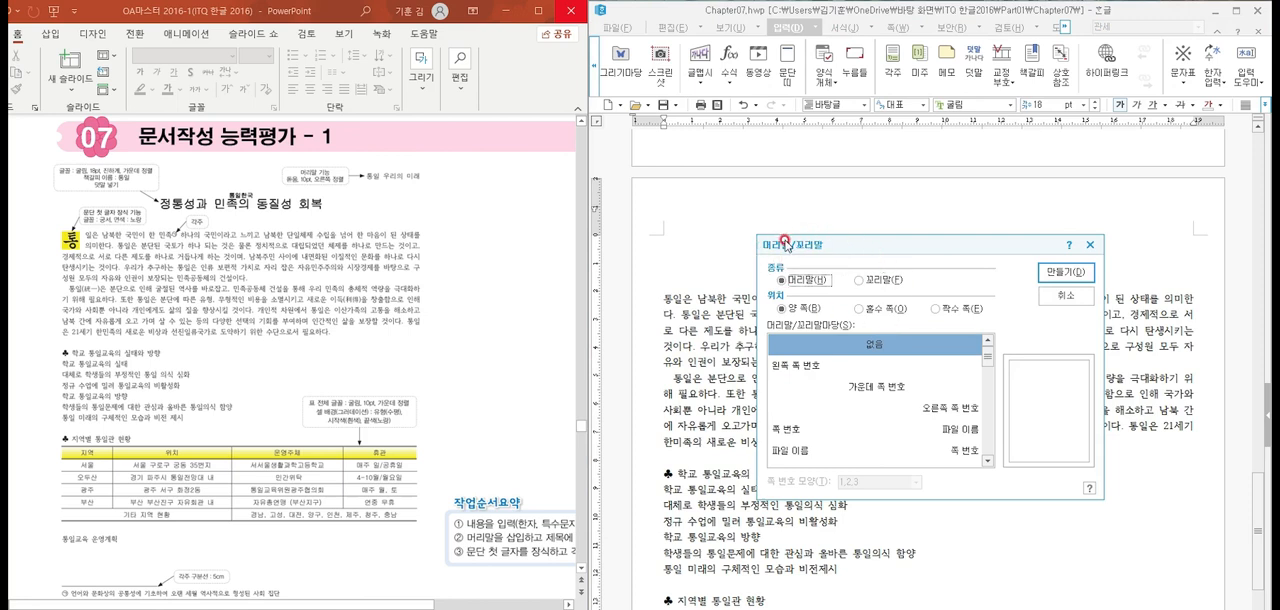
left_click(1063, 273)
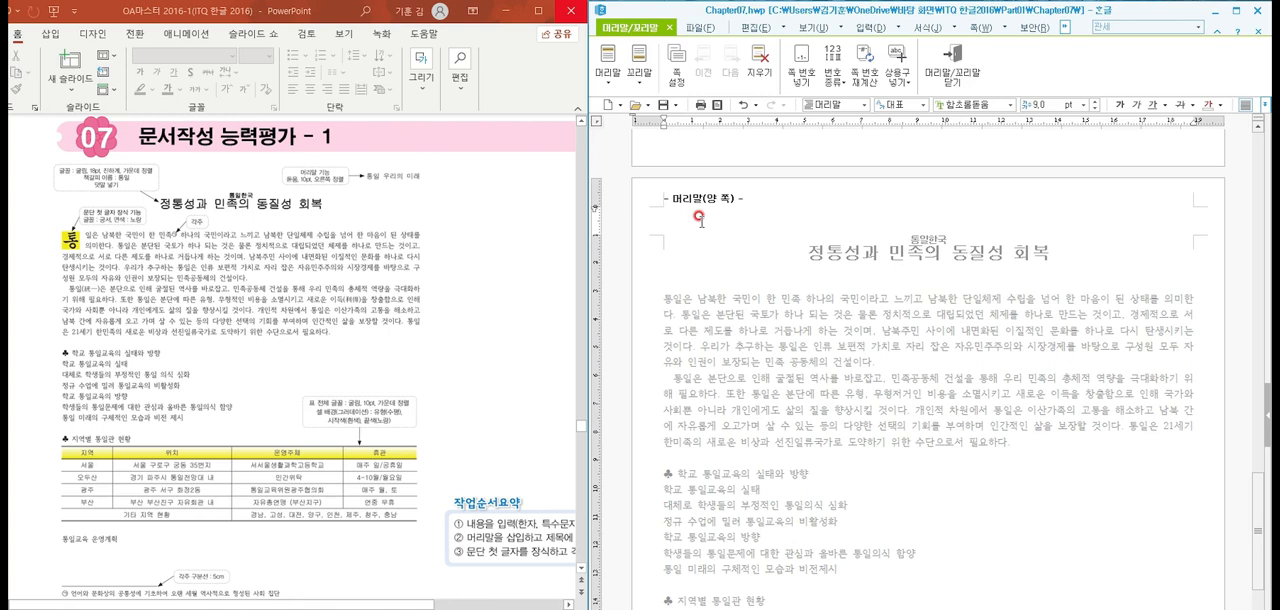
type("통일 우리의 미래")
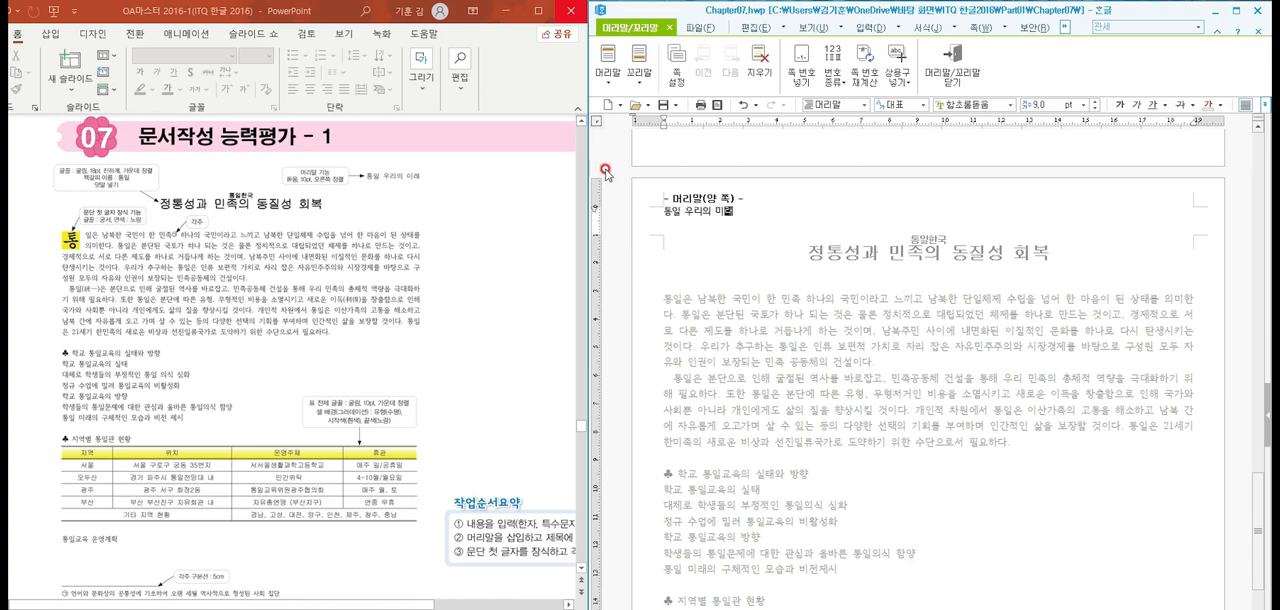
Format the header text as 돋움, 10 pt and right-aligned, and return to the document body
left_click_drag(736, 212, 670, 212)
left_click(957, 104)
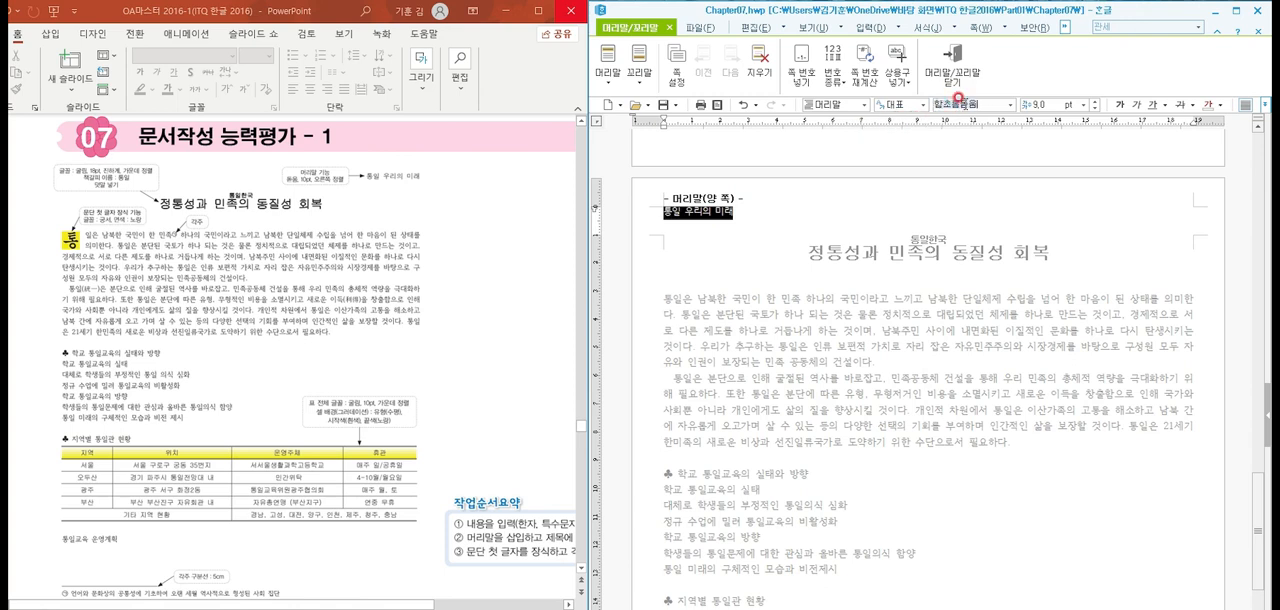
type("돋움")
key("Return")
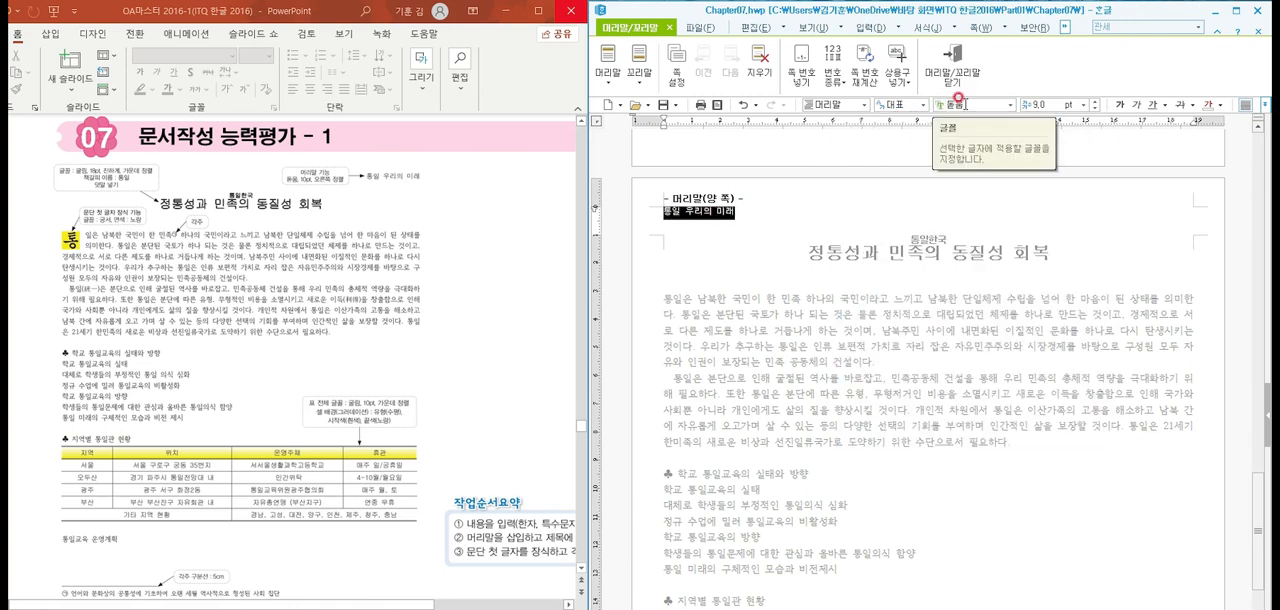
left_click(1094, 100)
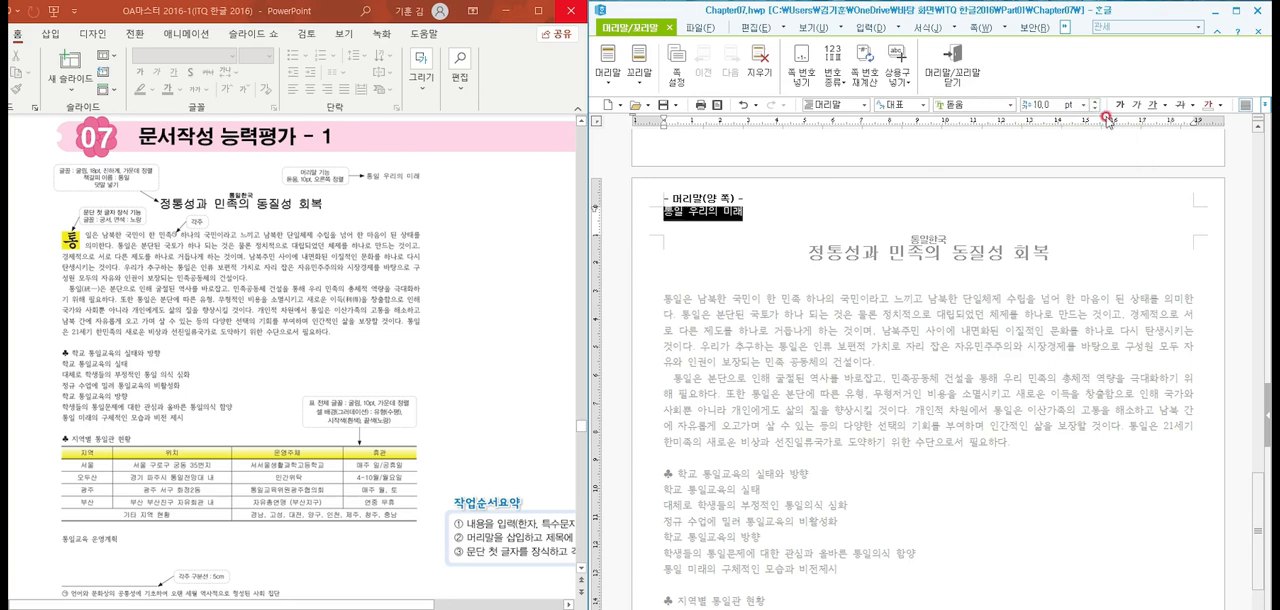
left_click(1265, 104)
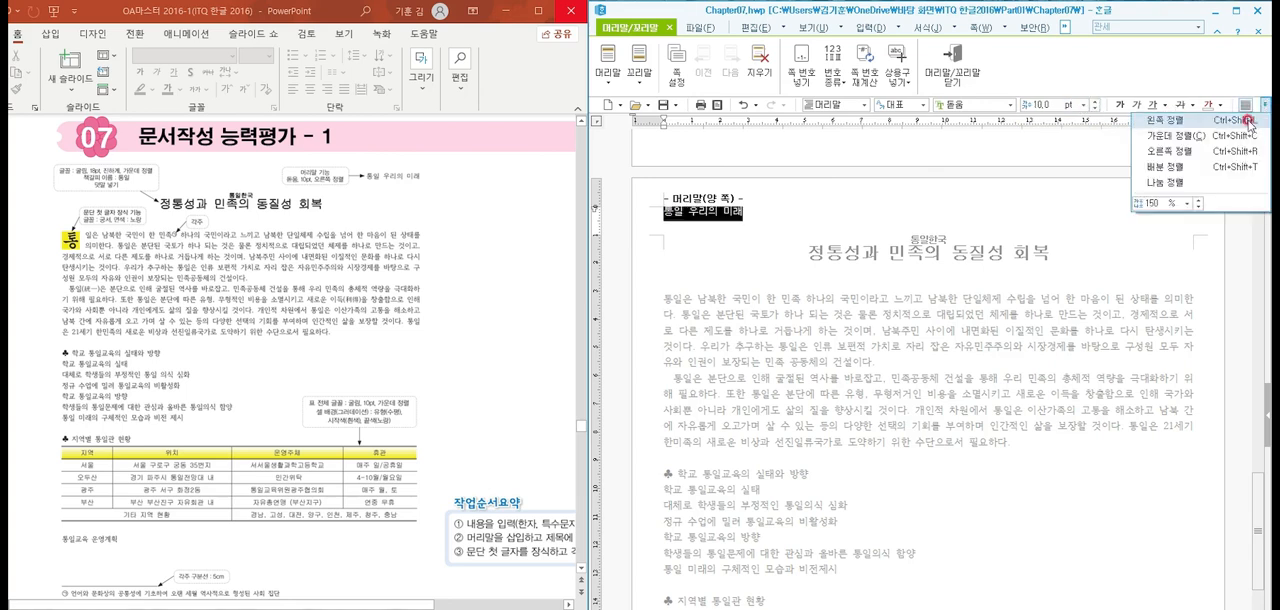
left_click(1205, 152)
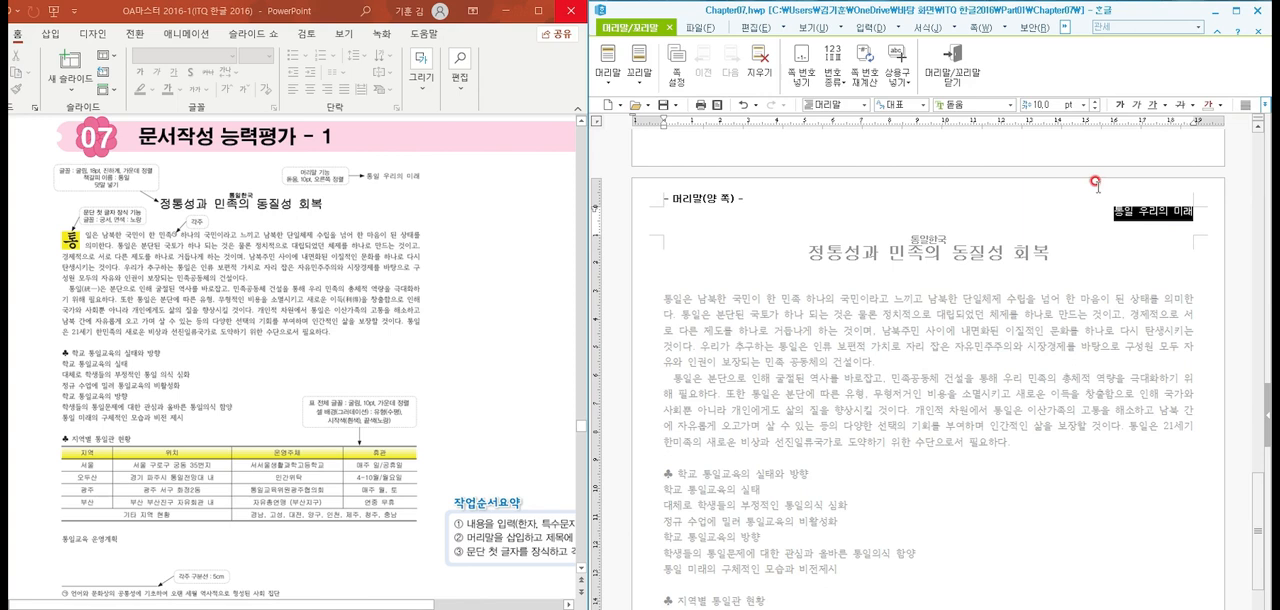
left_click(947, 75)
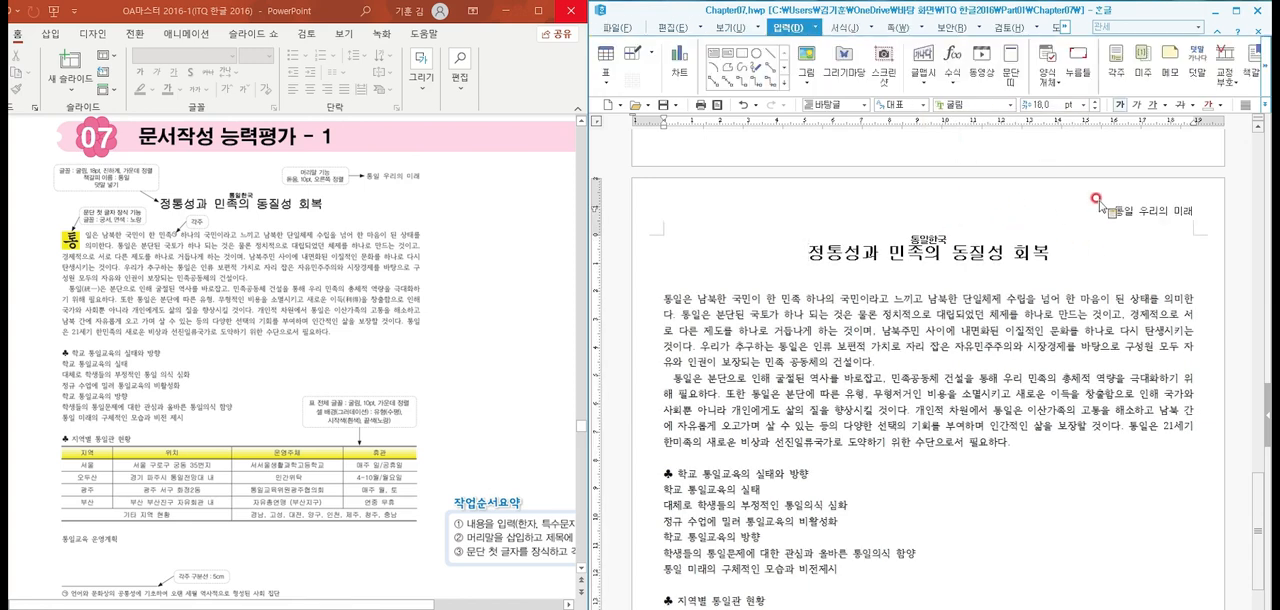
Start a first-letter decoration (문단 첫 글자 장식) on the first body paragraph with the two-line shape
left_click(664, 298)
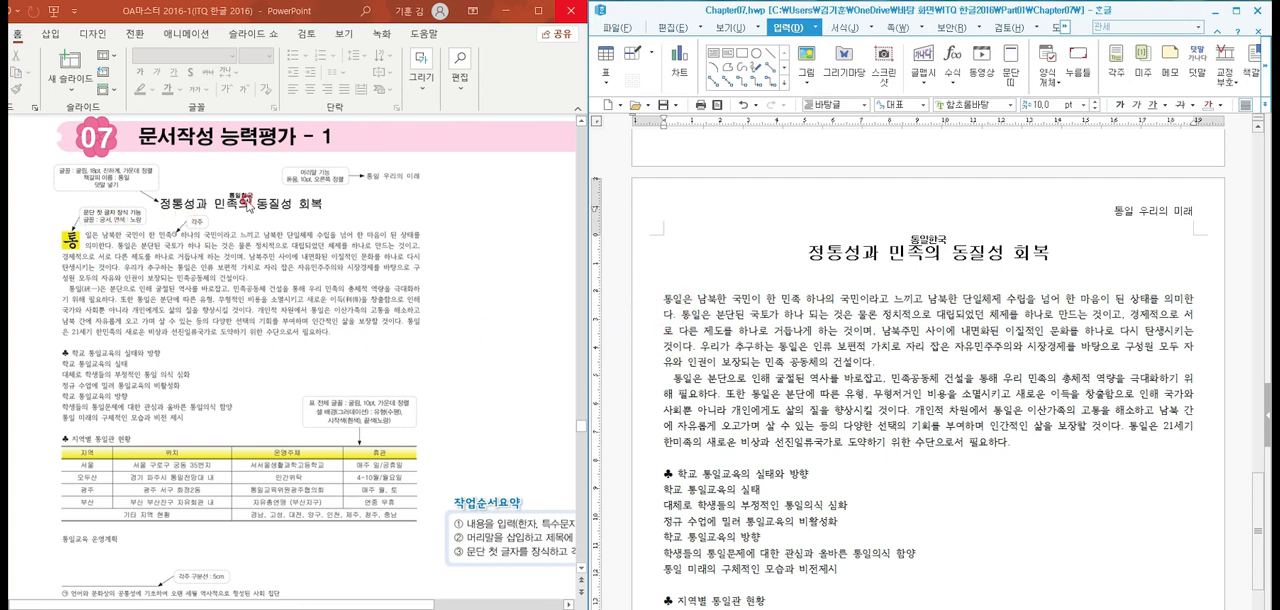
left_click(841, 28)
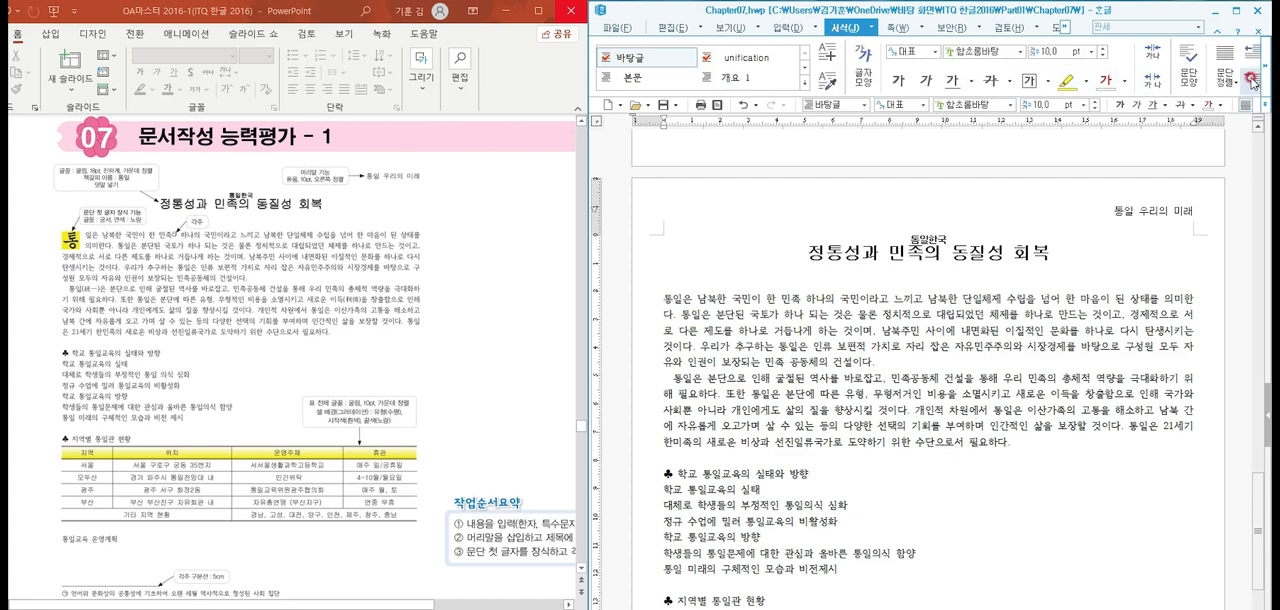
left_click(1268, 80)
left_click(1267, 77)
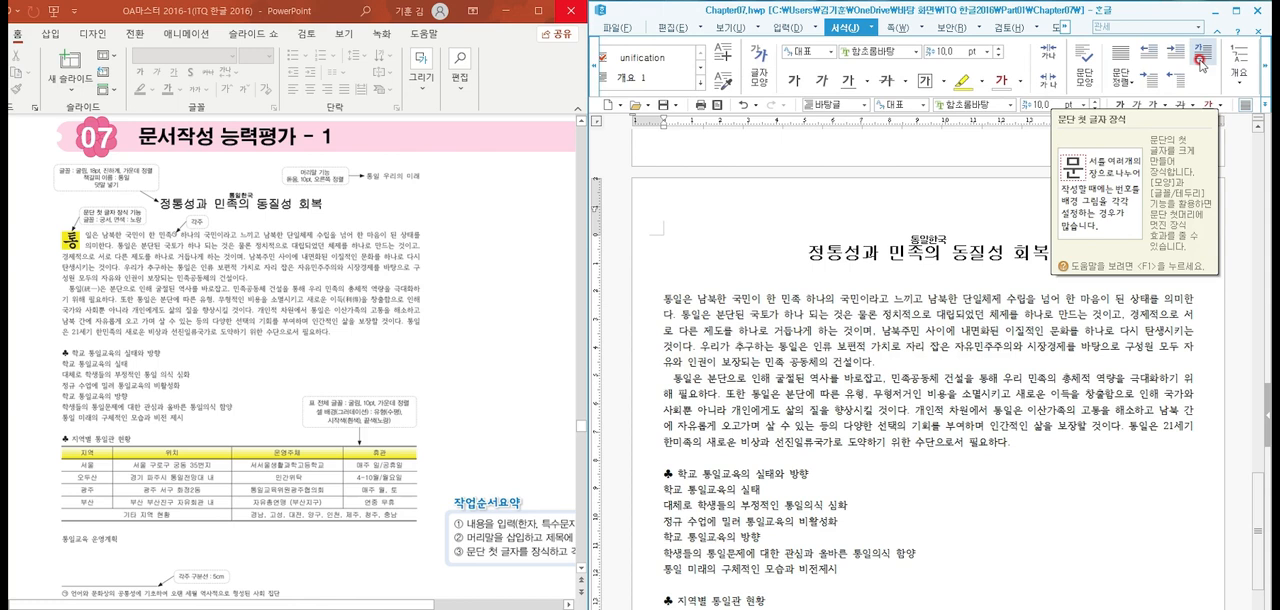
left_click(1200, 62)
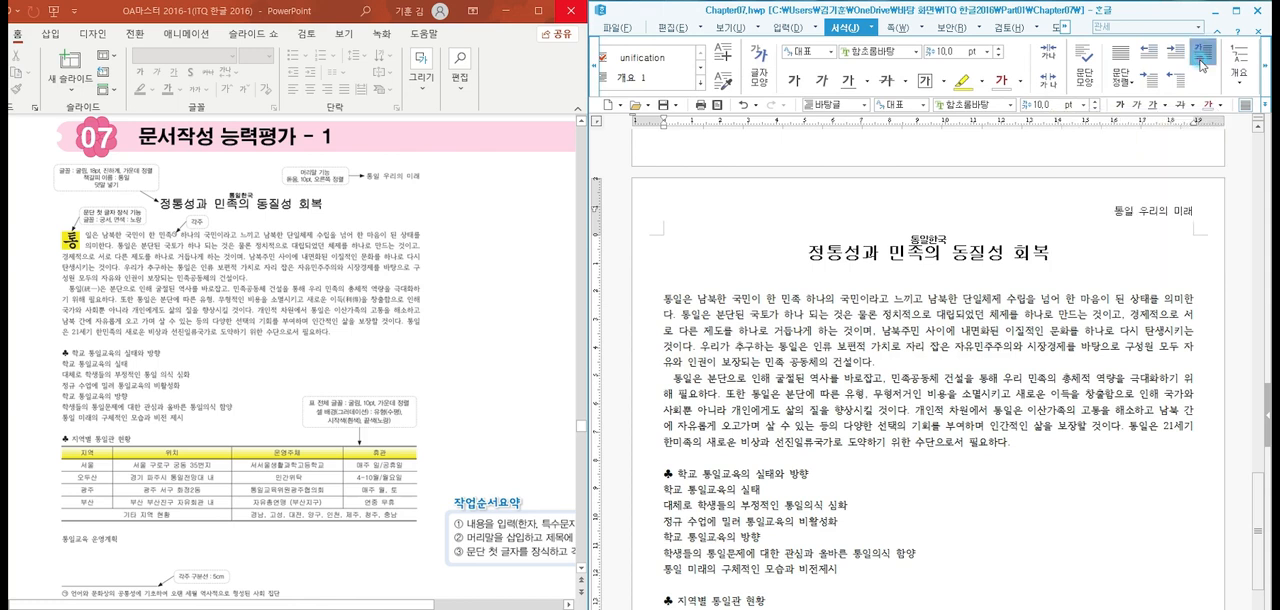
left_click_drag(870, 222, 962, 222)
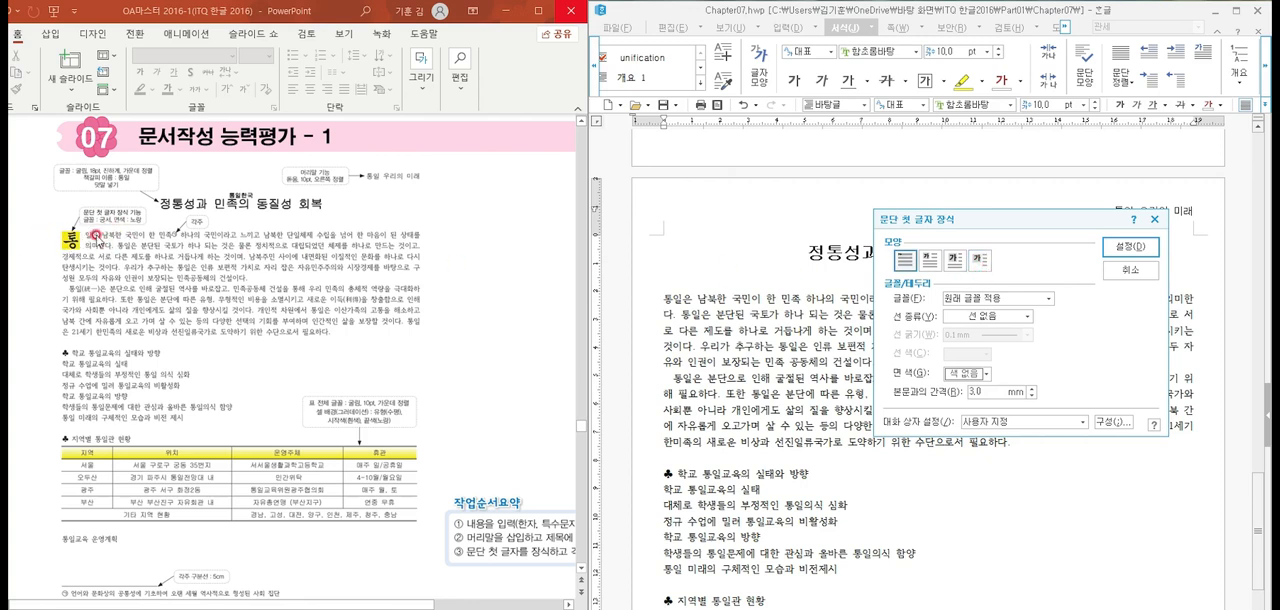
left_click(929, 261)
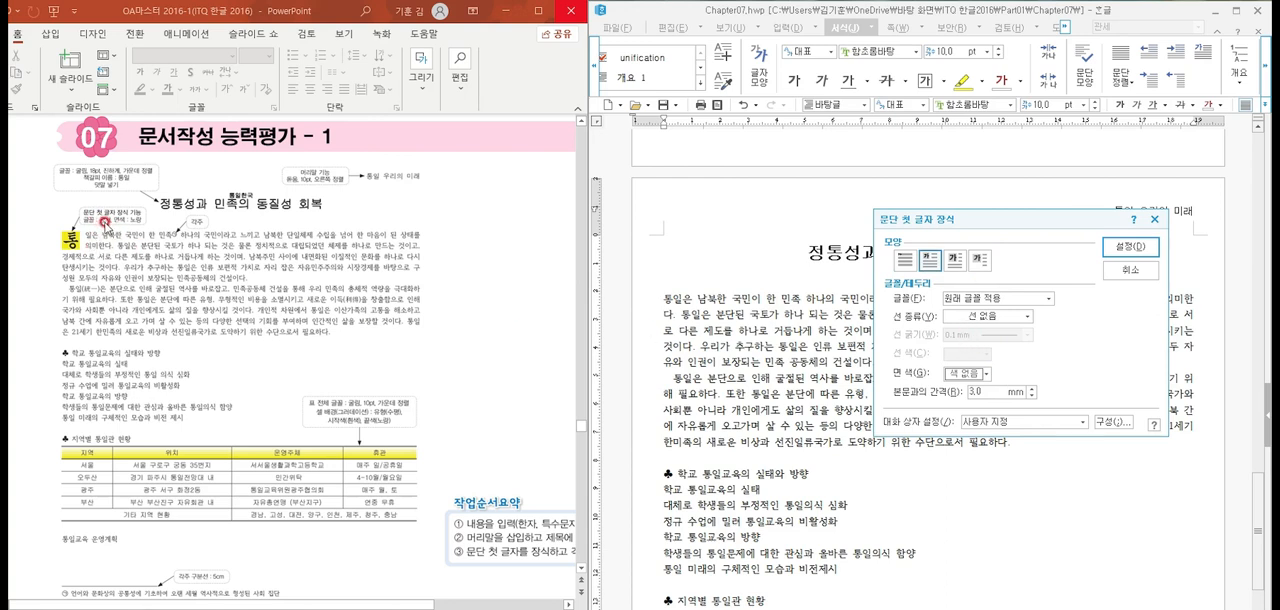
Give the decorated first letter the 궁서 font and a yellow fill from the 오피스 colour theme, and apply the decoration
left_click(974, 300)
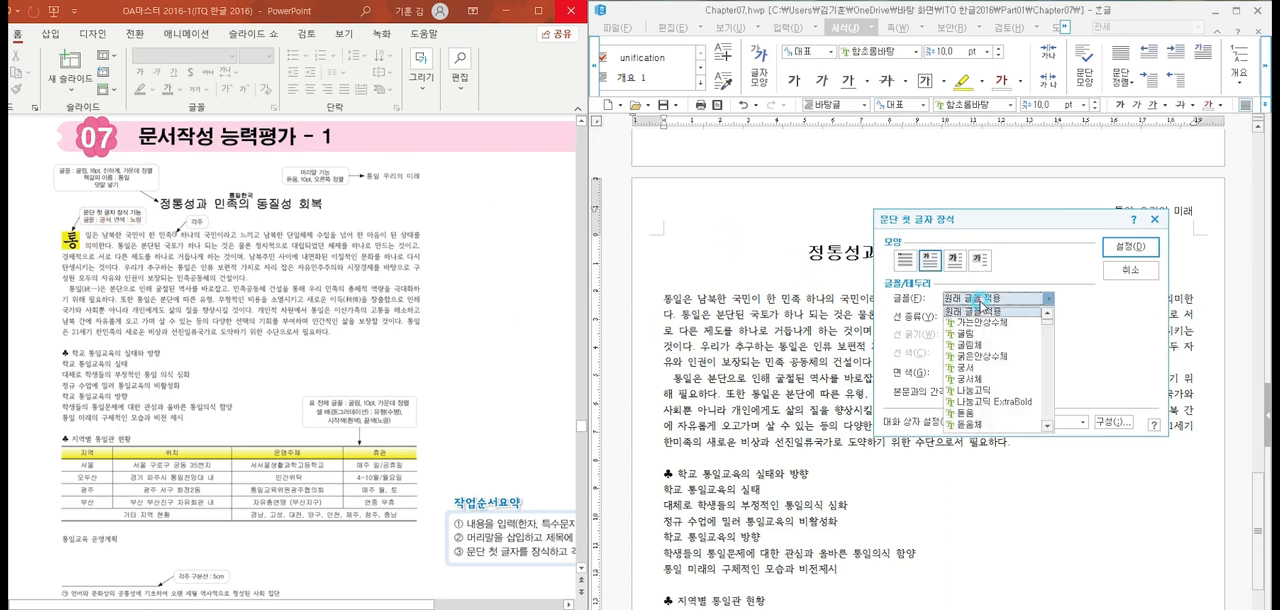
type("궁서")
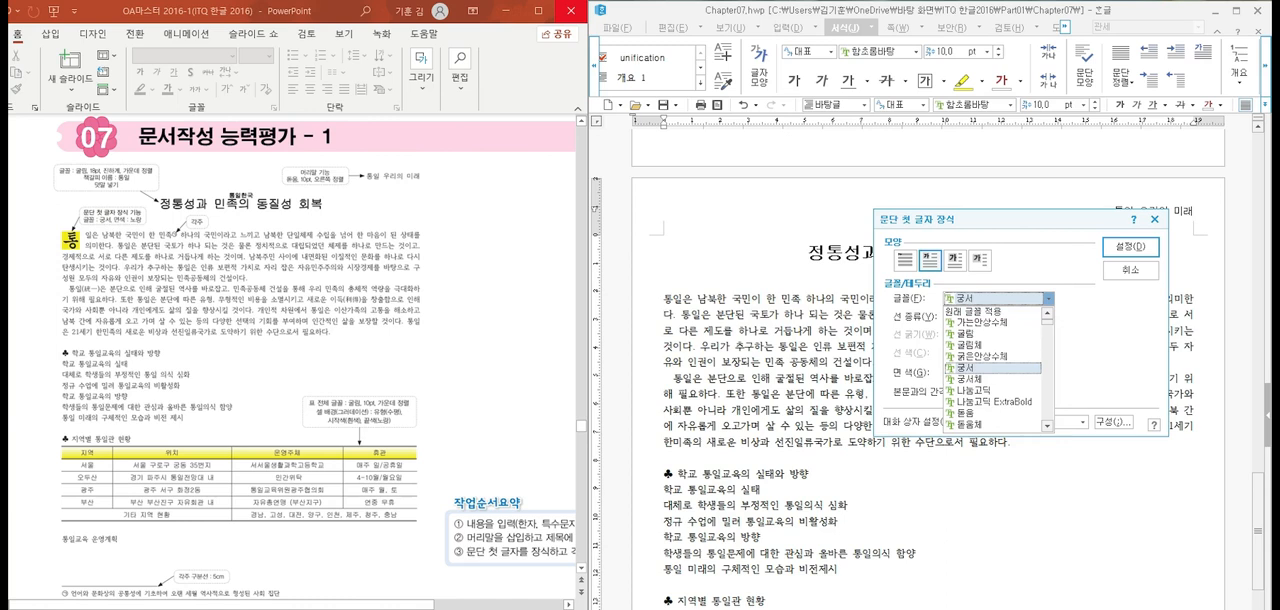
left_click(975, 368)
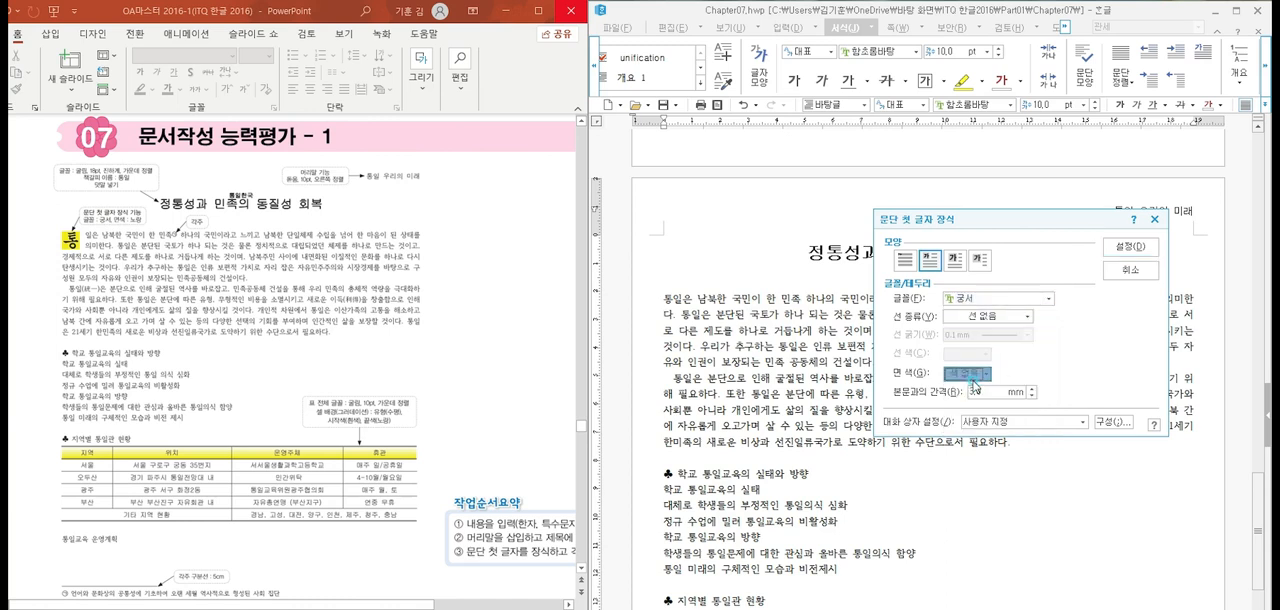
left_click(975, 376)
left_click(1066, 414)
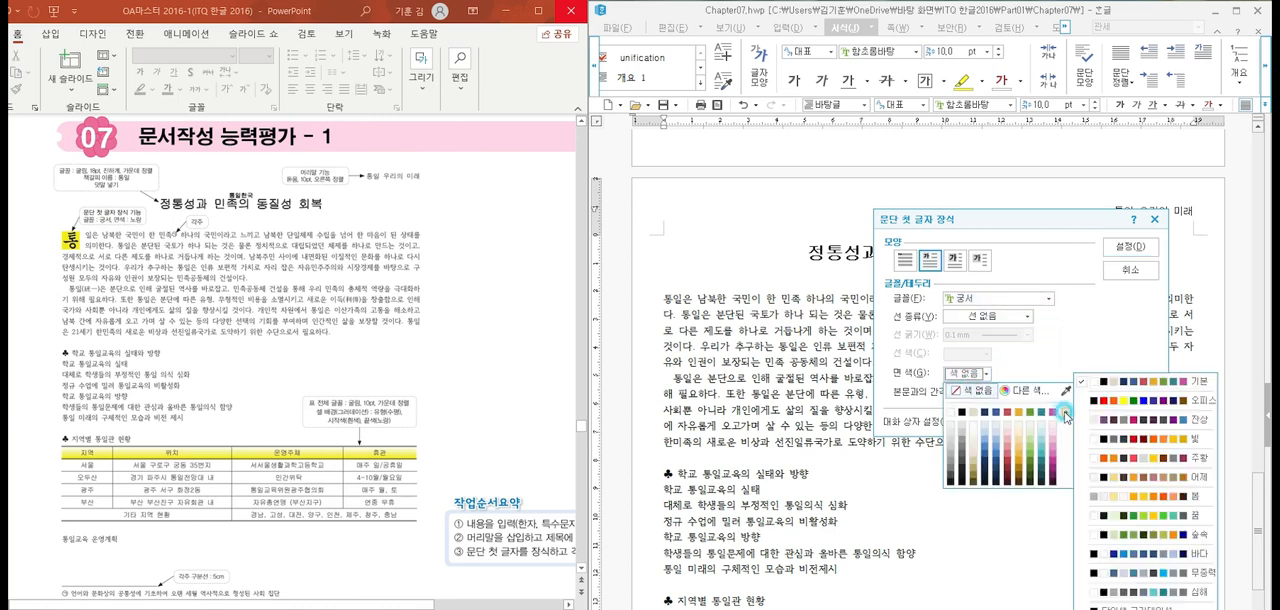
left_click(1107, 403)
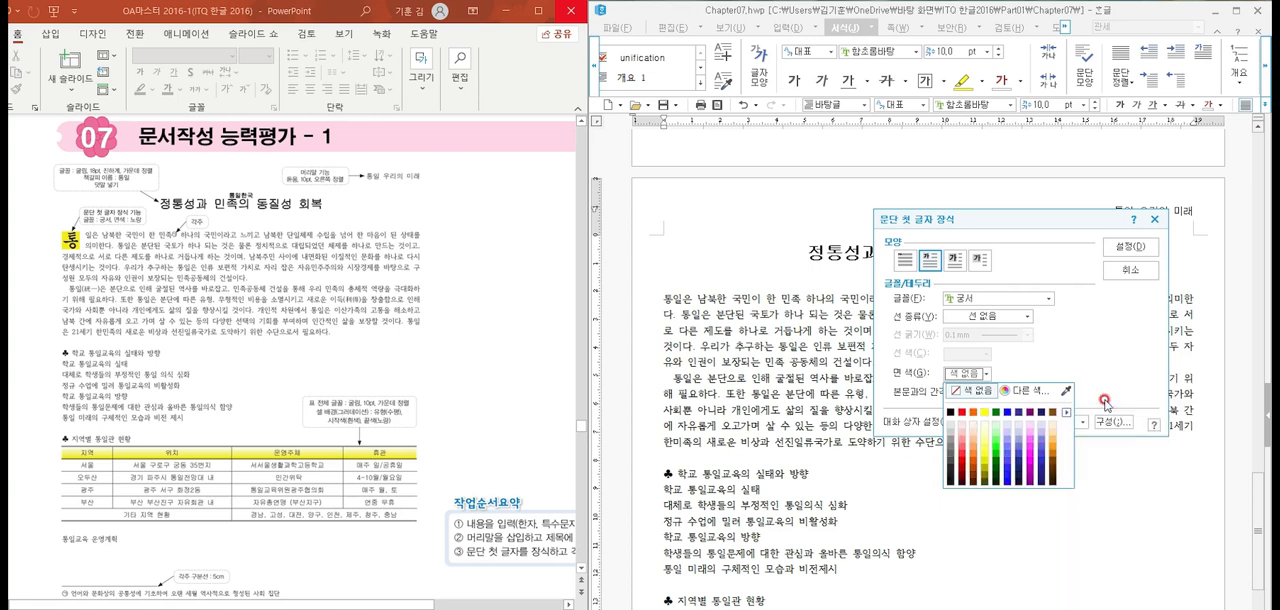
left_click(988, 412)
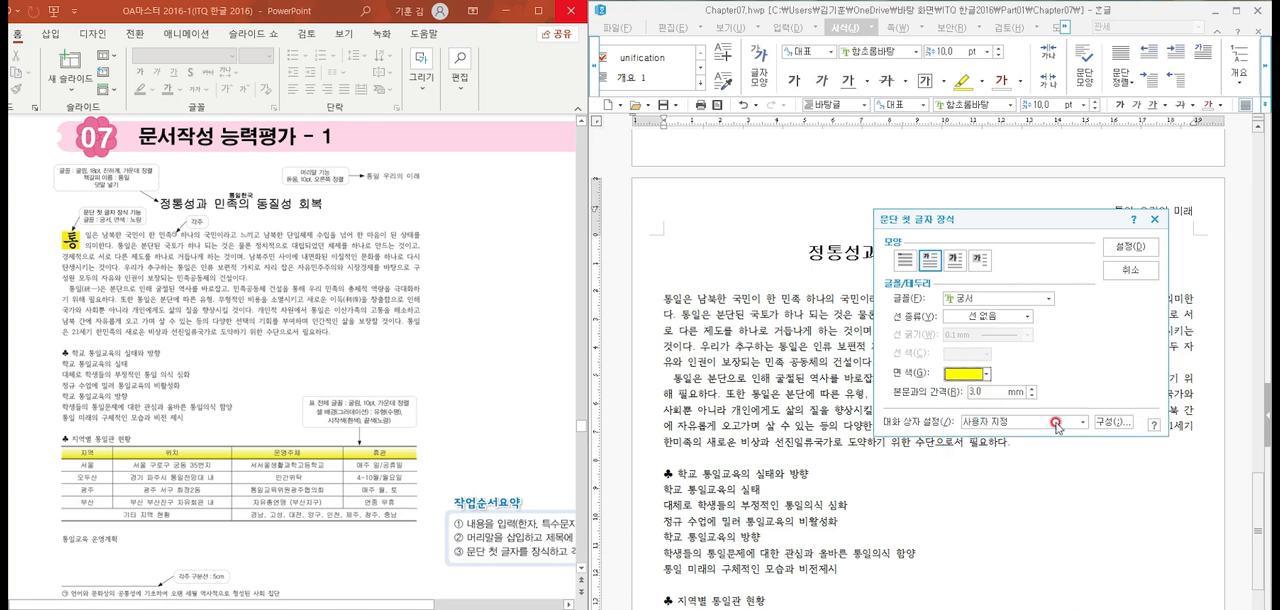
left_click(986, 374)
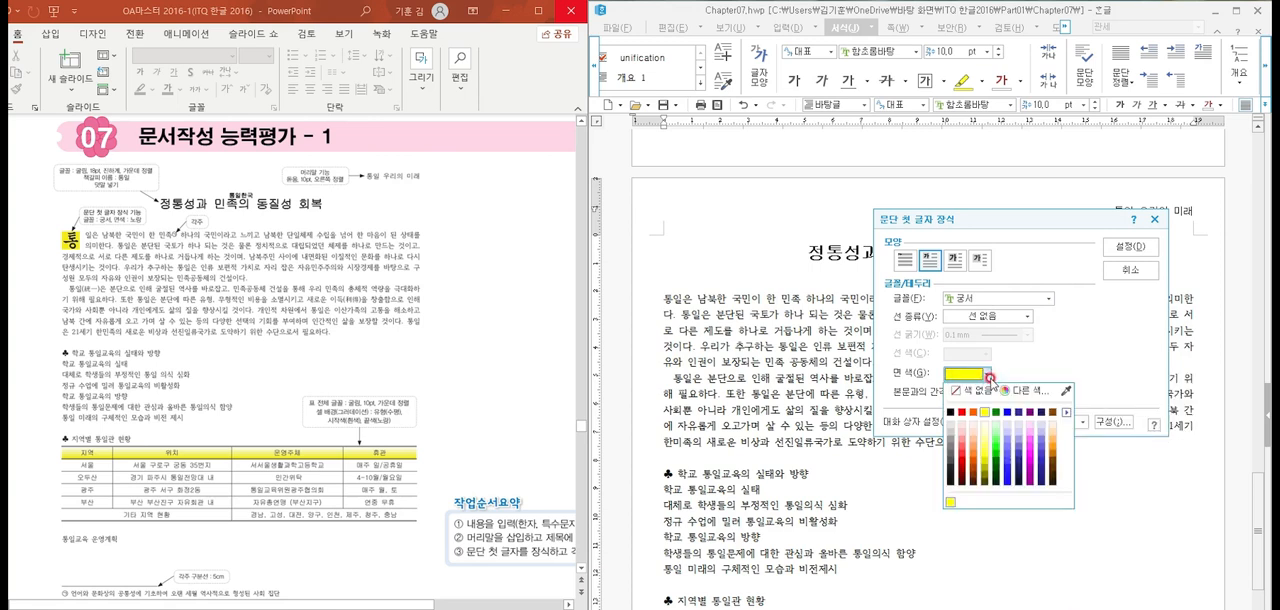
left_click(1065, 412)
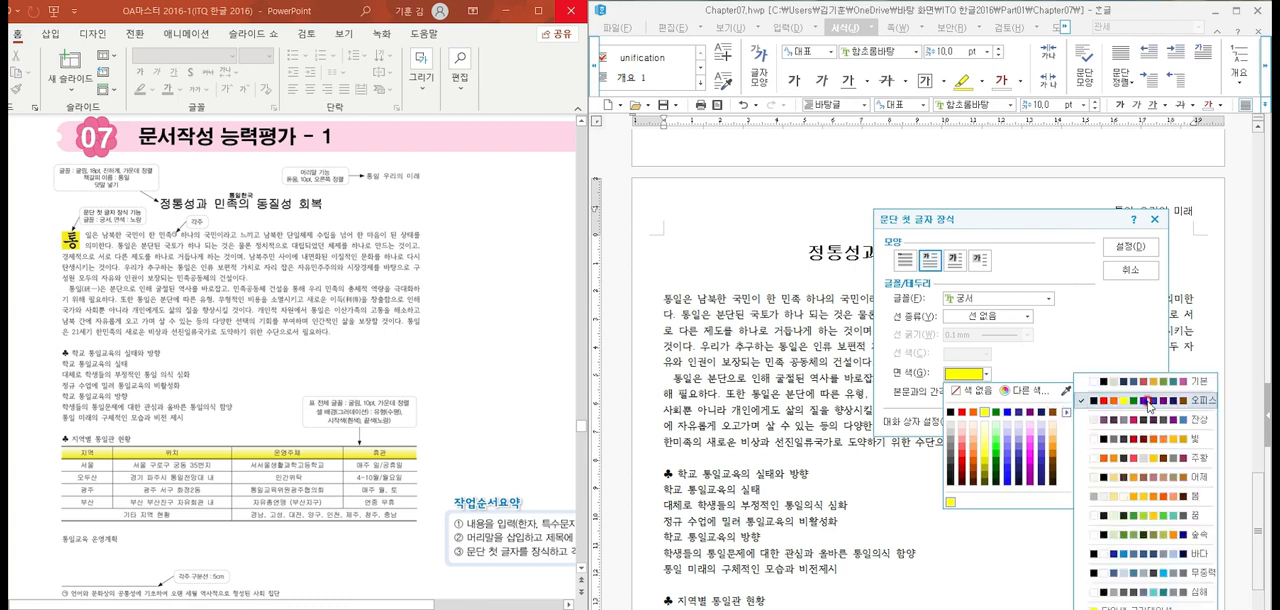
left_click(1133, 248)
left_click(1138, 249)
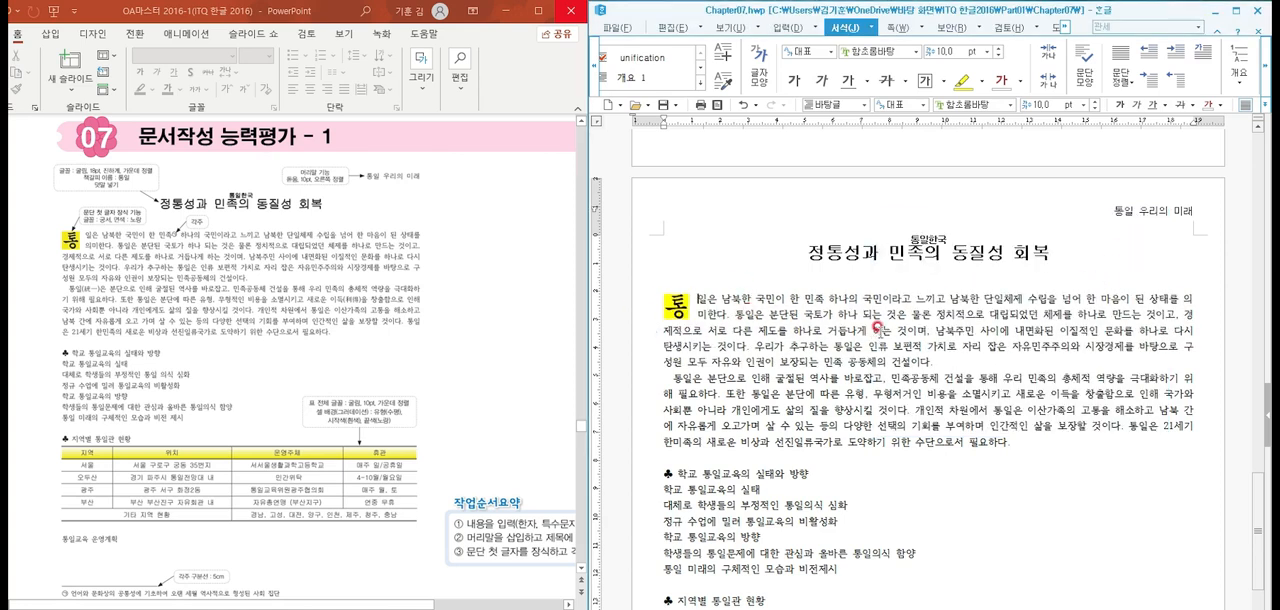
Insert a footnote (각주) after the word 민족 in the first body paragraph and bring its entry area into view
left_click(821, 298)
scroll(951, 348, "down", 5)
left_click(951, 346)
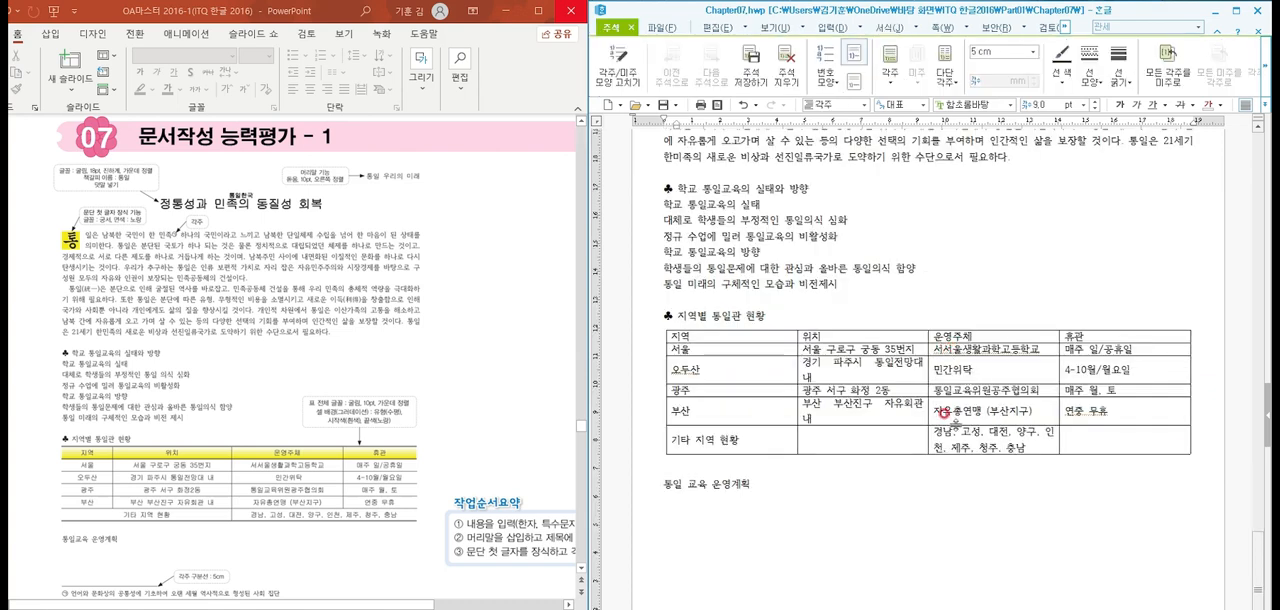
scroll(944, 413, "down", 1)
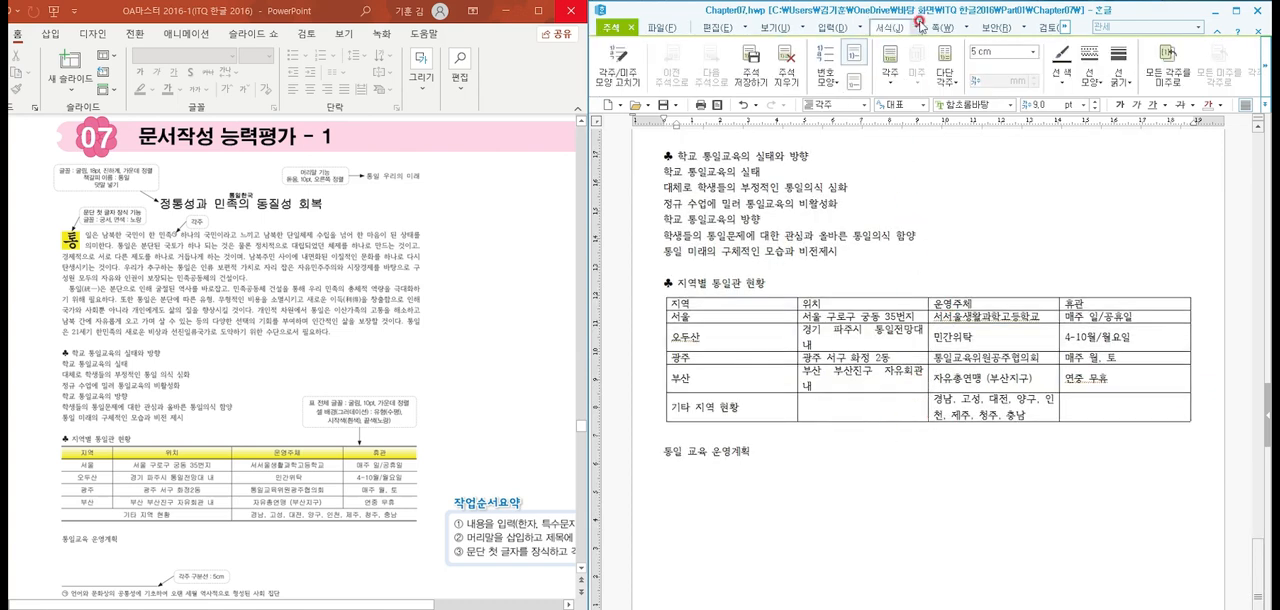
mouse_move(921, 10)
left_mouse_down()
mouse_move(898, 0)
mouse_move(916, 0)
left_mouse_up()
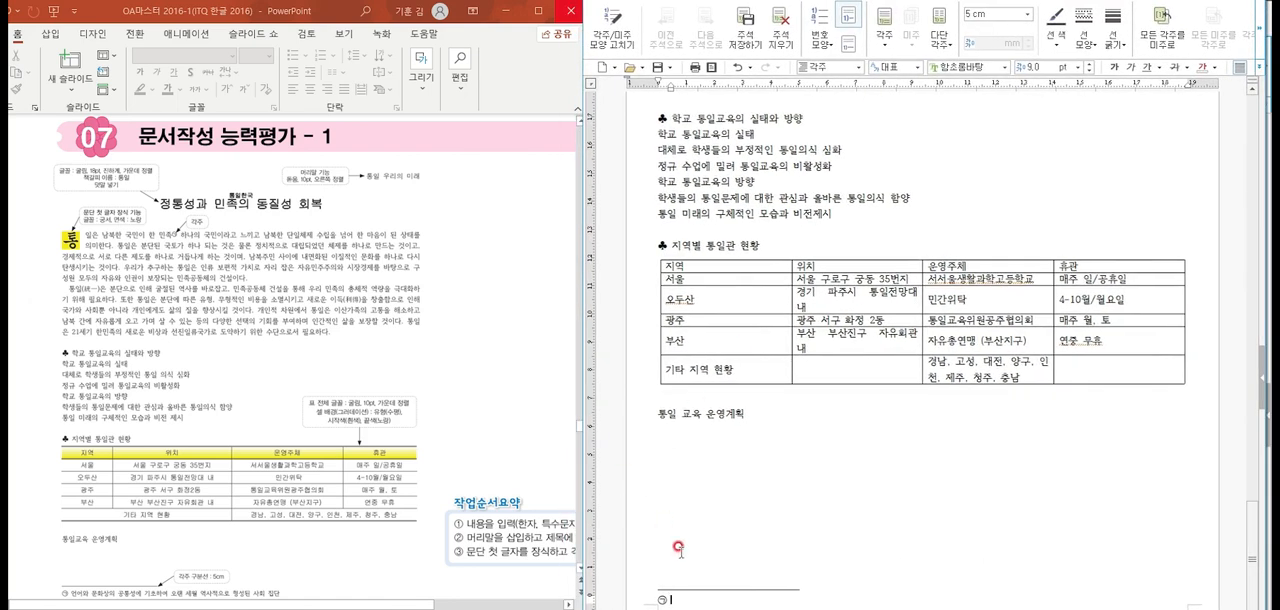
Enter the footnote text "언어와 문화상의 공통성에 기초하여 오랜 세월 역사로의해 형성된 사회 집단" and return to the body
left_click(712, 592)
type("어와 무")
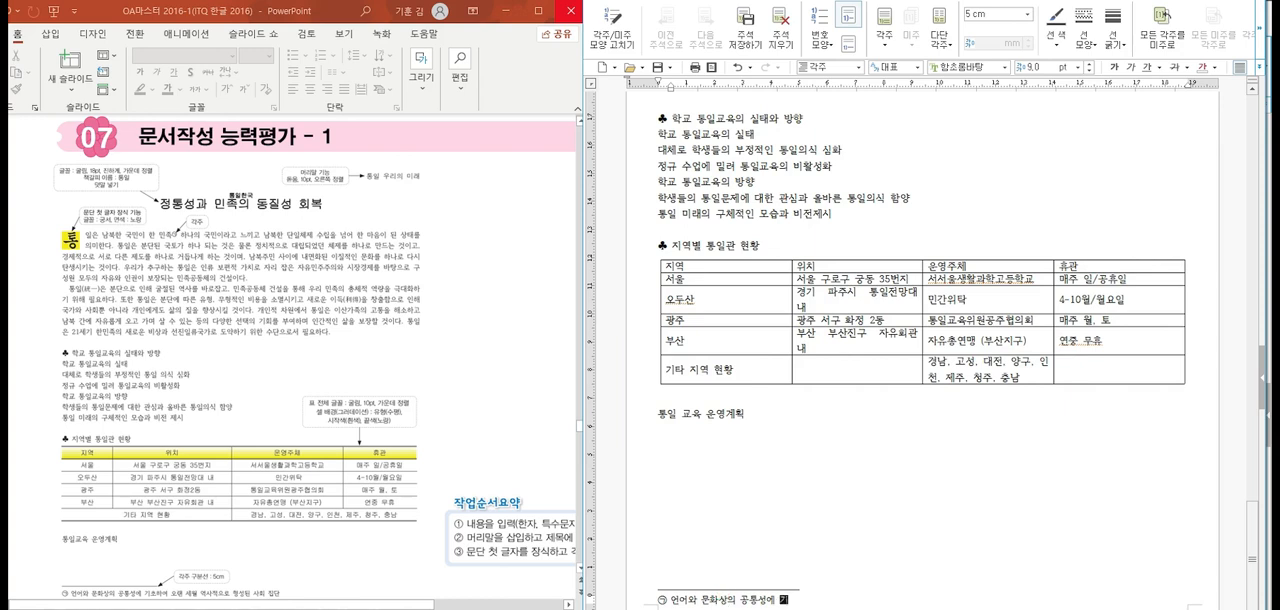
type("오랜 세월 역사로의해 형성된 사회 집단")
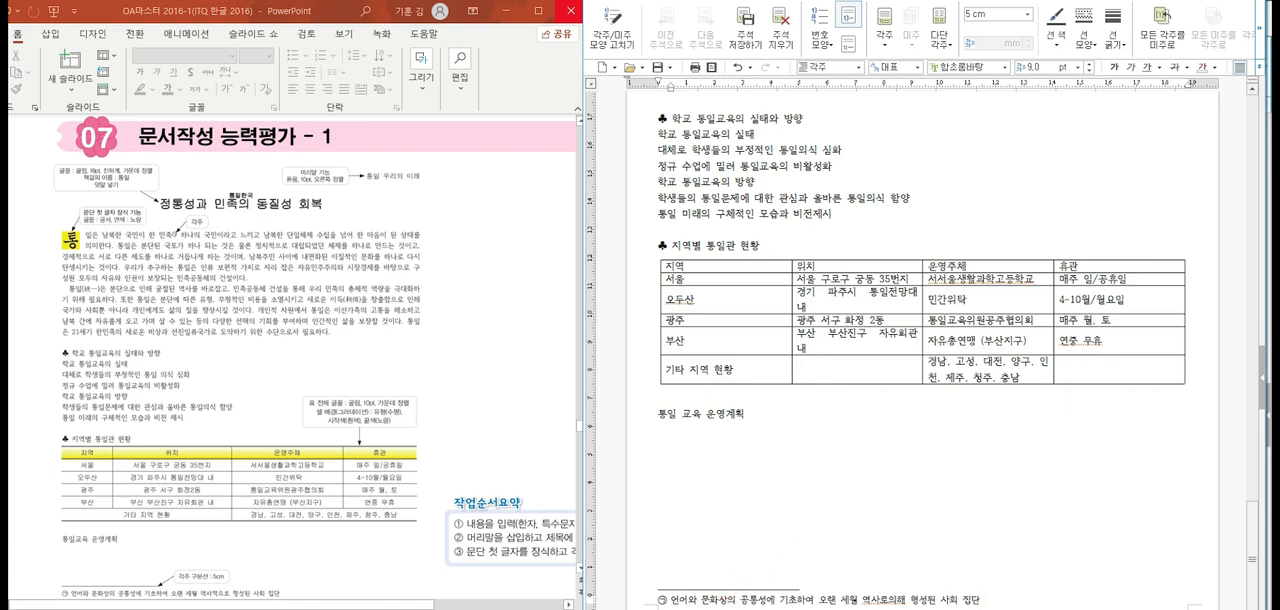
left_click(790, 566)
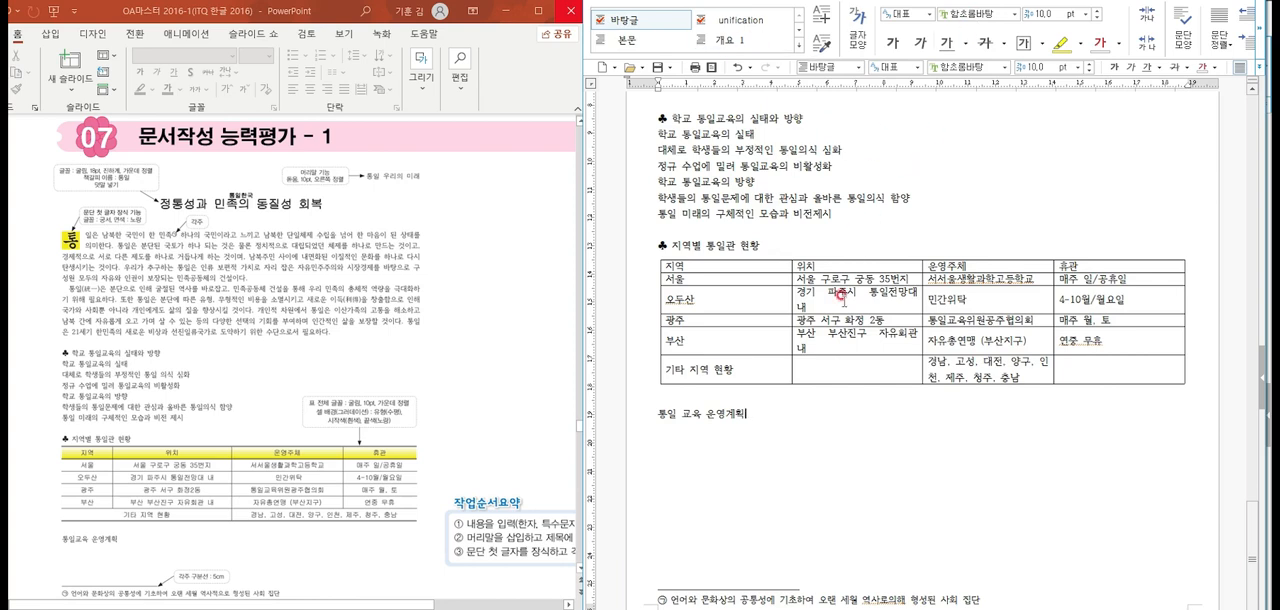
Check the footnote's number format choices and separator line length in the footnote shape settings (주석 모양)
left_click(774, 582)
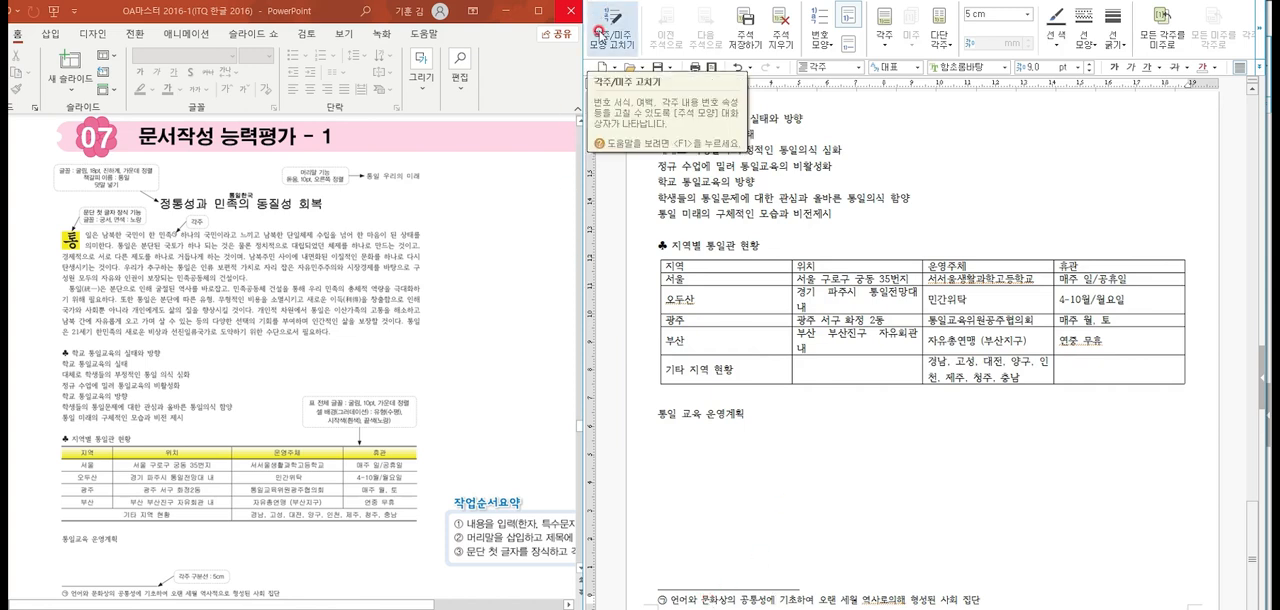
left_click(600, 33)
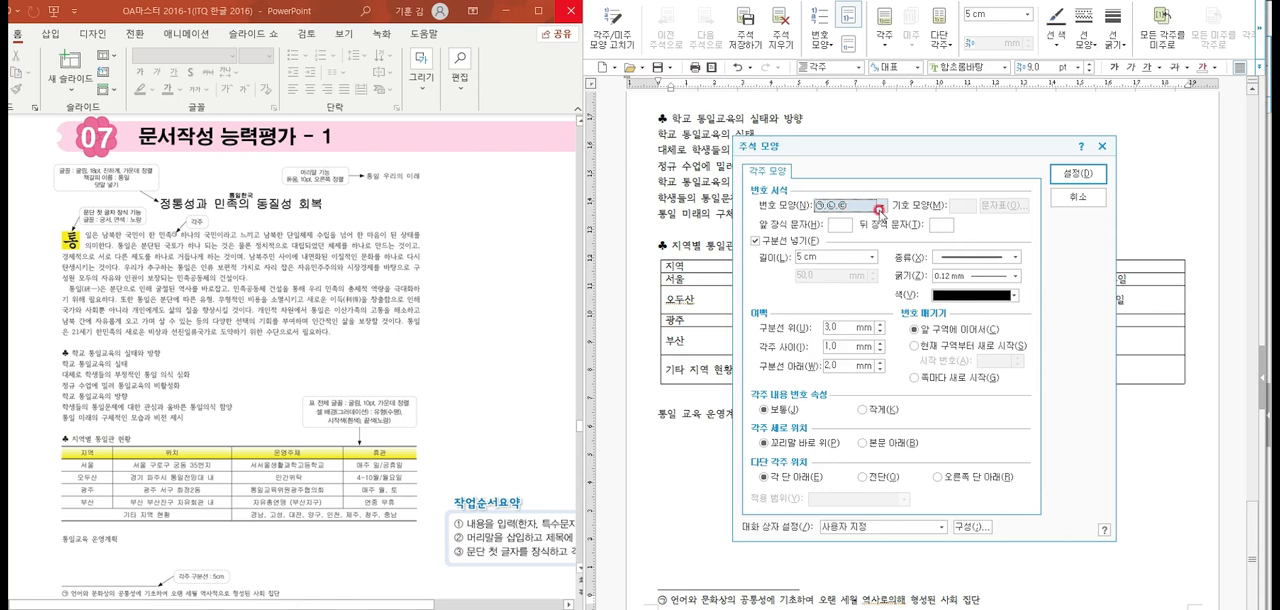
left_click(880, 208)
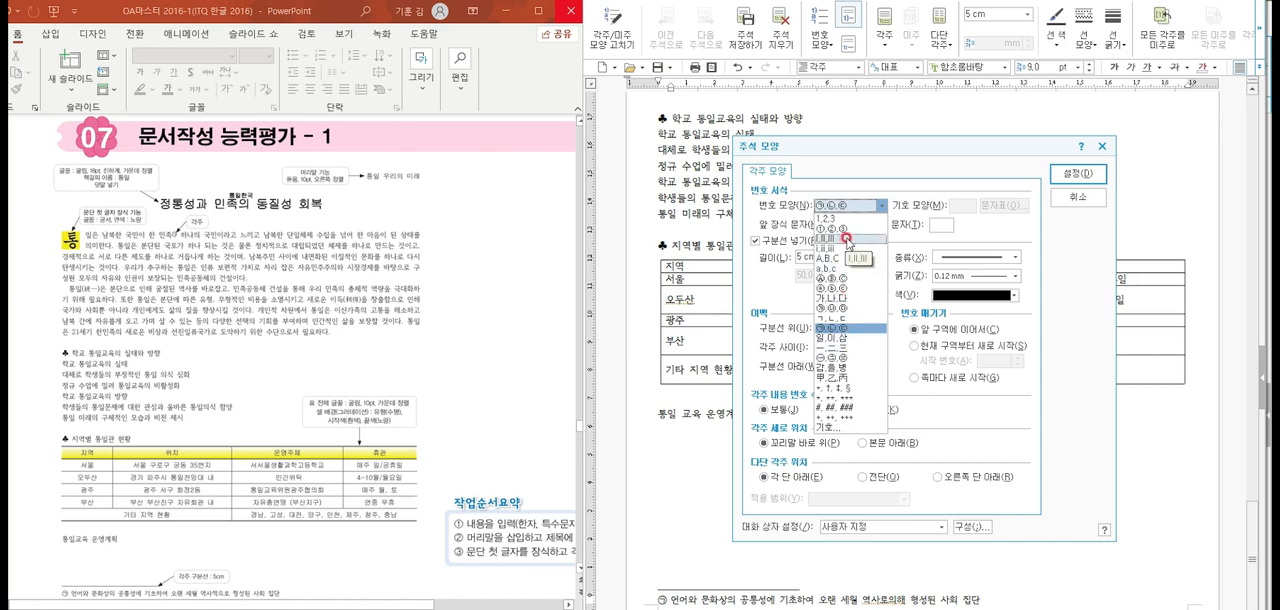
left_click(758, 288)
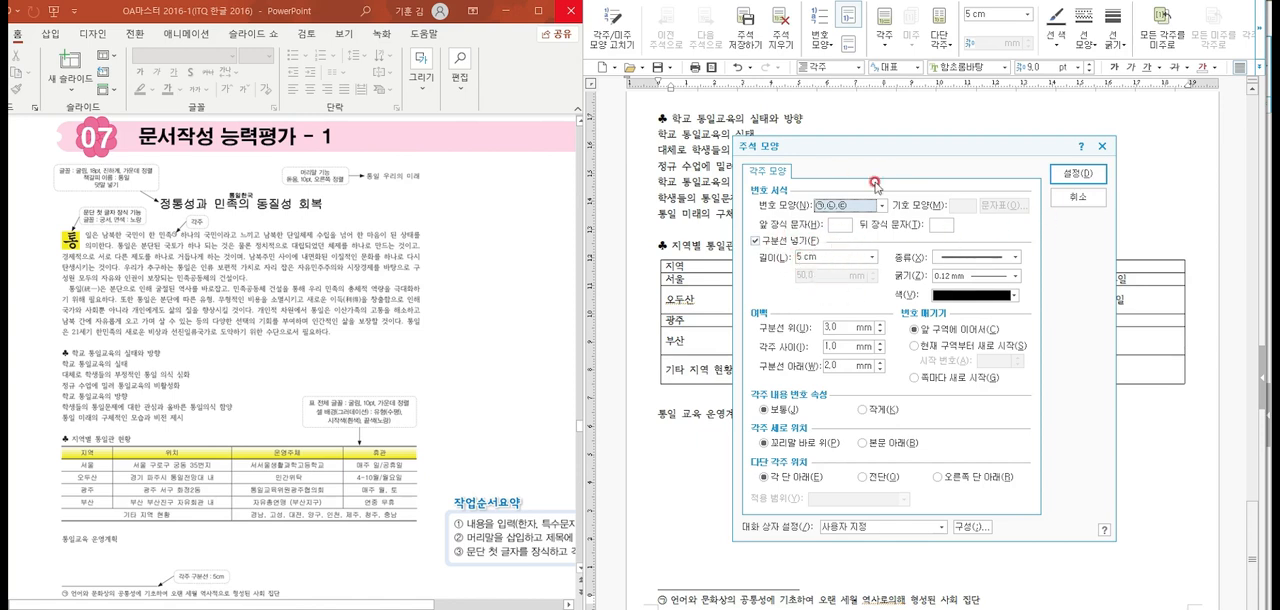
left_click(1076, 173)
left_click(878, 446)
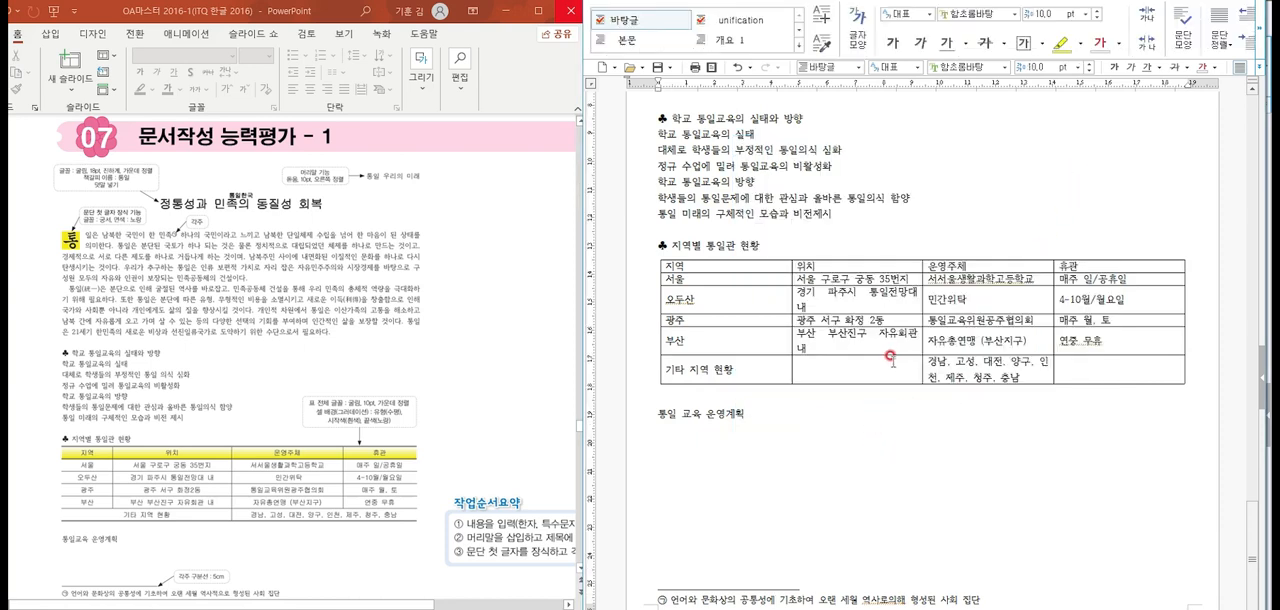
Convert 통일 at the start of the second body paragraph to Hanja in the 한글(漢字) format as 통일(統一)
scroll(836, 410, "up", 3)
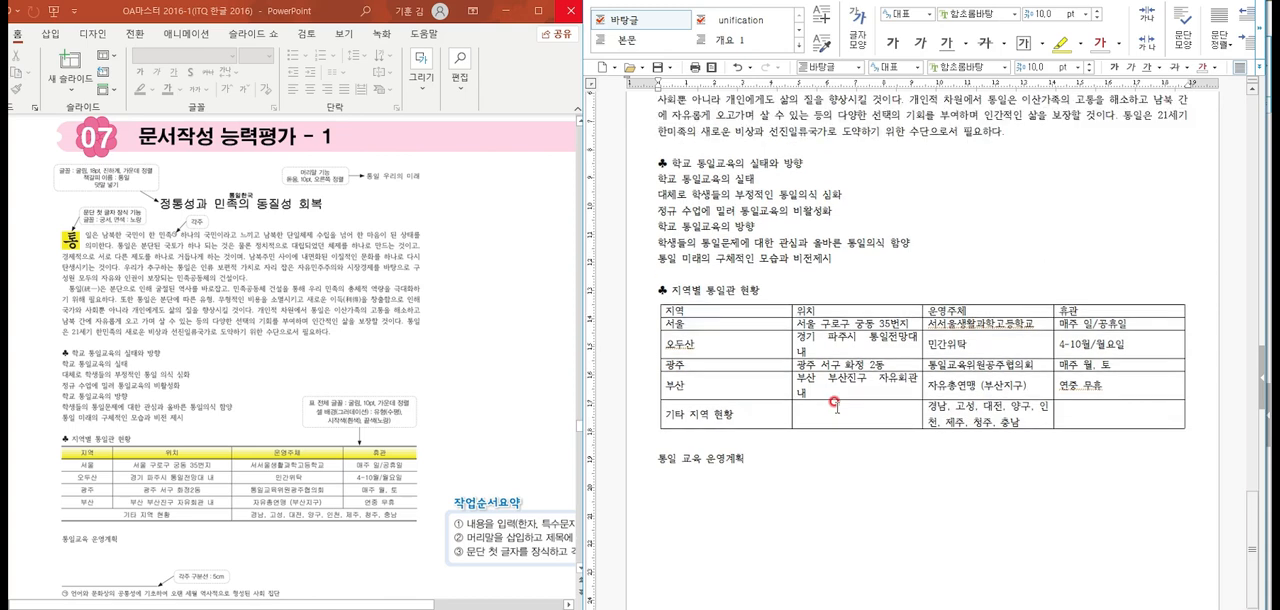
scroll(826, 397, "up", 2)
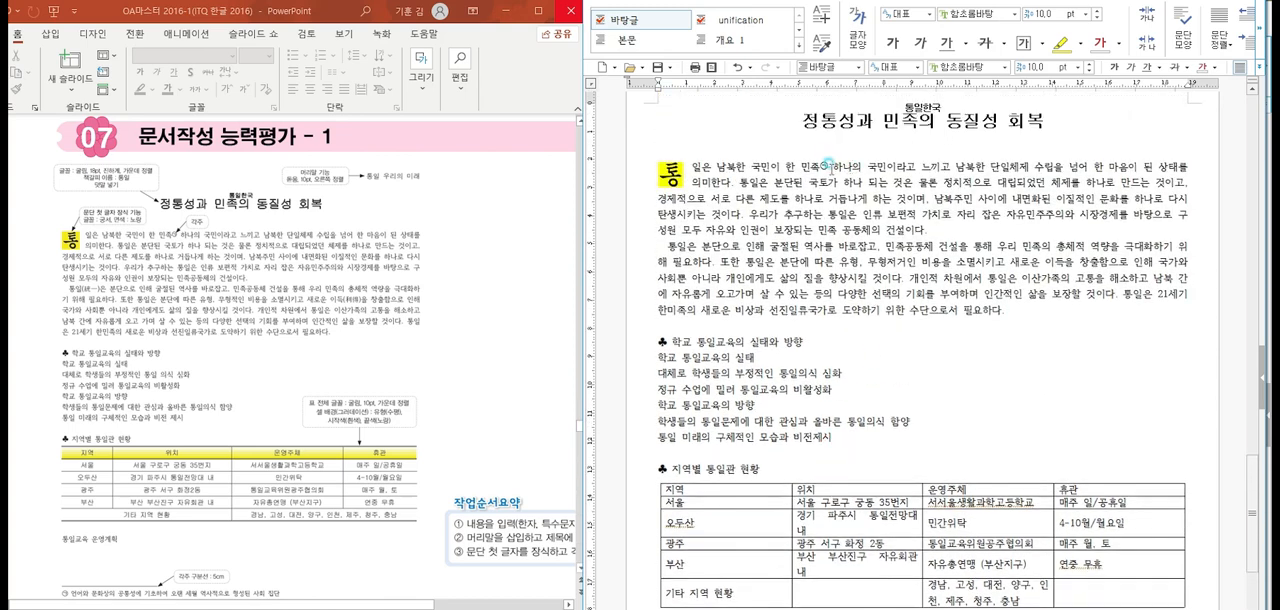
left_click(828, 163)
left_click(685, 249)
key("F9")
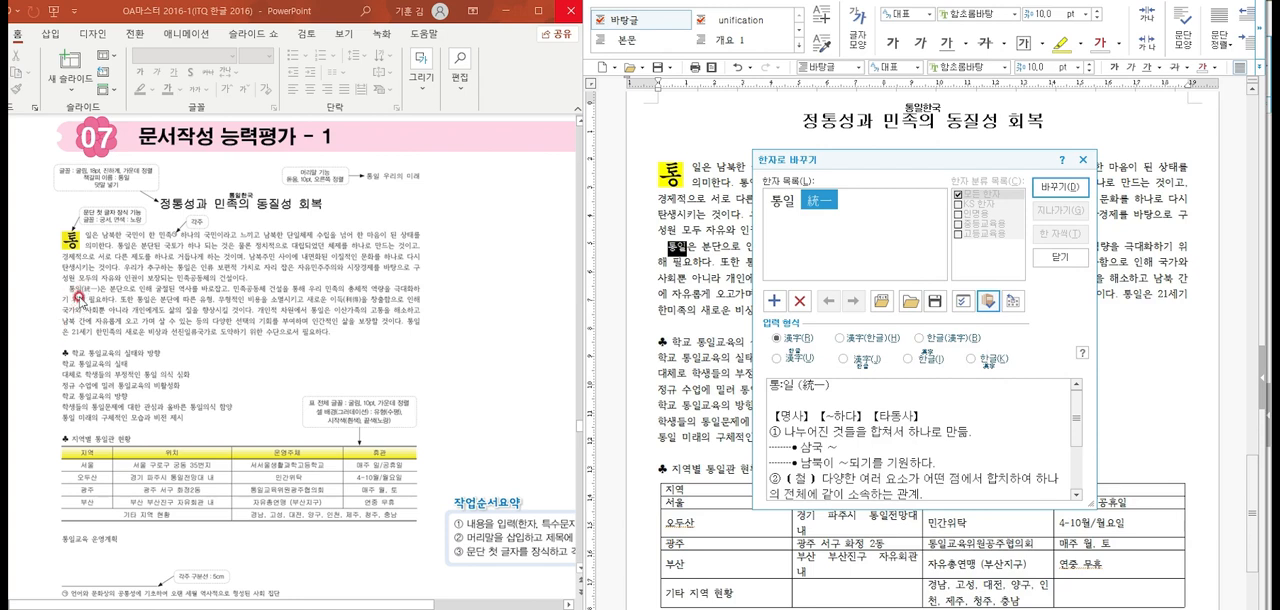
left_click(919, 338)
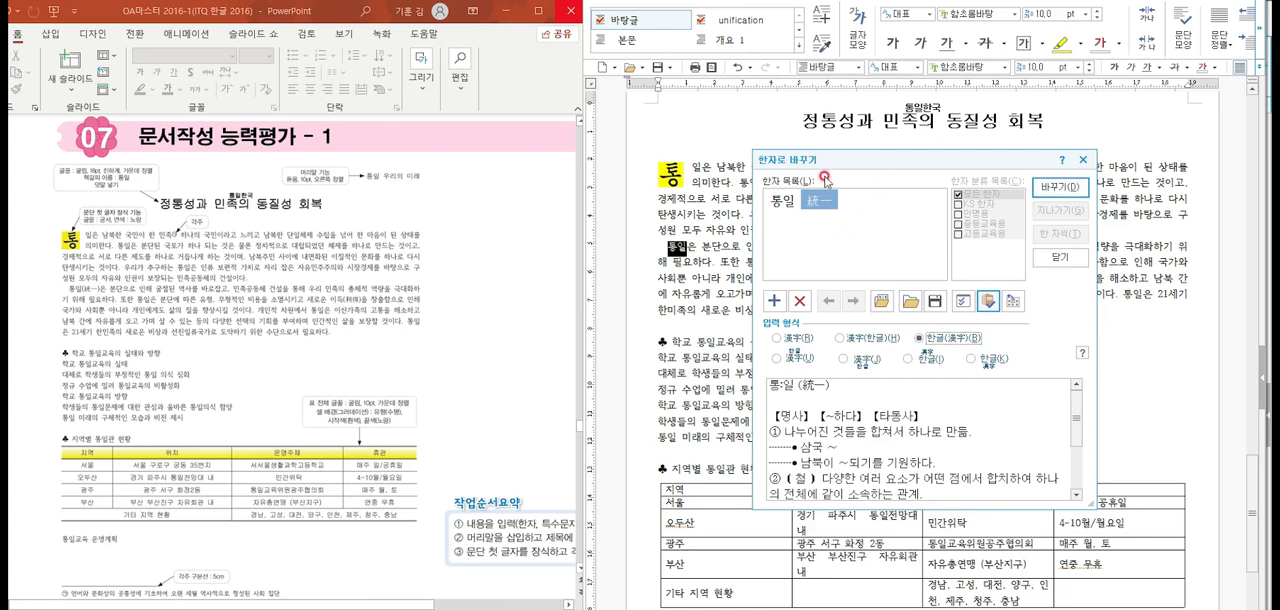
left_click(1060, 187)
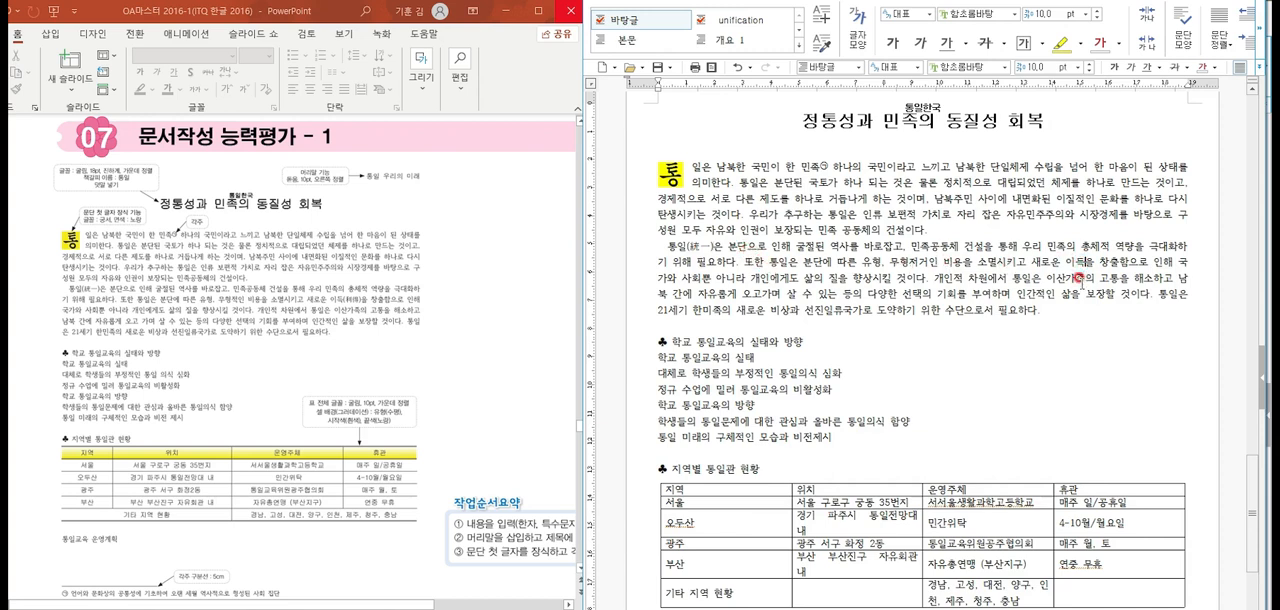
Convert 이득 in the second body paragraph to Hanja in the 한글(漢字) format as 이득(利得)
key("F9")
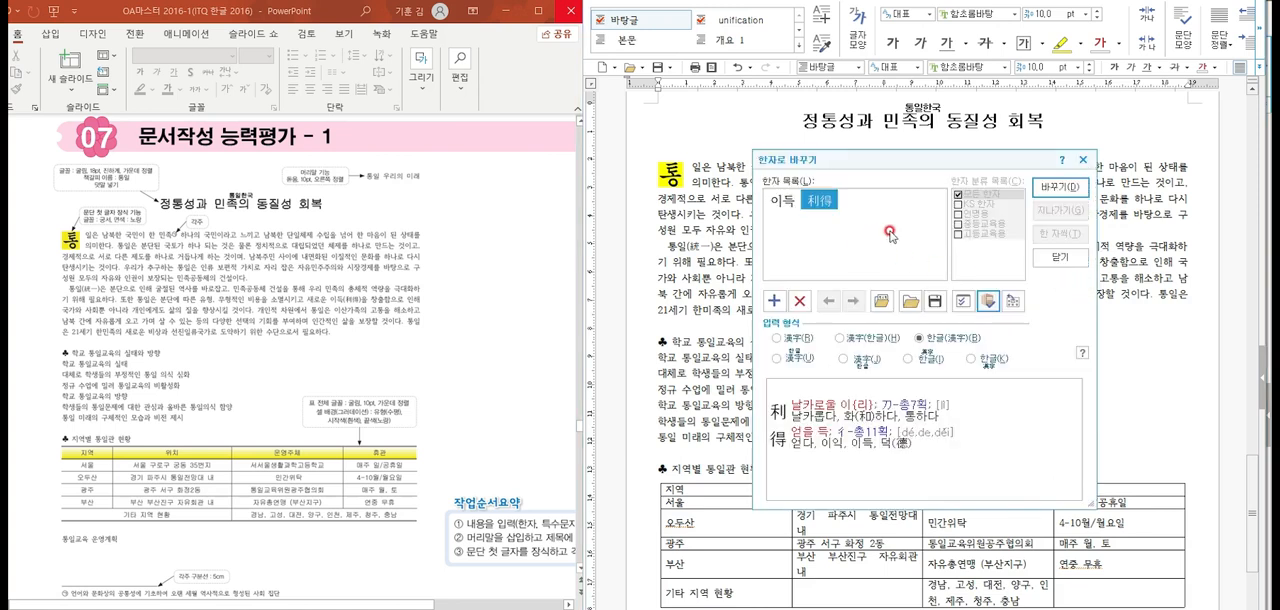
left_click(1059, 186)
left_click(1080, 326)
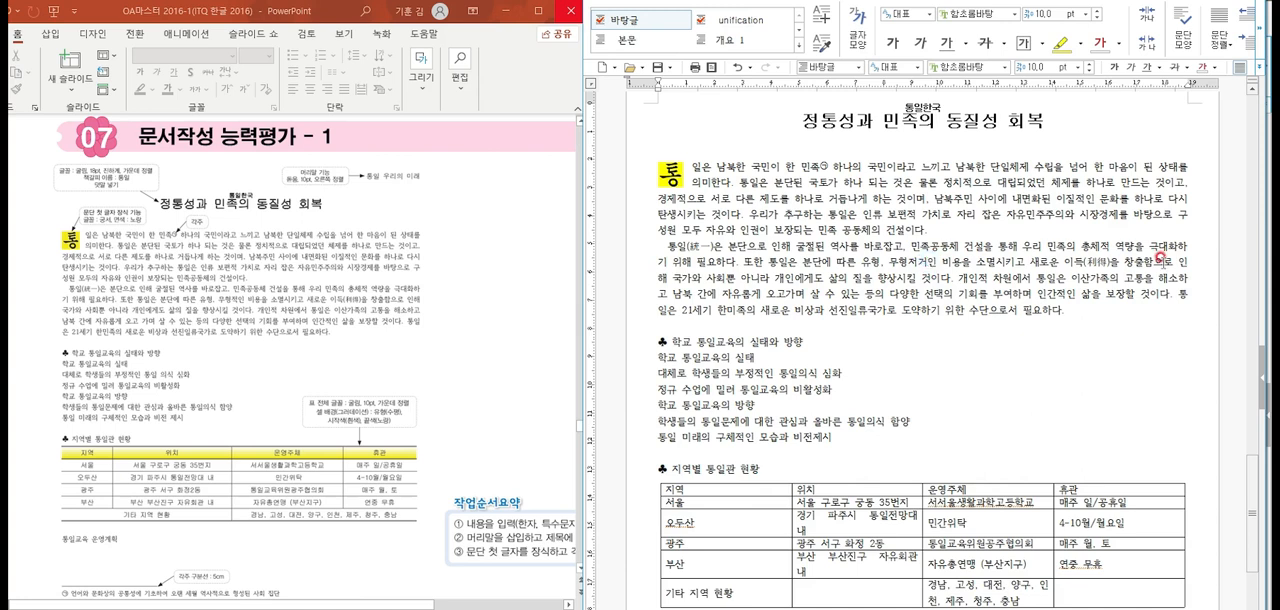
Correct the second body paragraph to read 무형적인 비용 and insert the space in 오고 가며, matching the reference
key("BackSpace")
key("BackSpace")
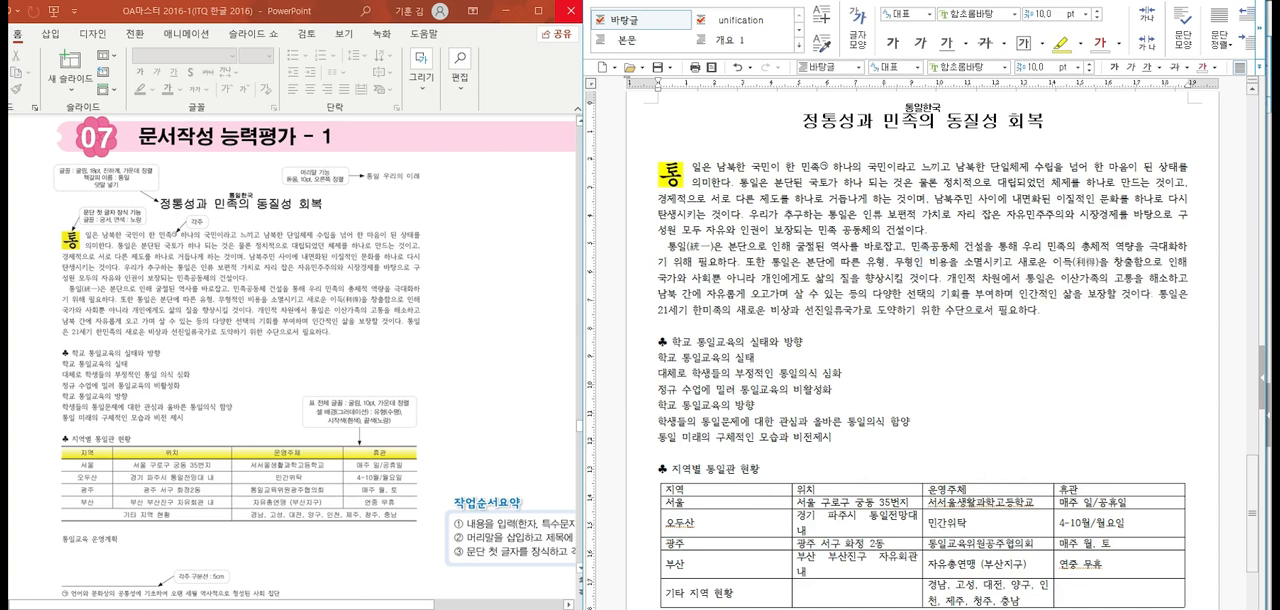
type("적")
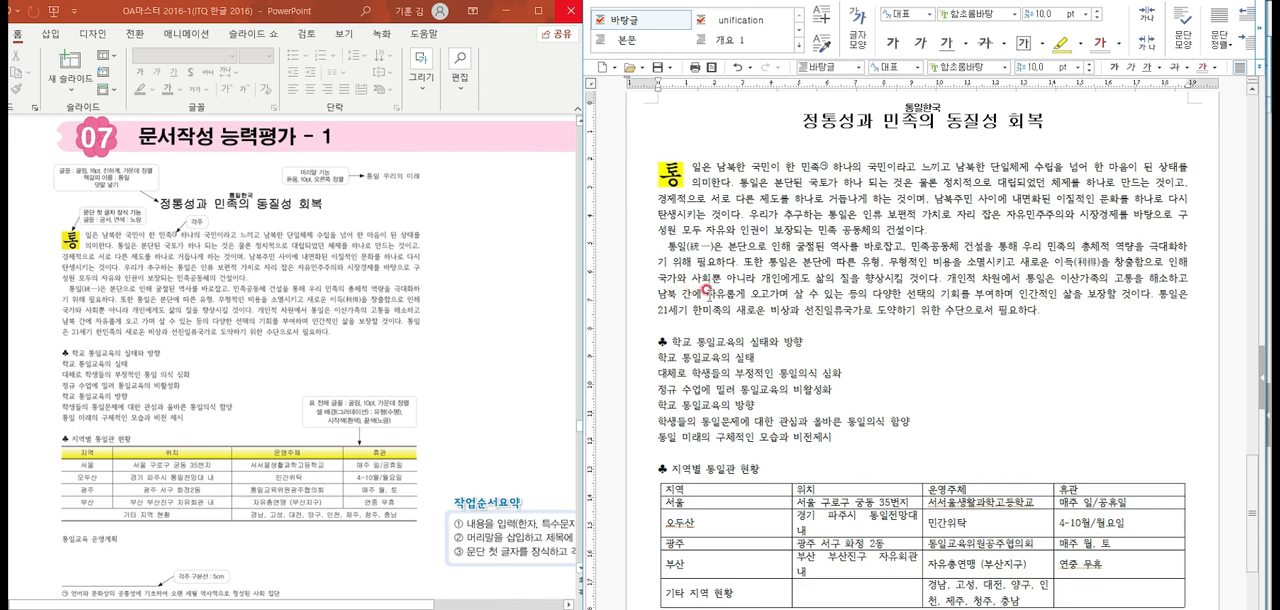
left_click(805, 295)
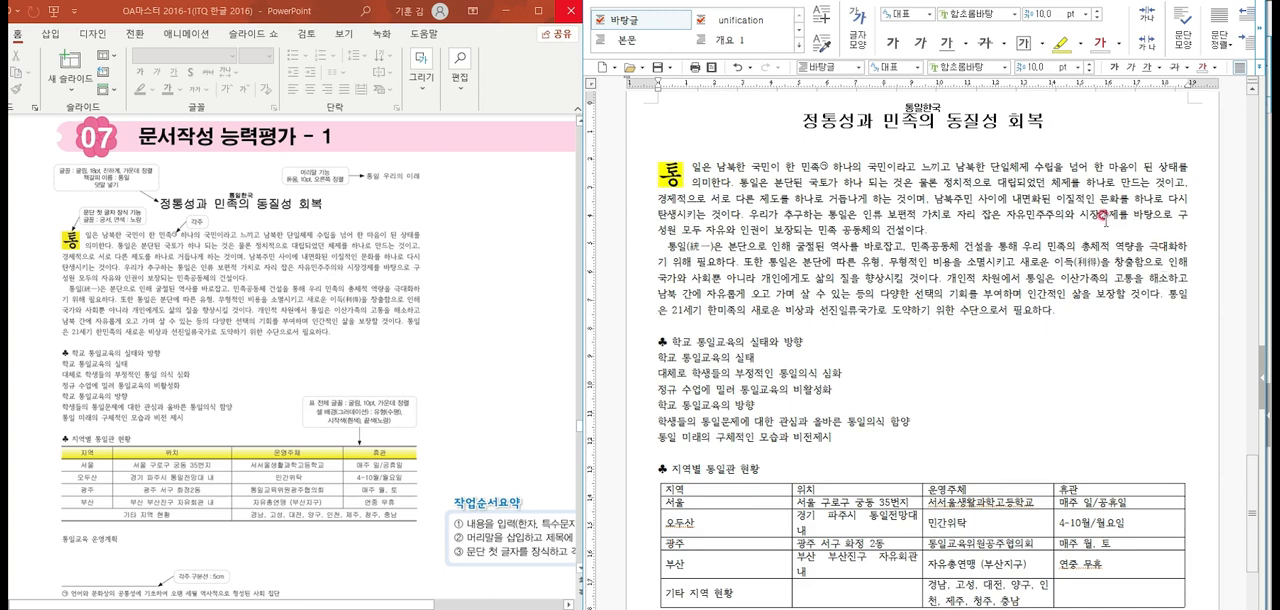
Merge the first two cells of the table's last row into one, and the last two cells into another
scroll(745, 347, "down", 3)
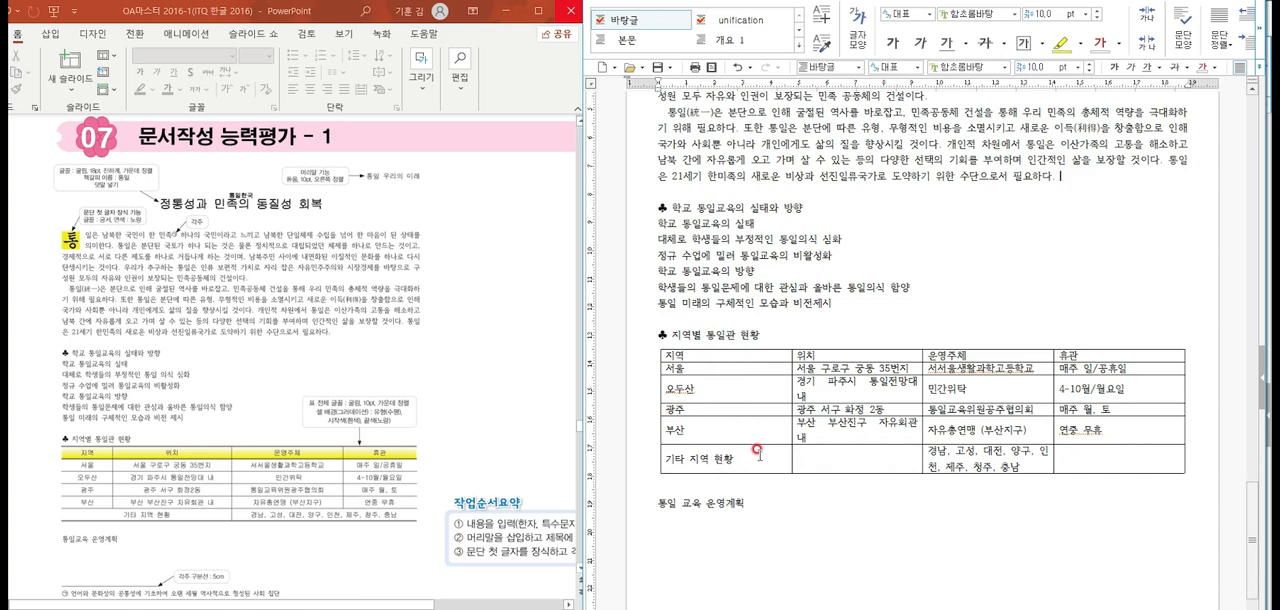
left_click_drag(748, 456, 824, 456)
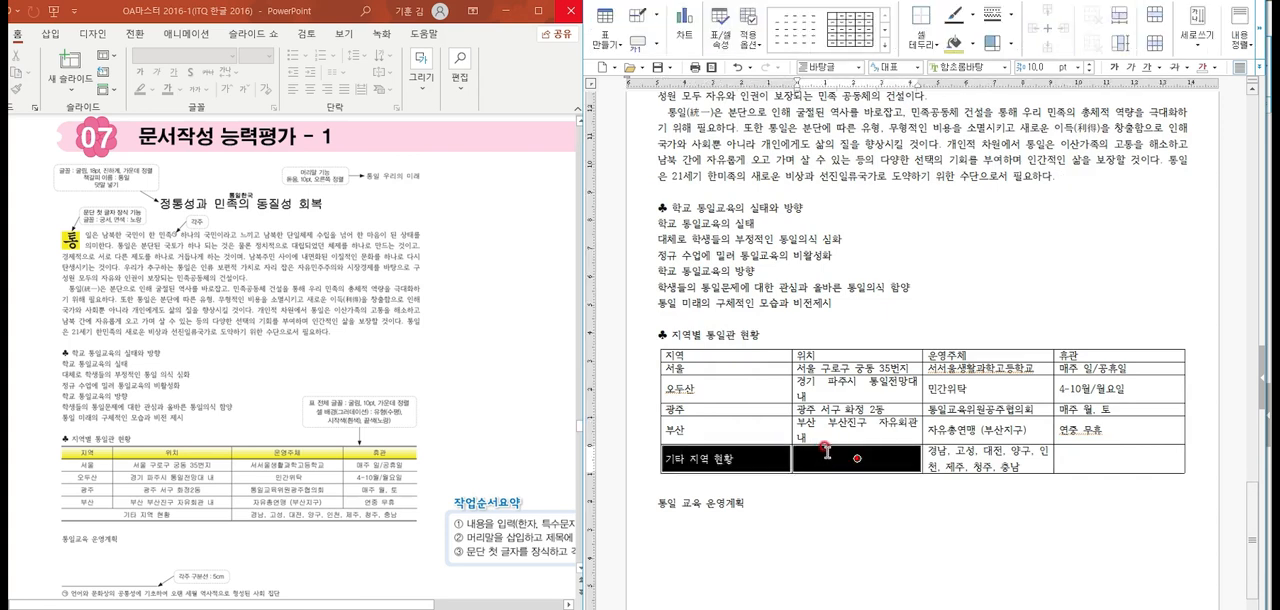
left_click_drag(732, 460, 826, 455)
left_click(820, 462)
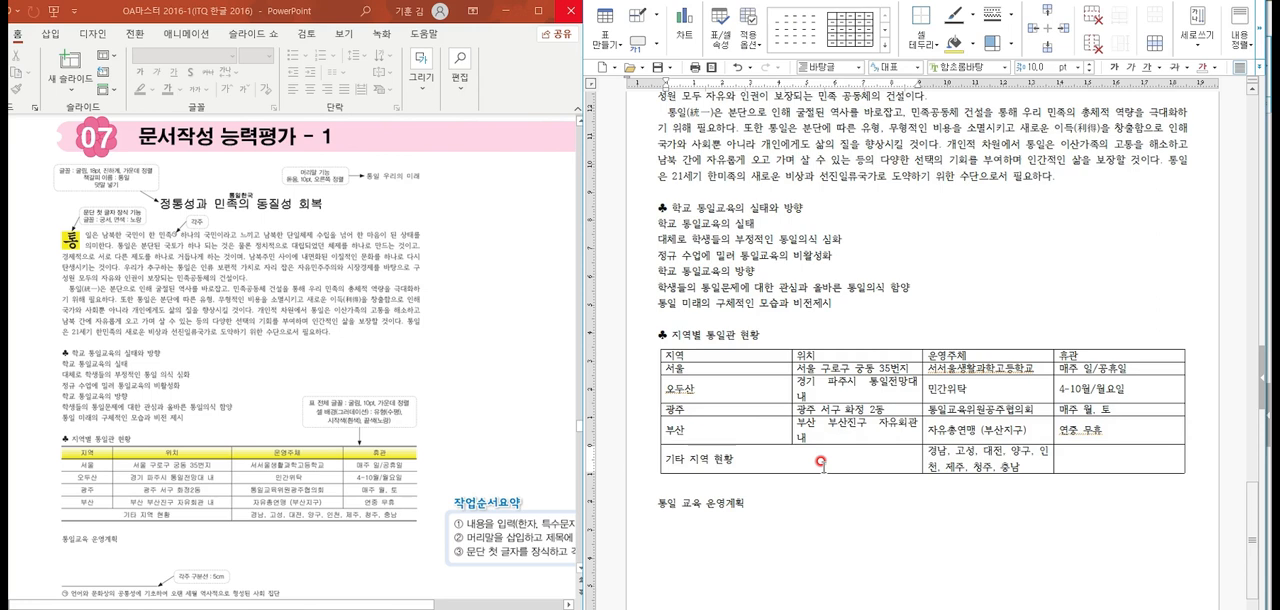
left_click_drag(1009, 460, 1090, 455)
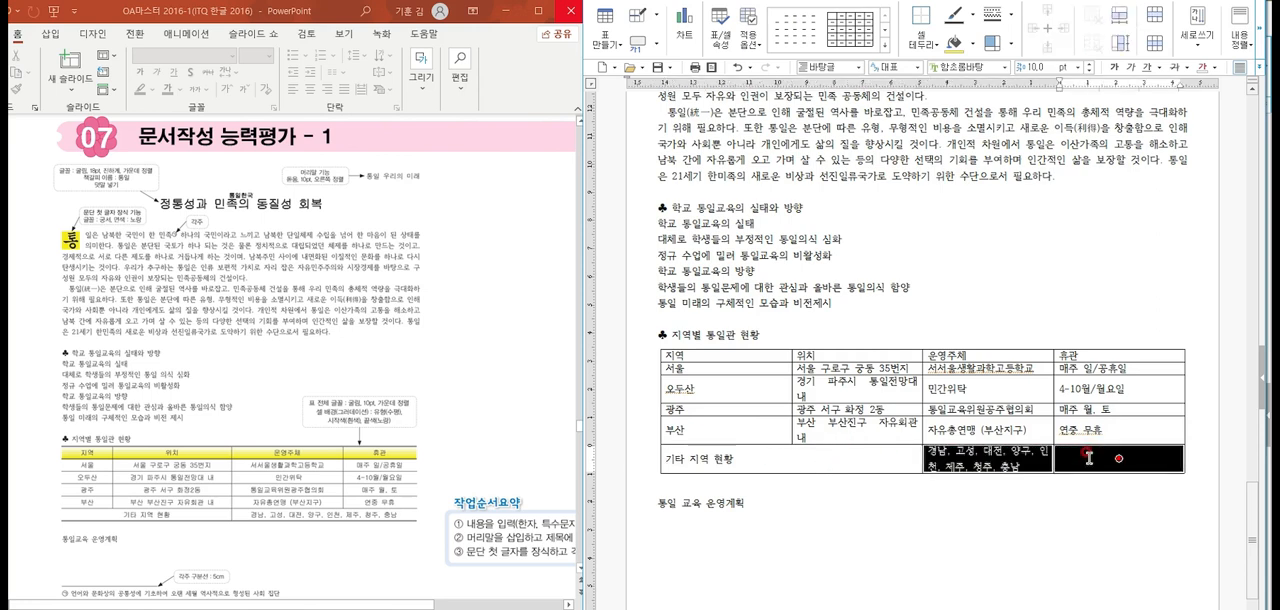
right_click(1089, 457)
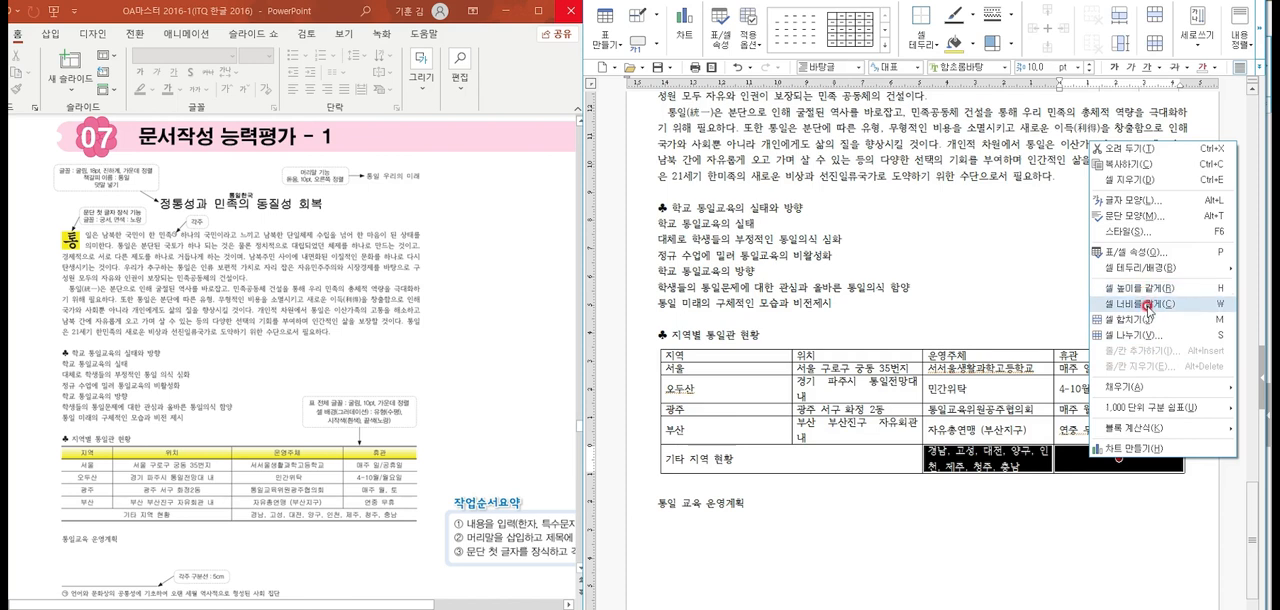
left_click(1023, 390)
left_click_drag(998, 461, 1057, 458)
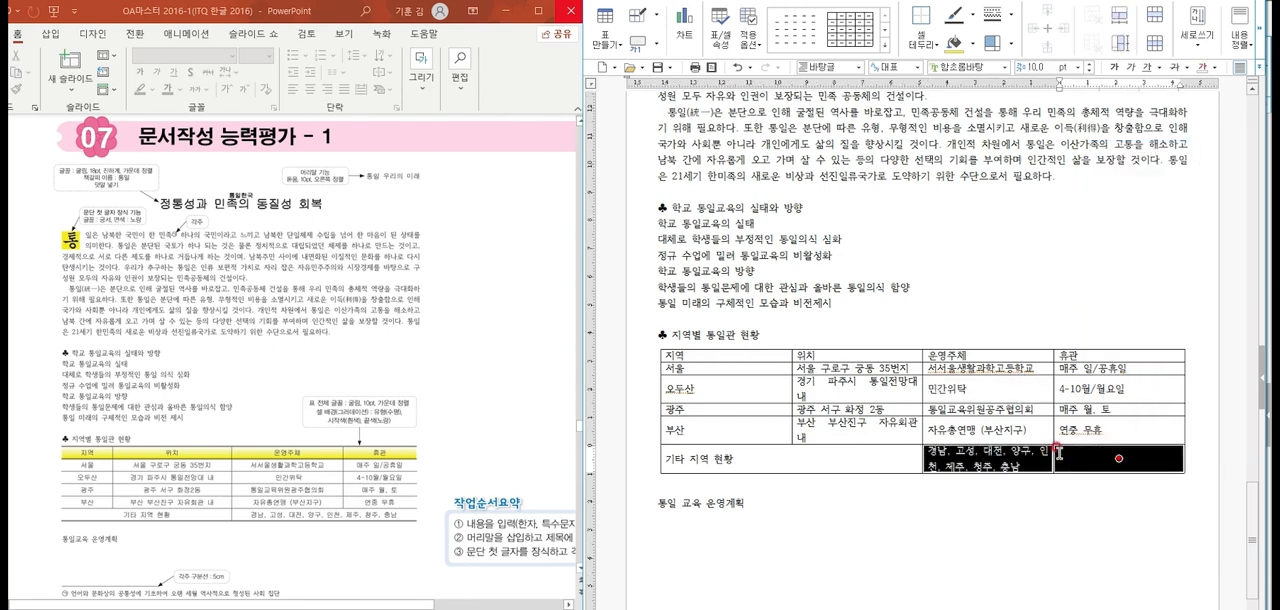
key("m")
Set all the table text to the 굴림 font and centre-align it
left_click_drag(745, 352, 1054, 451)
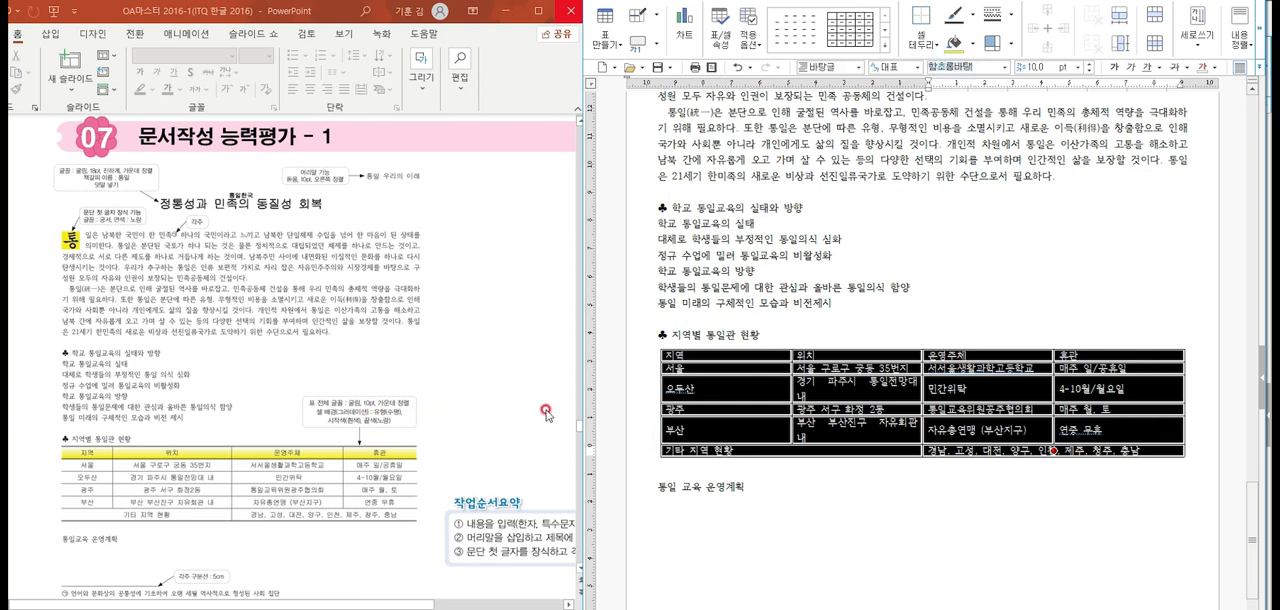
type("굴림")
key("Return")
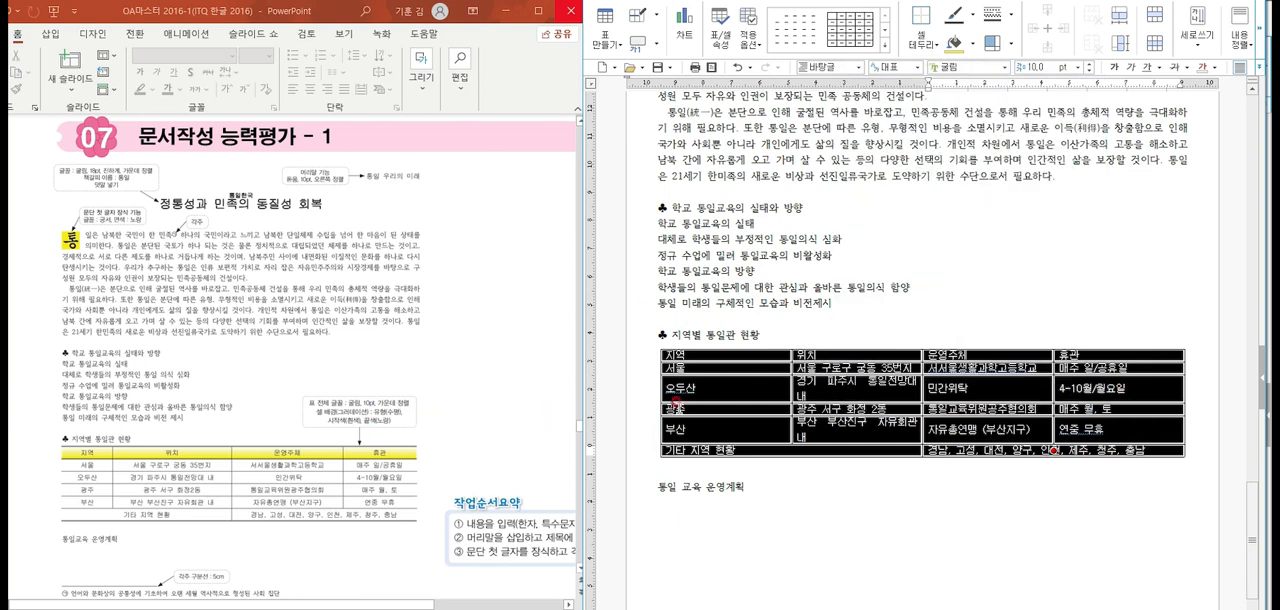
left_click(1254, 68)
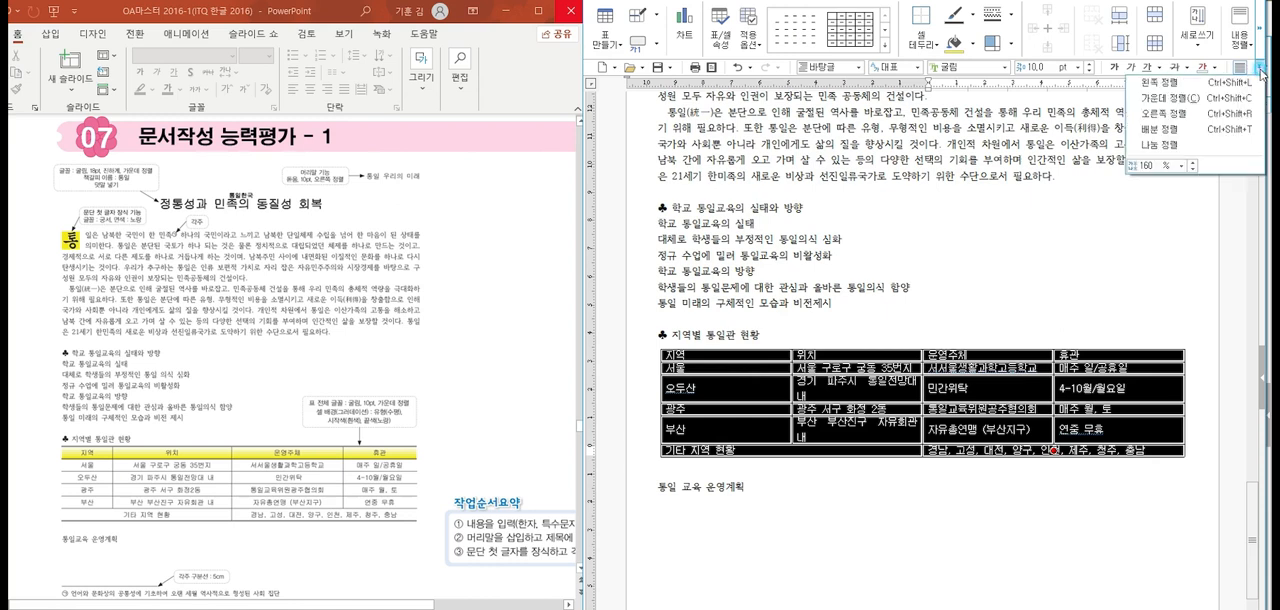
left_click(1178, 99)
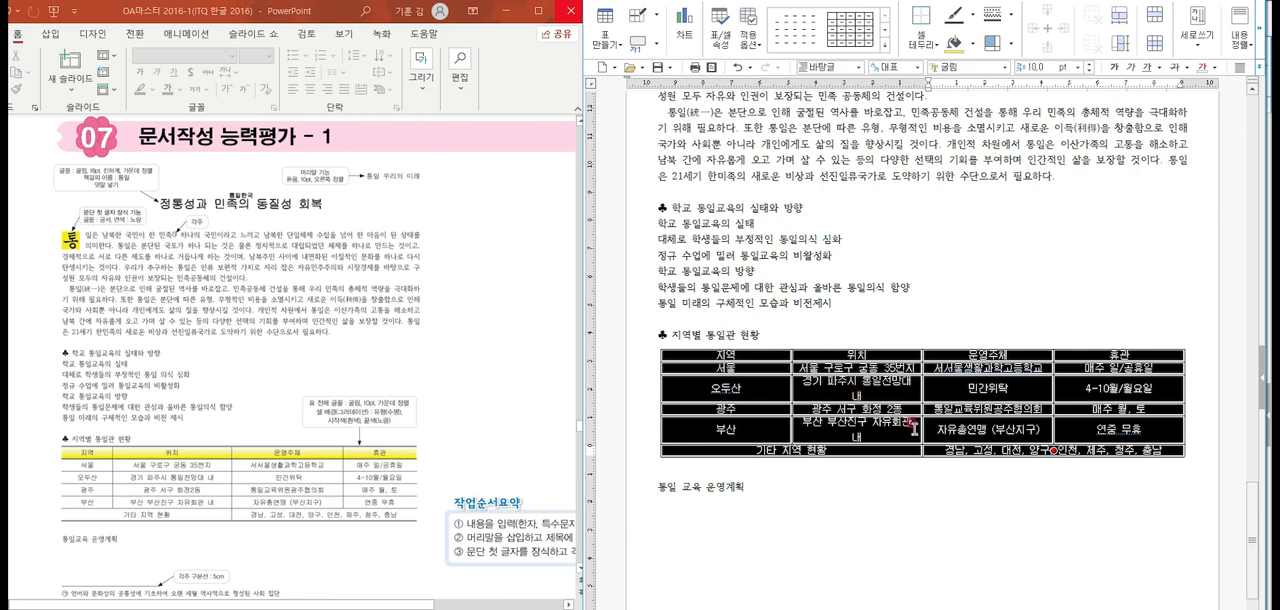
Increase the height of all the table rows by two increments
key("ctrl+Down")
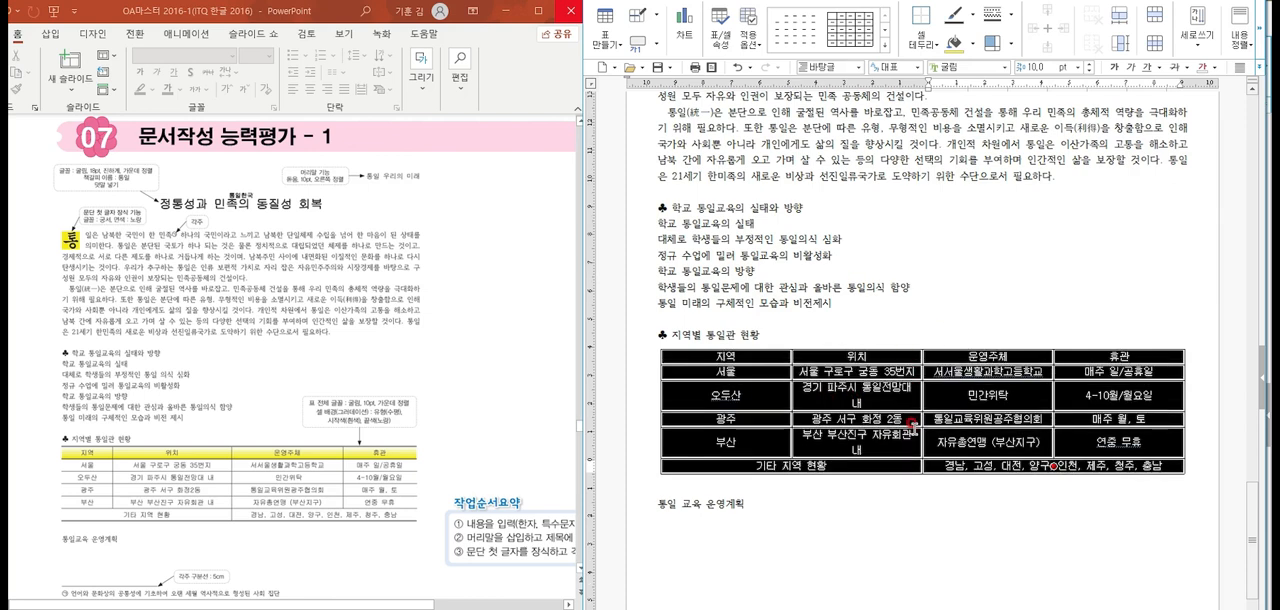
key("ctrl+Down")
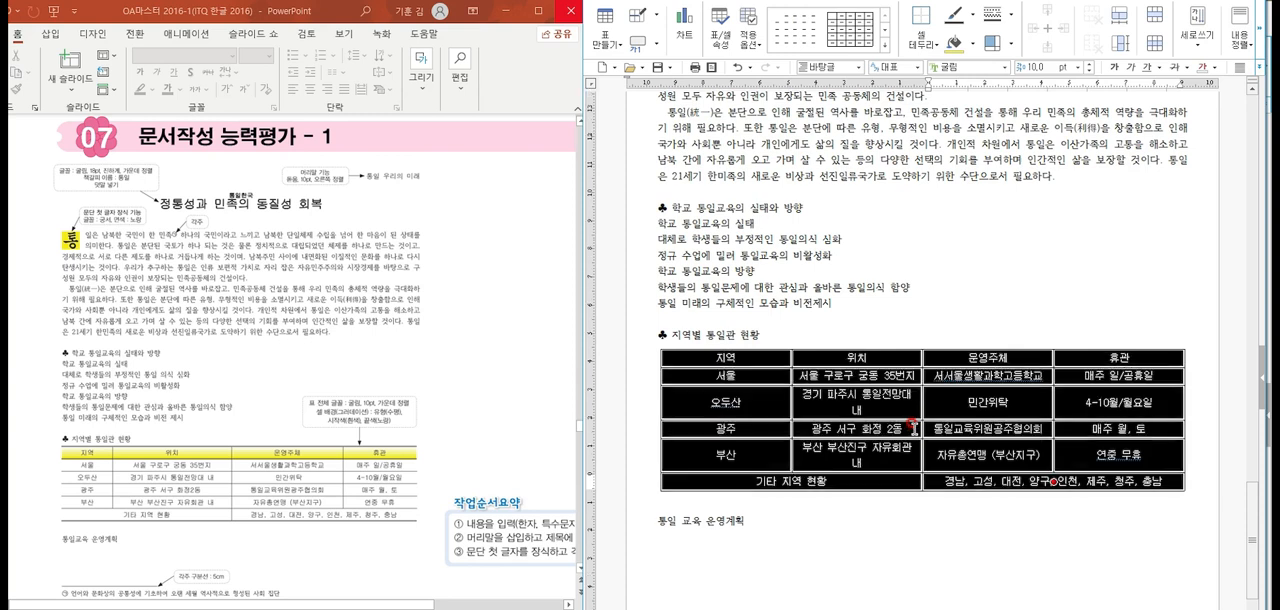
left_click(872, 407)
Narrow the 지역 column and widen the 위치 column above the merged row so each location fits on one line
left_click_drag(776, 358, 781, 457)
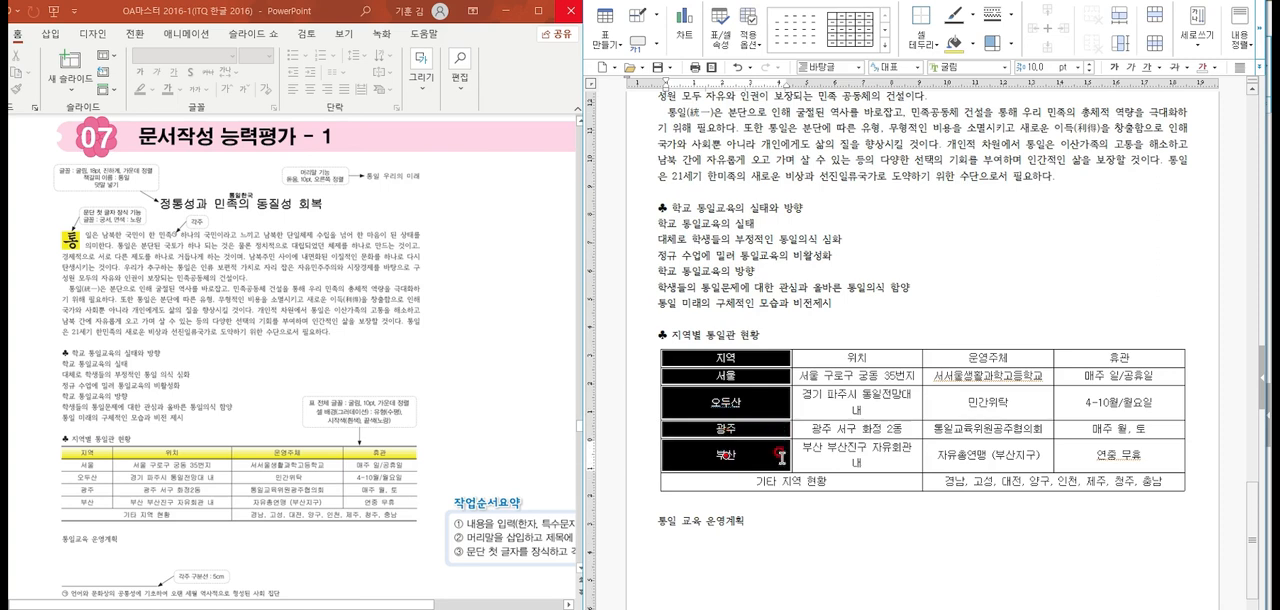
key("ctrl+Left")
key("ctrl+Left")
key("ctrl+Left")
key("ctrl+Left")
key("ctrl+Left")
key("ctrl+Left")
key("ctrl+Left")
key("ctrl+Left")
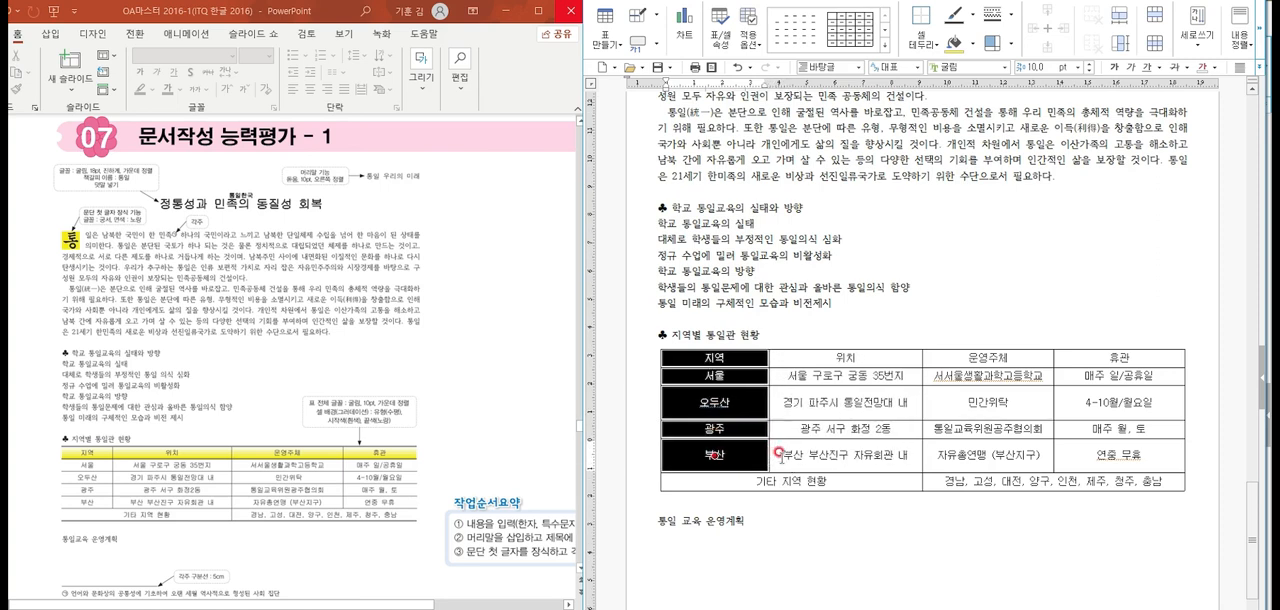
key("Right")
key("shift+Left")
key("shift+Left")
key("shift+Right")
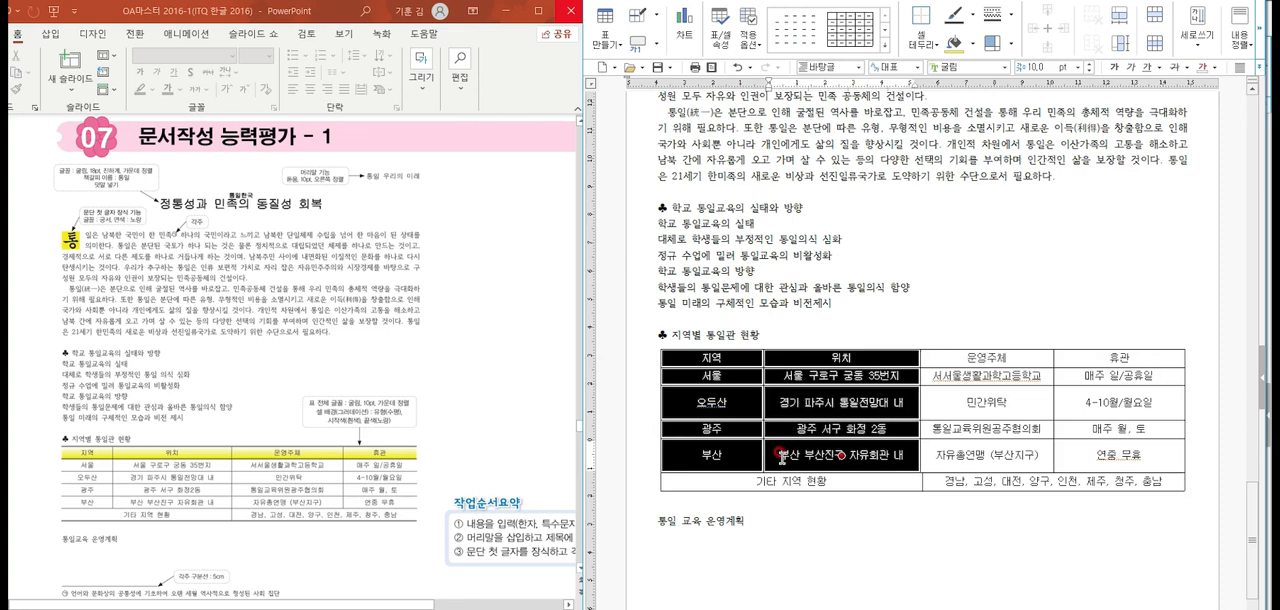
key("shift+Right")
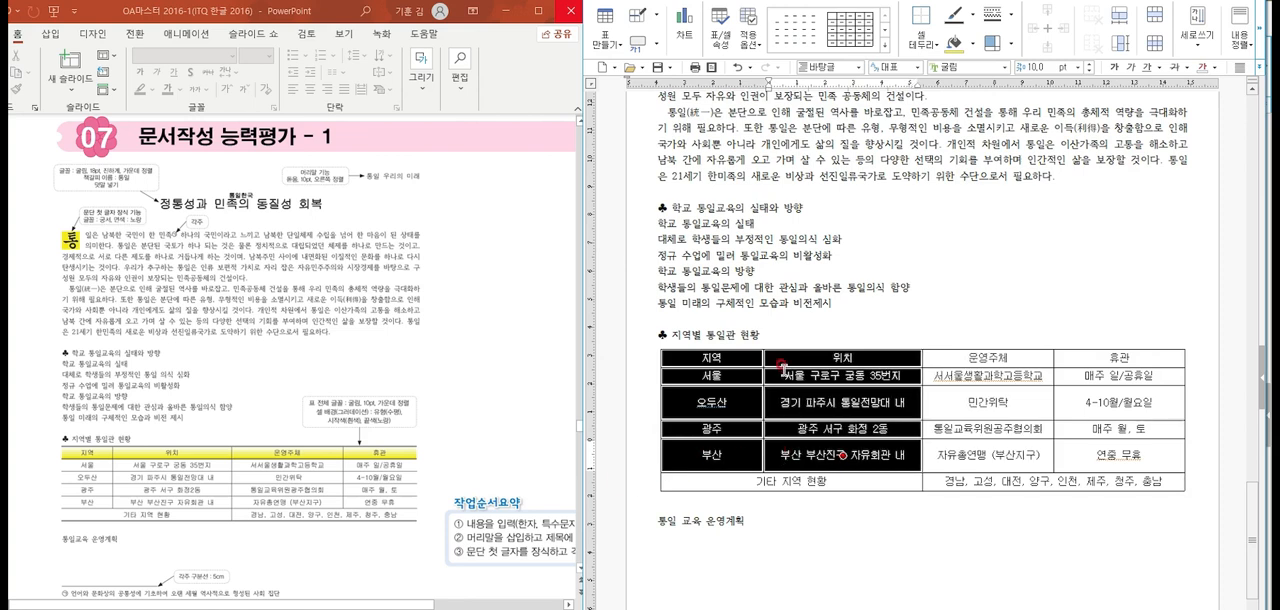
key("Escape")
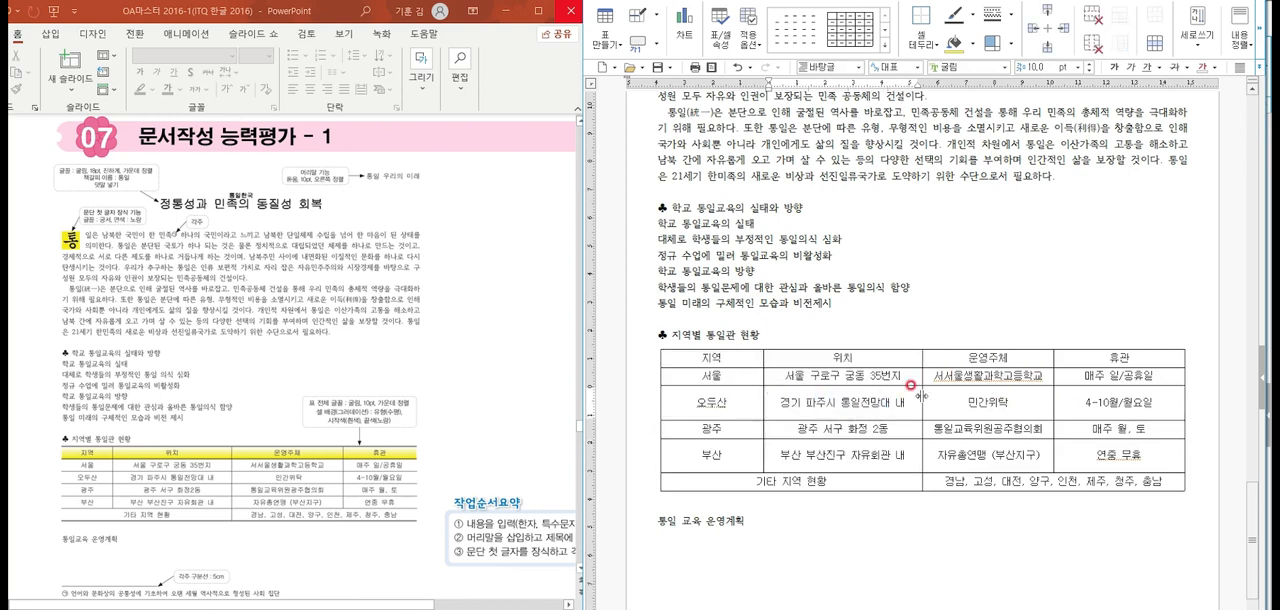
Remove the left and right outer borders of the whole table by applying the 선 없음 line type
left_click_drag(743, 360, 1092, 472)
key("l")
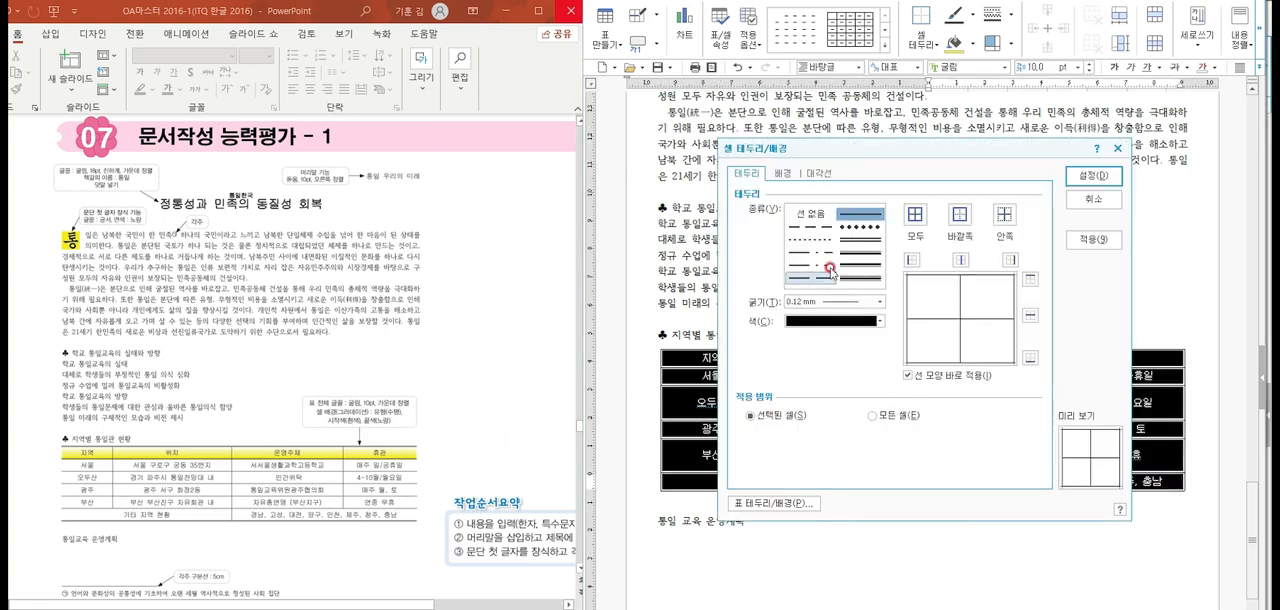
left_click(818, 213)
left_click(912, 259)
left_click(1010, 259)
left_click(1090, 176)
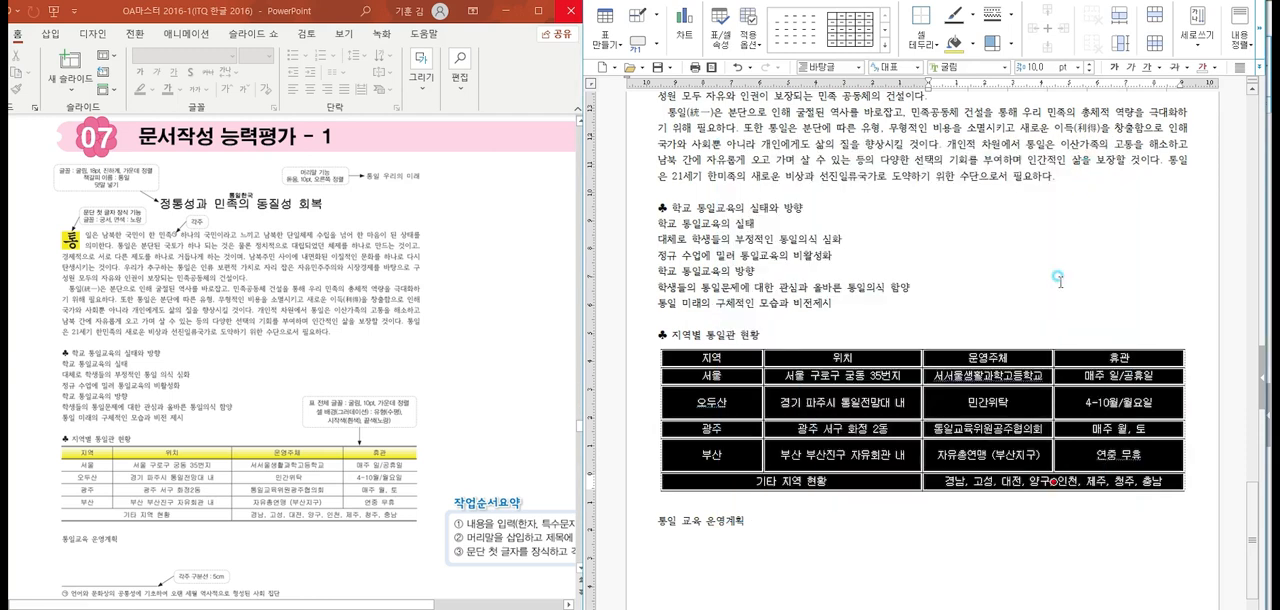
key("Escape")
Apply a 0.5 mm double line to the top and bottom outer borders of the whole table
left_click_drag(722, 356, 1042, 480)
key("l")
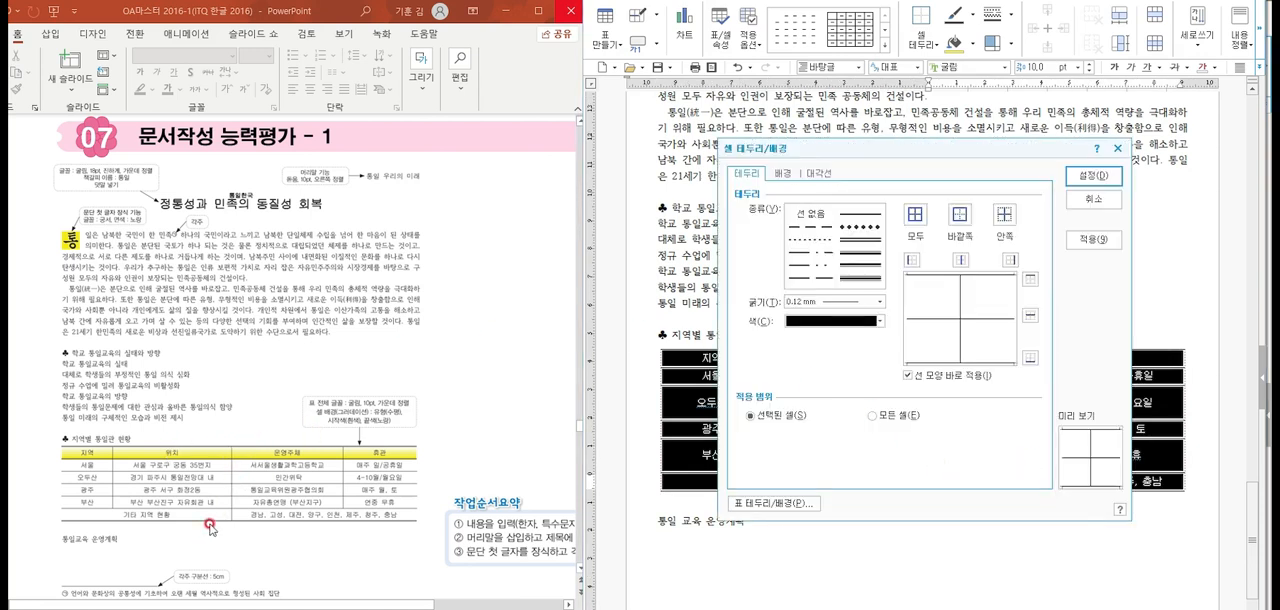
left_click(860, 240)
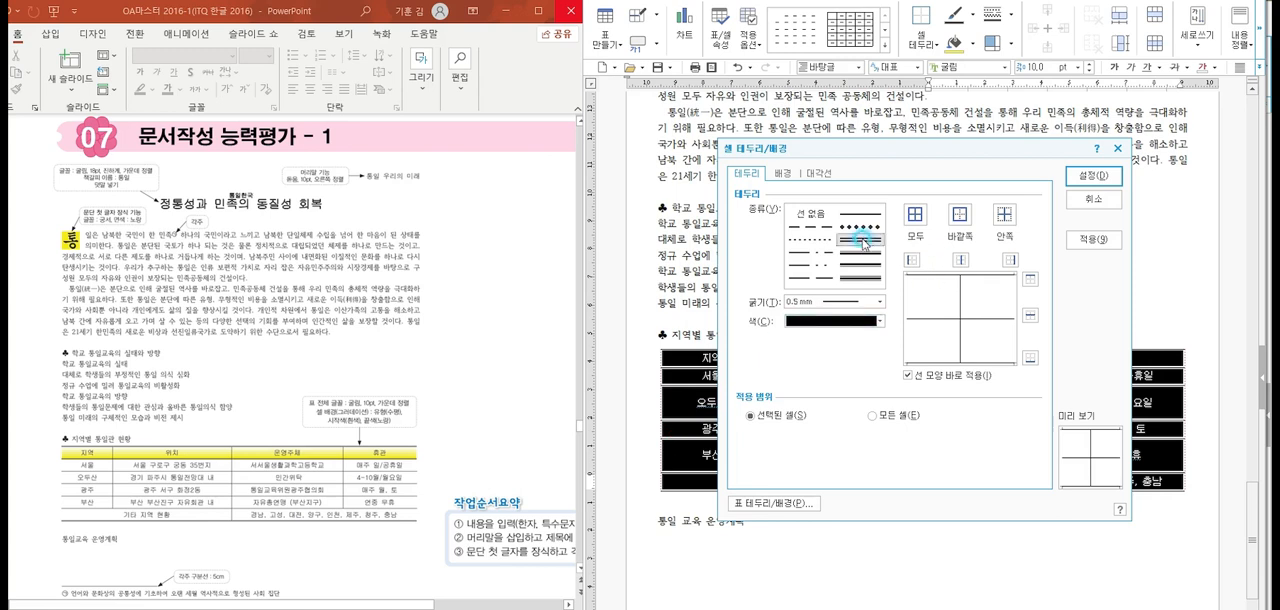
left_click(1030, 275)
left_click(1030, 357)
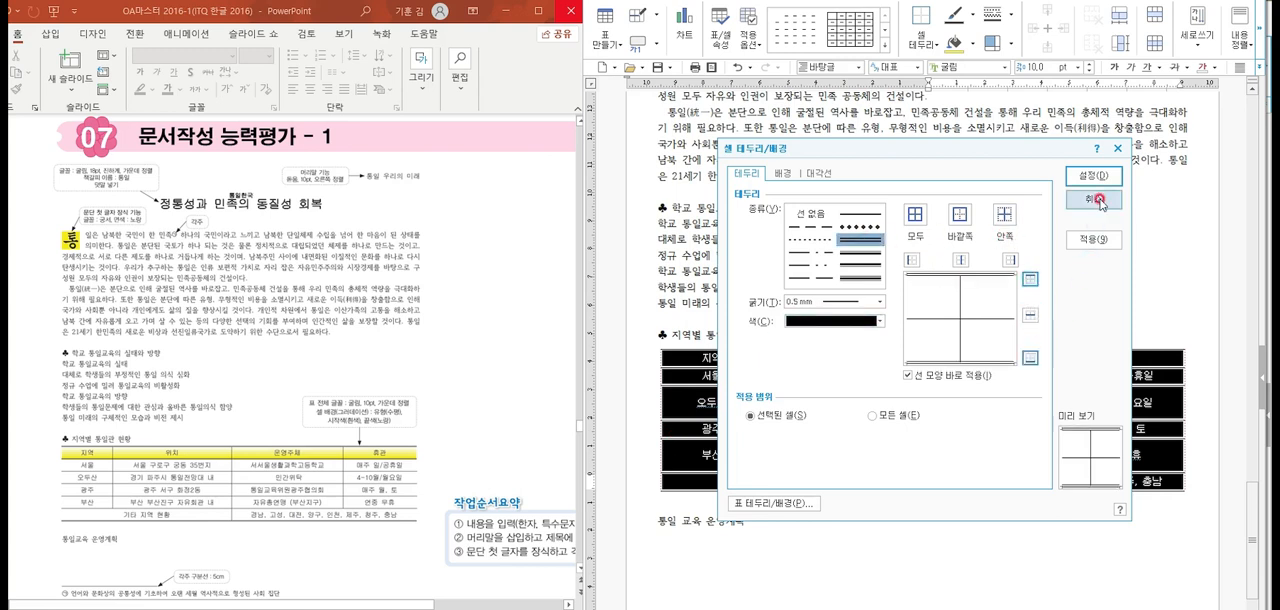
left_click(1095, 177)
left_click(1060, 263)
Apply a 0.5 mm double line to the bottom border of the table's header row
left_click_drag(718, 359, 1073, 355)
key("l")
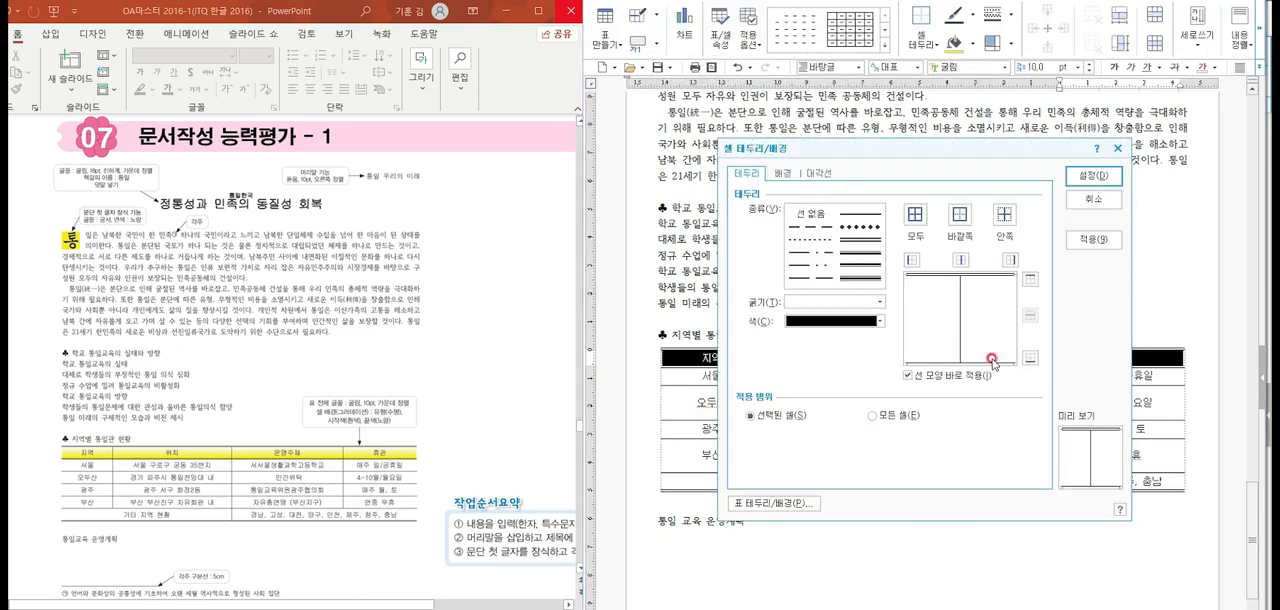
left_click(860, 239)
left_click(1017, 355)
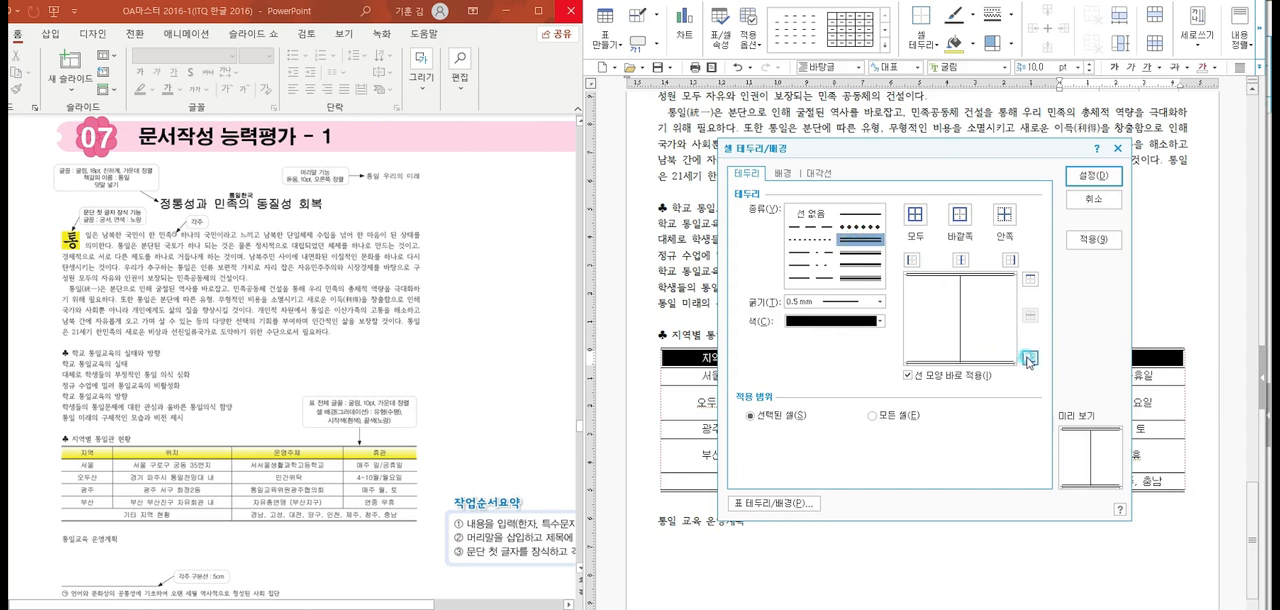
left_click(1093, 175)
left_click(1066, 244)
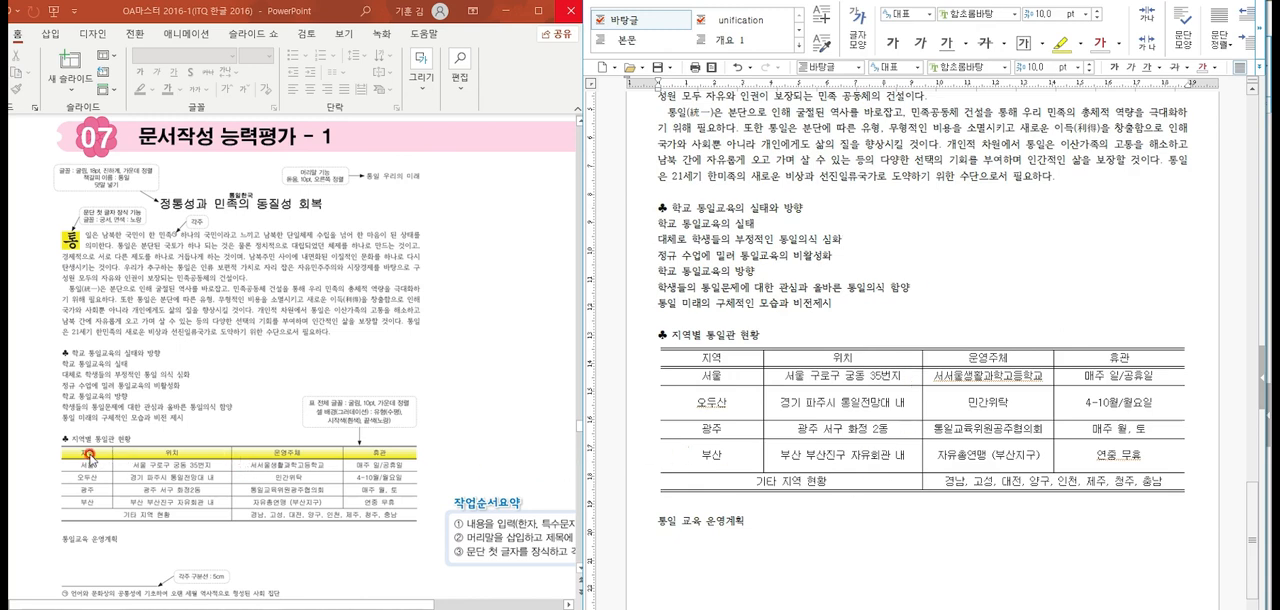
Fill the table's header row with a horizontal (수평) gradient that ends in yellow
left_click_drag(733, 357, 1082, 355)
right_click(1074, 359)
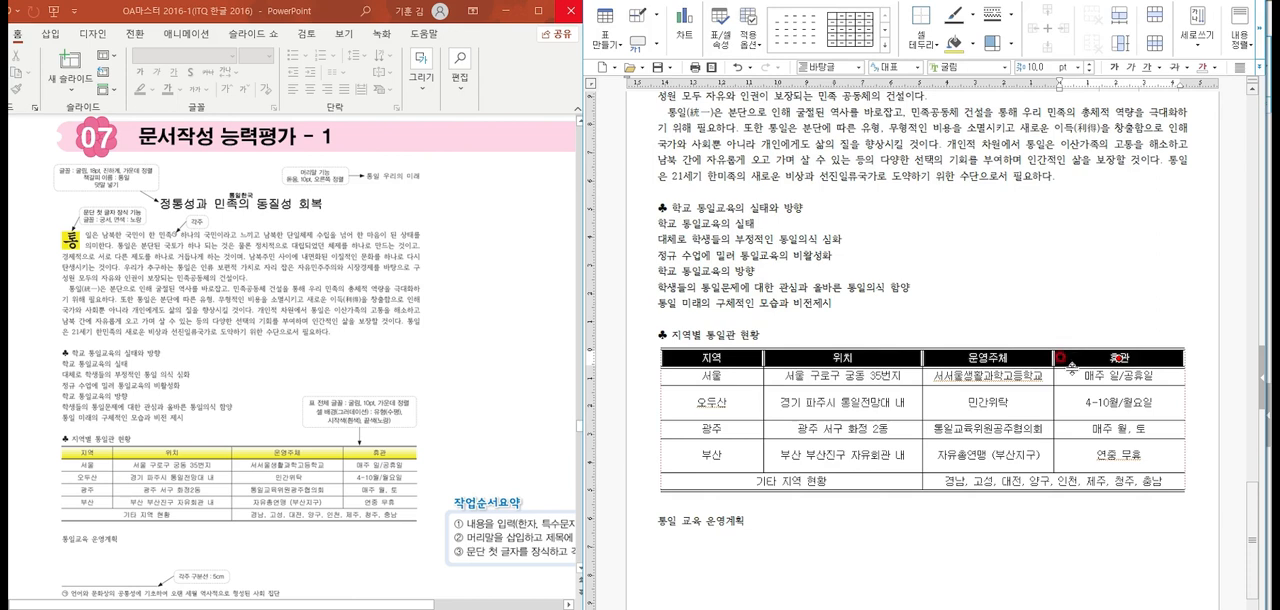
key("l")
left_click(787, 175)
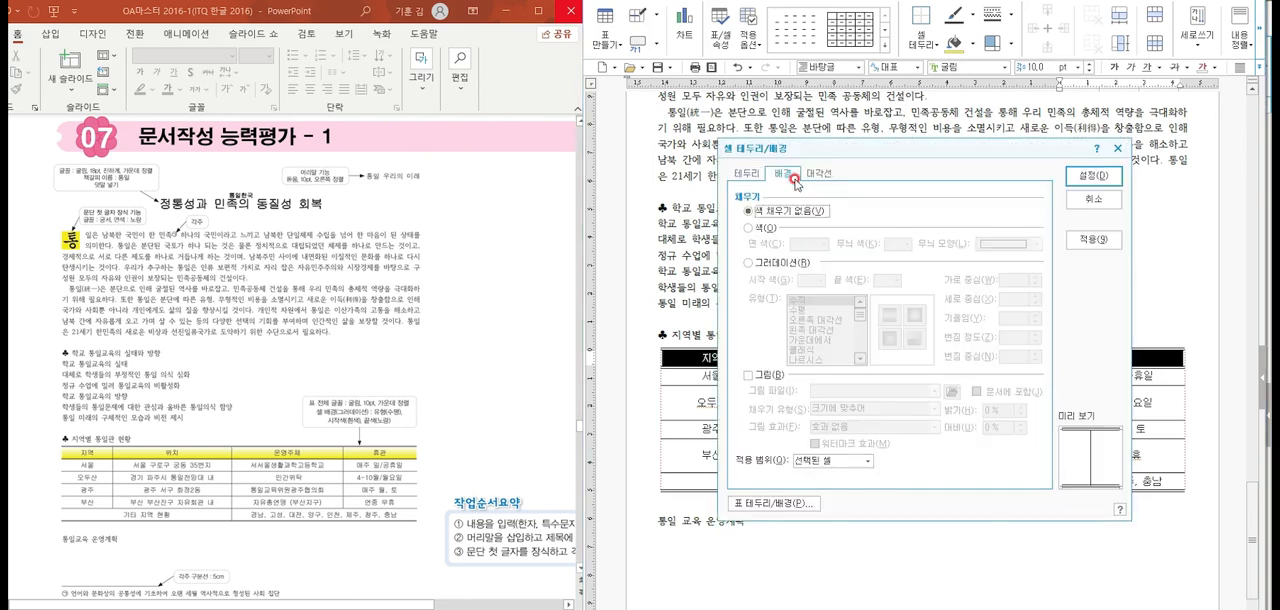
left_click(749, 262)
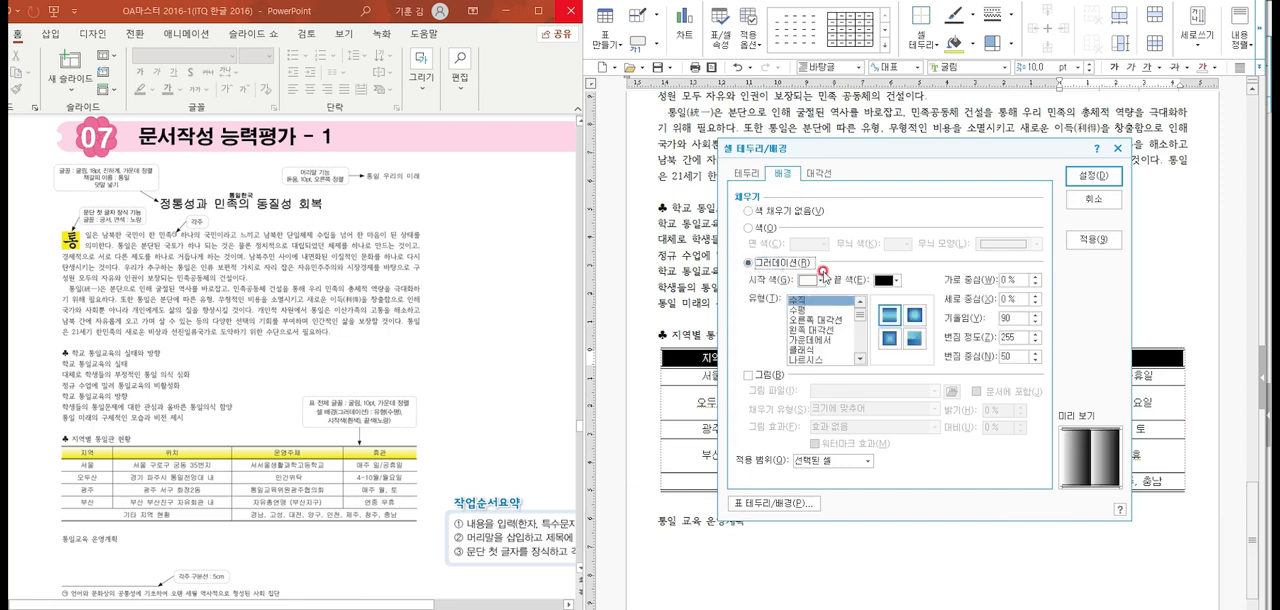
left_click(895, 281)
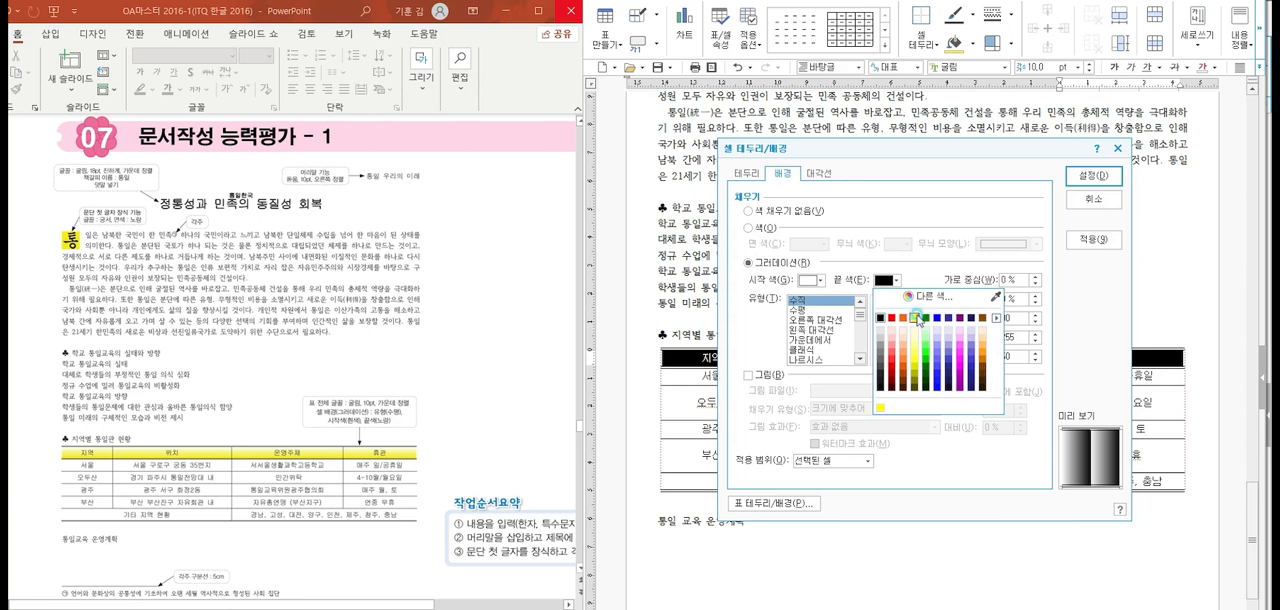
left_click(914, 324)
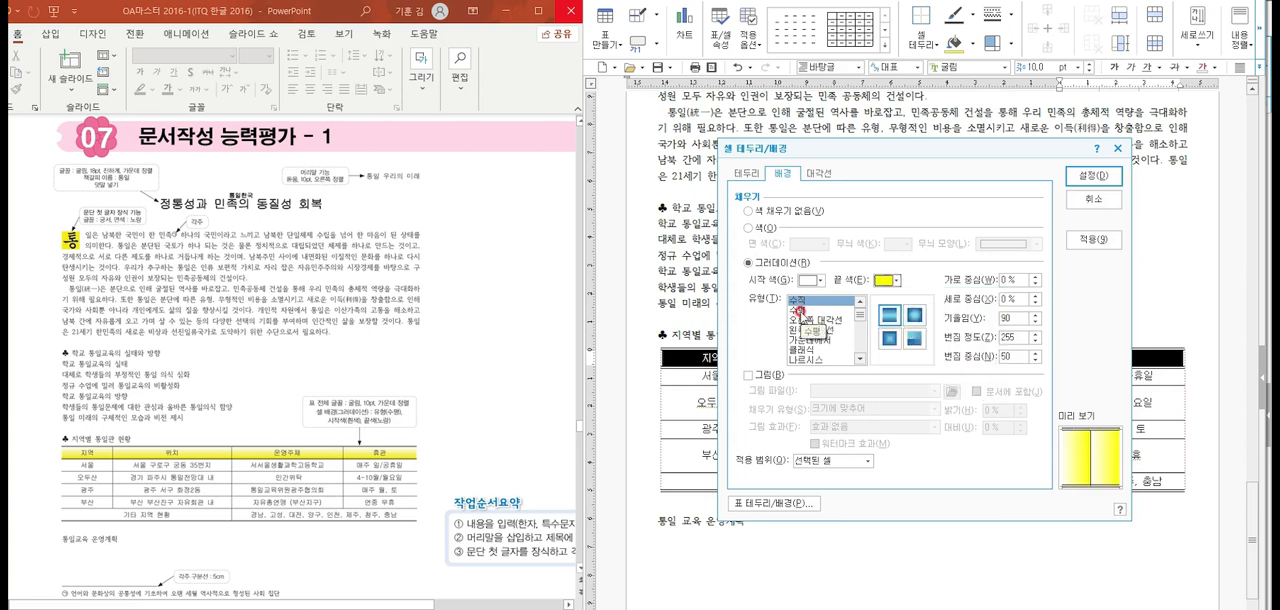
left_click(800, 310)
left_click(1093, 176)
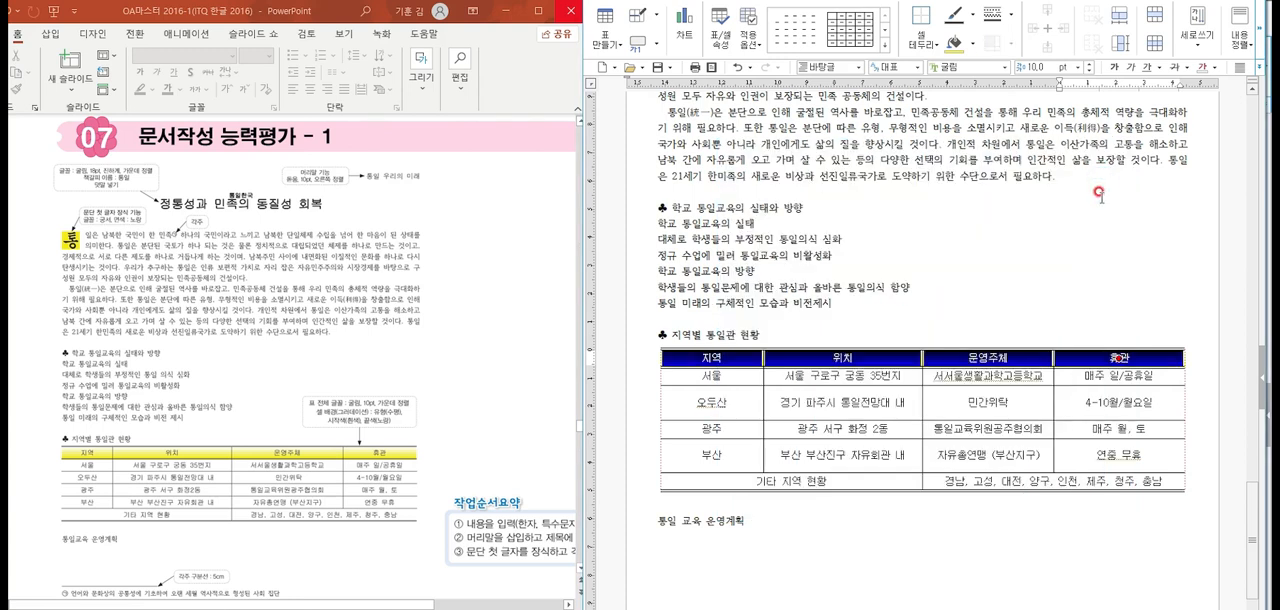
left_click(1008, 400)
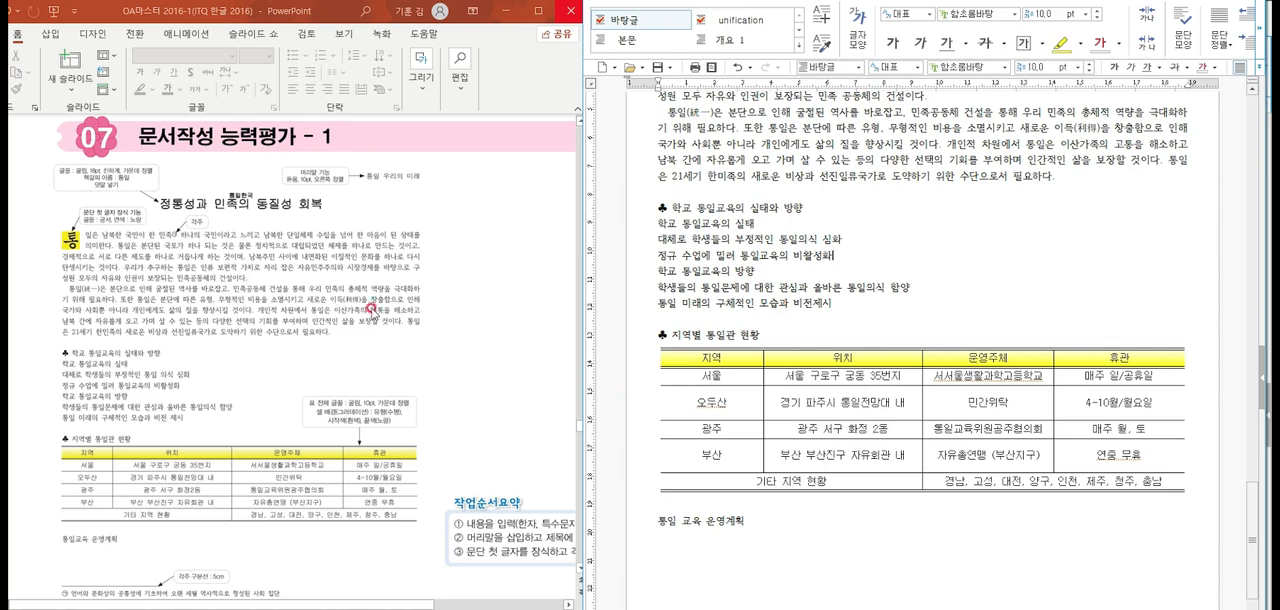
Check the finished document, and review the STEP 01 content-entry slides in PowerPoint covering Hanja conversion, the ♣ symbol and the table gradient
scroll(810, 288, "up", 3)
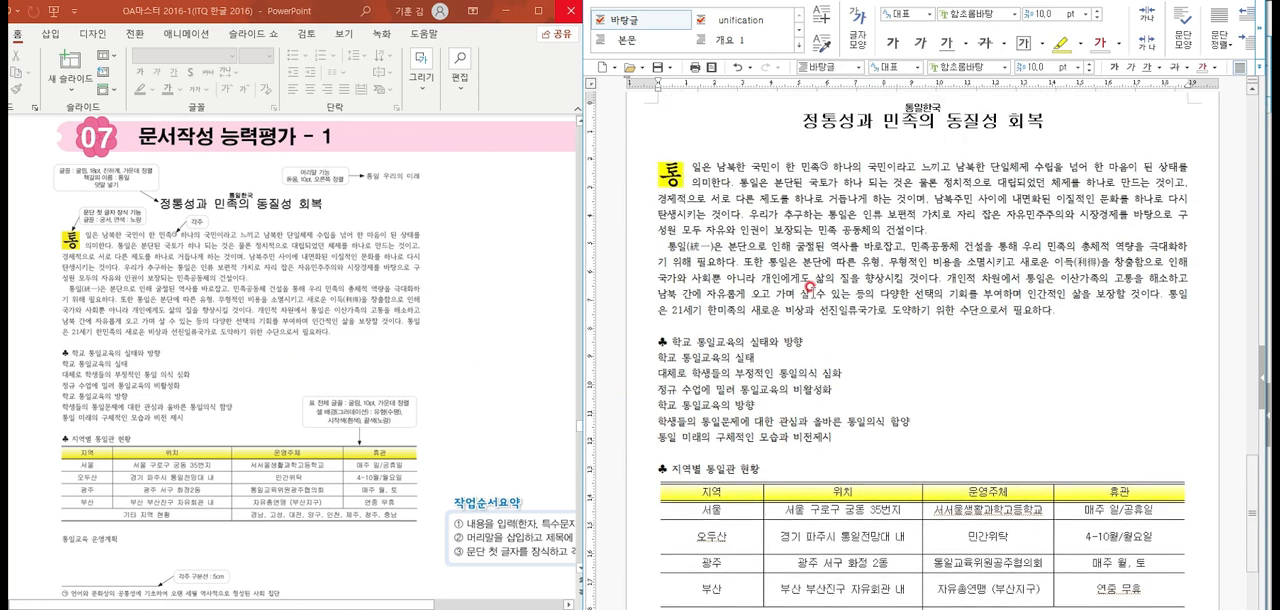
scroll(810, 288, "up", 1)
scroll(810, 288, "down", 1)
left_click(506, 393)
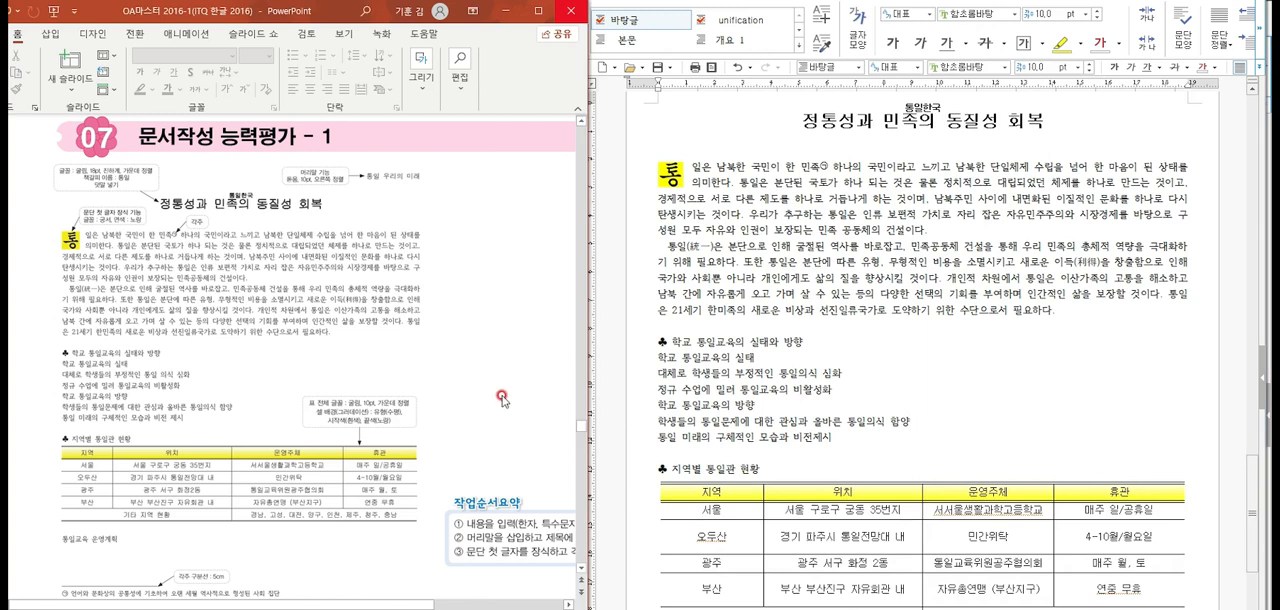
scroll(503, 400, "down", 1)
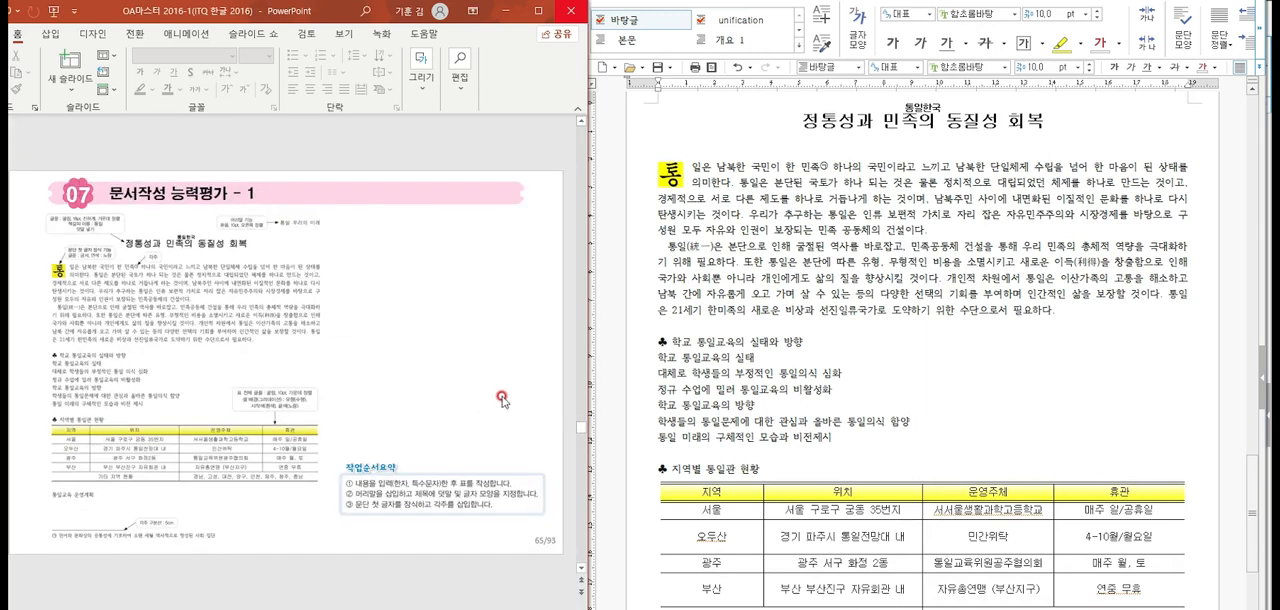
scroll(503, 400, "down", 1)
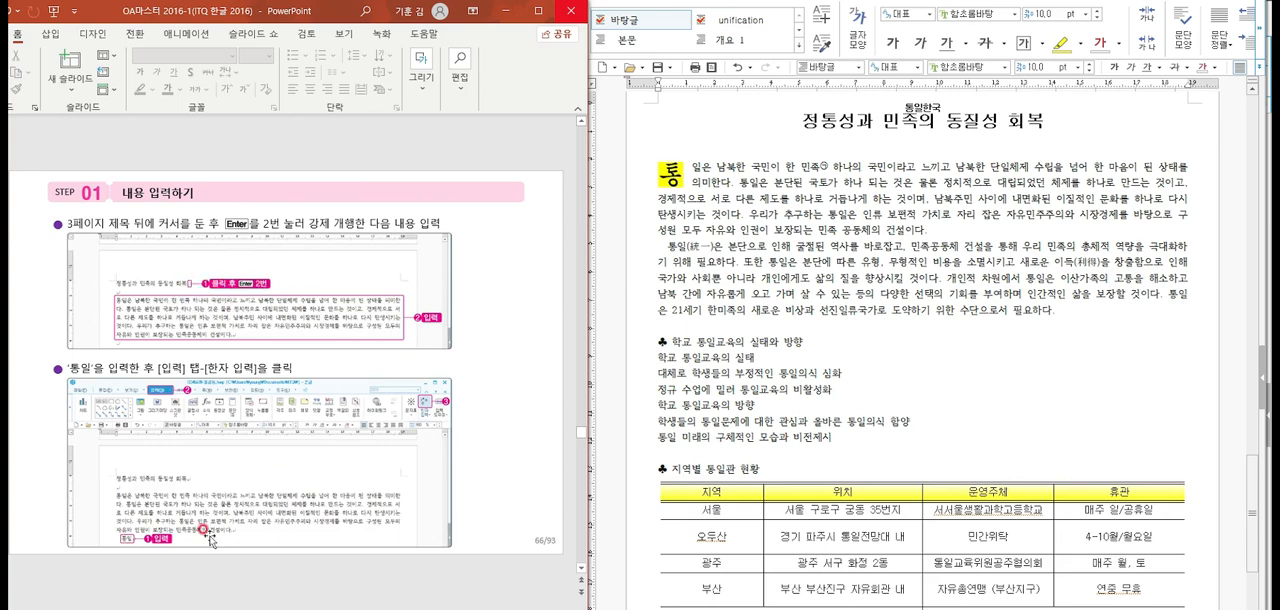
scroll(253, 492, "down", 1)
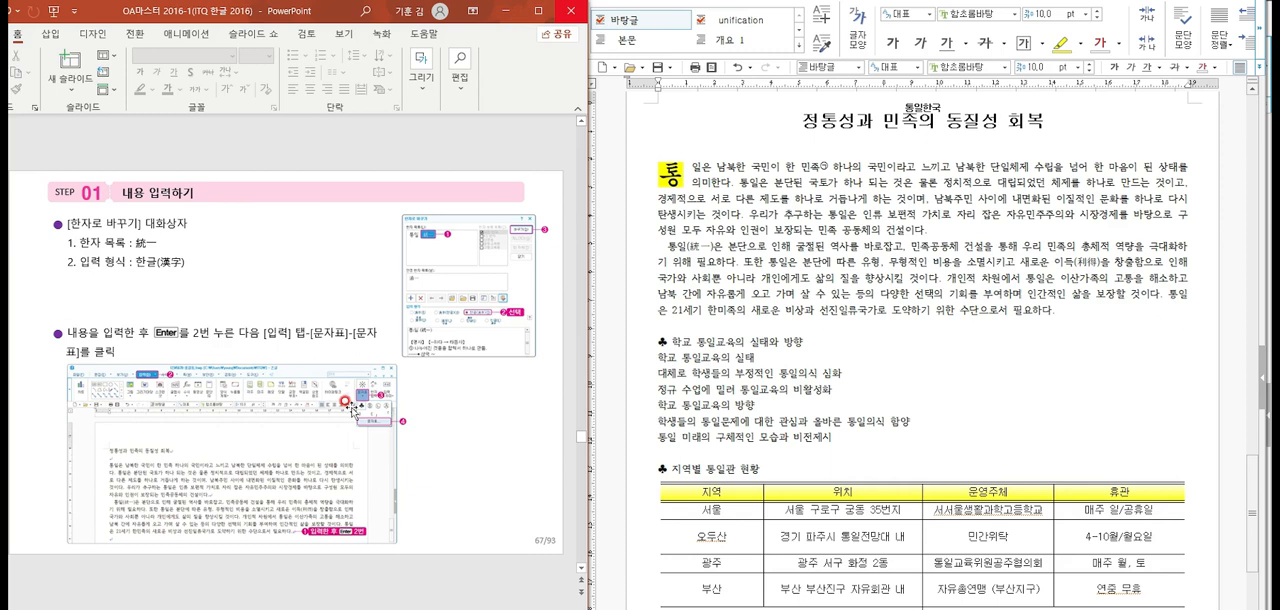
scroll(349, 407, "down", 1)
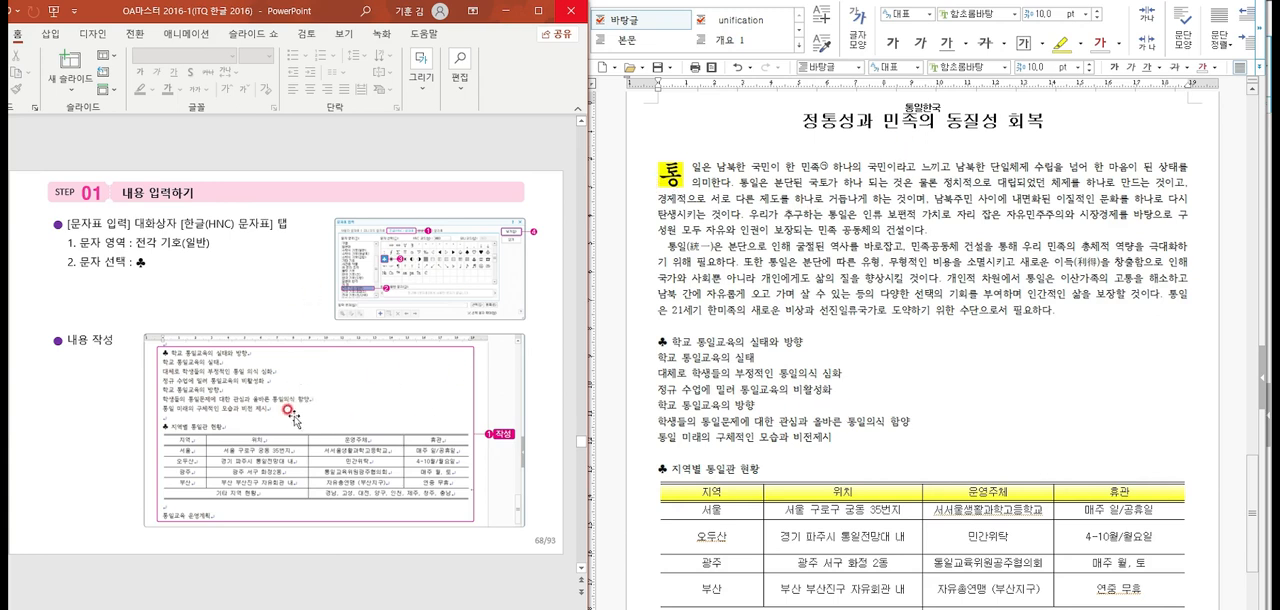
scroll(218, 399, "down", 1)
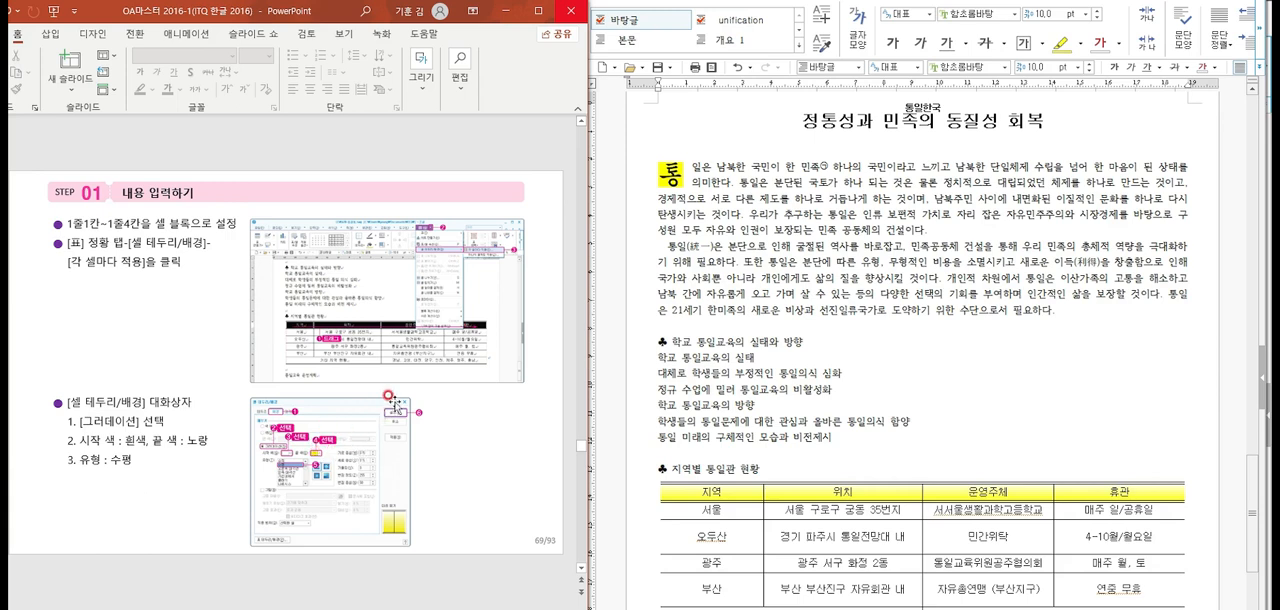
Select the table's header row in Hangul and locate the 각 셀마다 적용 option of 셀 테두리/배경 without applying it
left_click_drag(687, 492, 1088, 486)
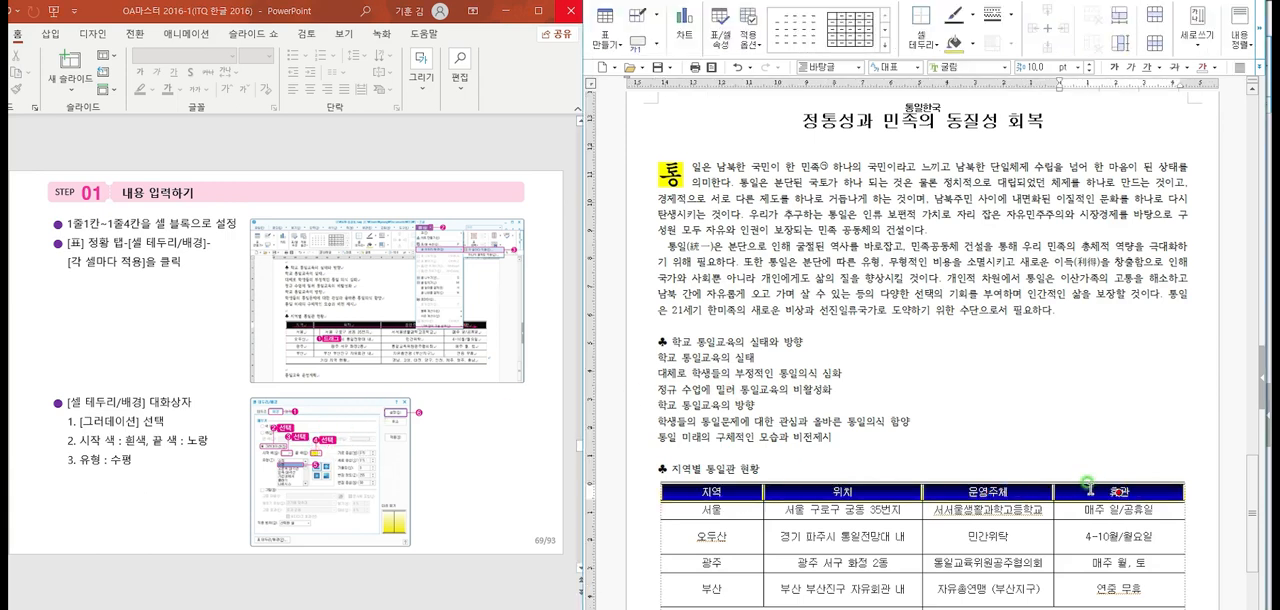
right_click(1088, 486)
mouse_move(1158, 298)
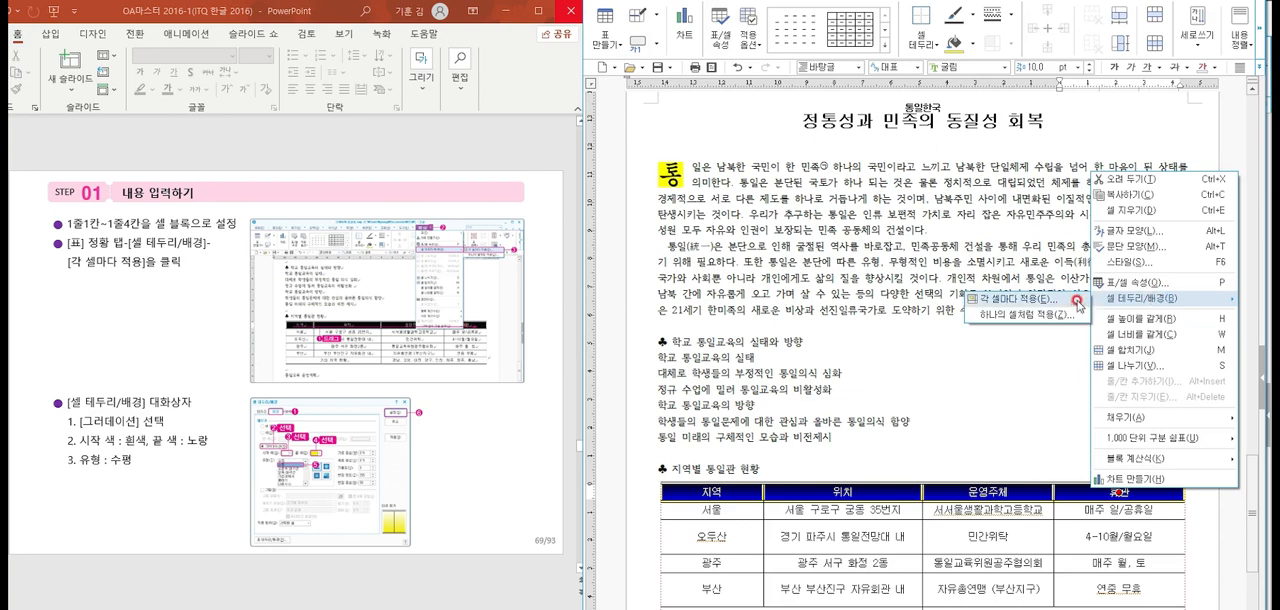
left_click(885, 370)
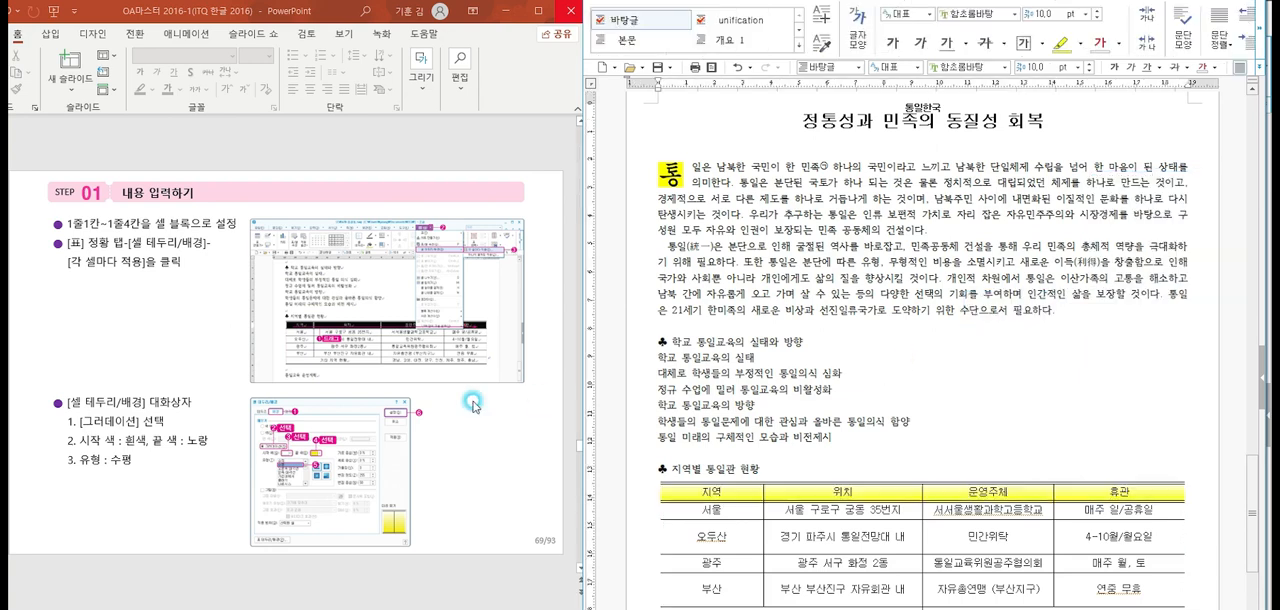
Review the PowerPoint slides on the header, title, decorated first letter and footnote, through to the 실전문제유형 practice slide
left_click(440, 408)
scroll(443, 409, "down", 1)
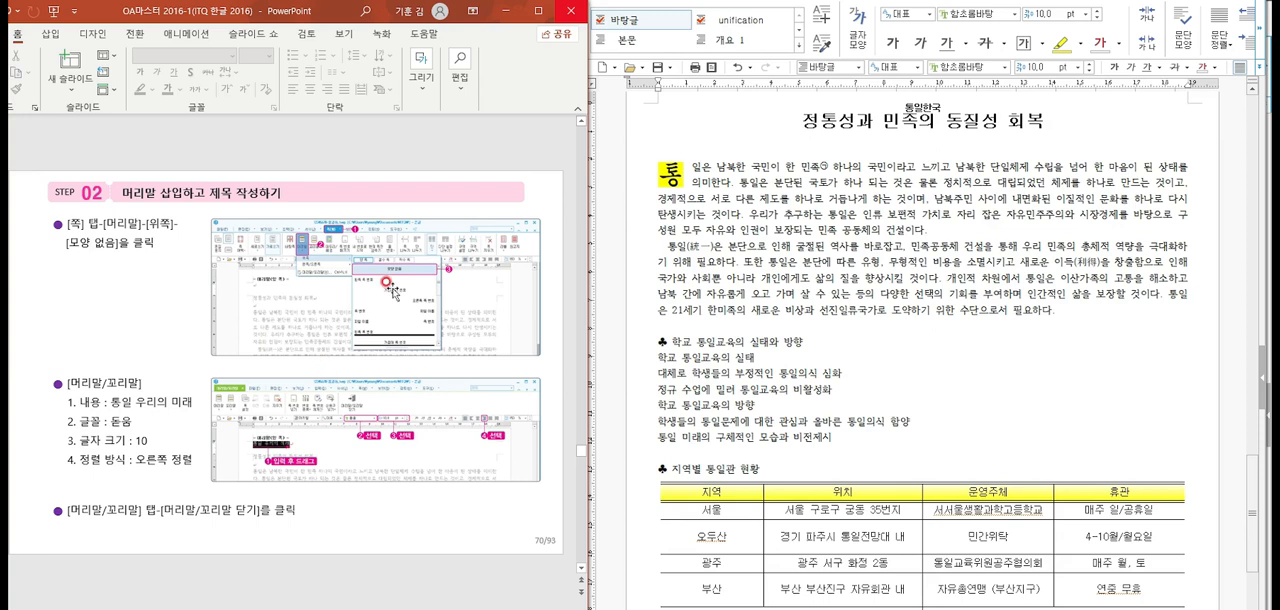
scroll(390, 430, "down", 1)
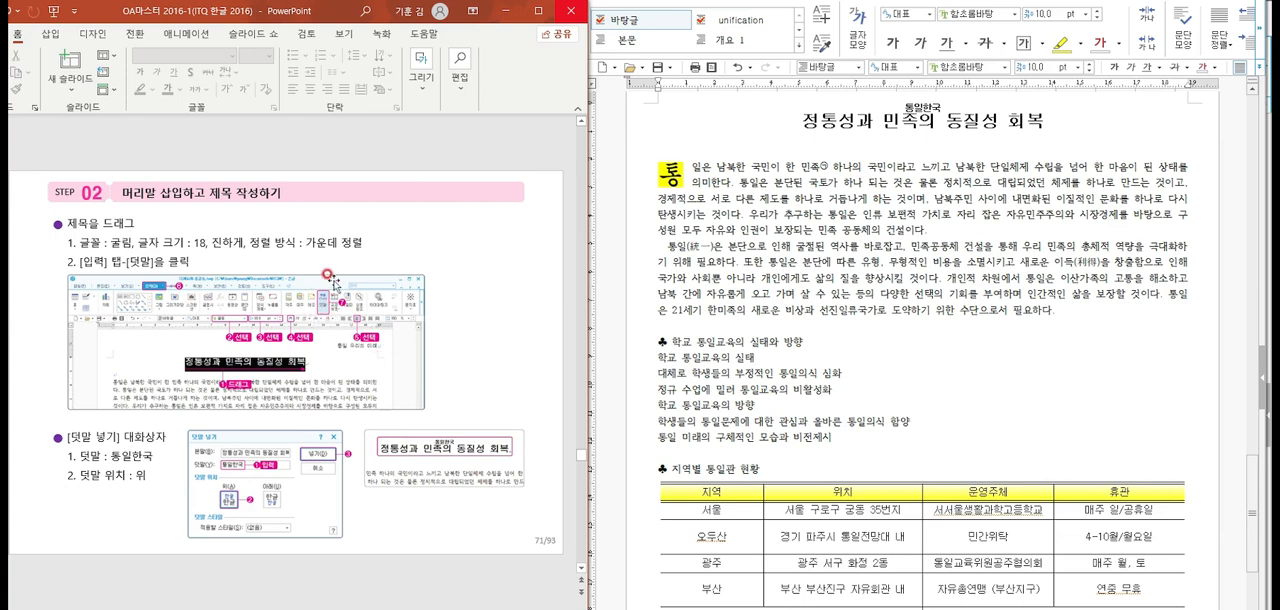
scroll(366, 456, "down", 1)
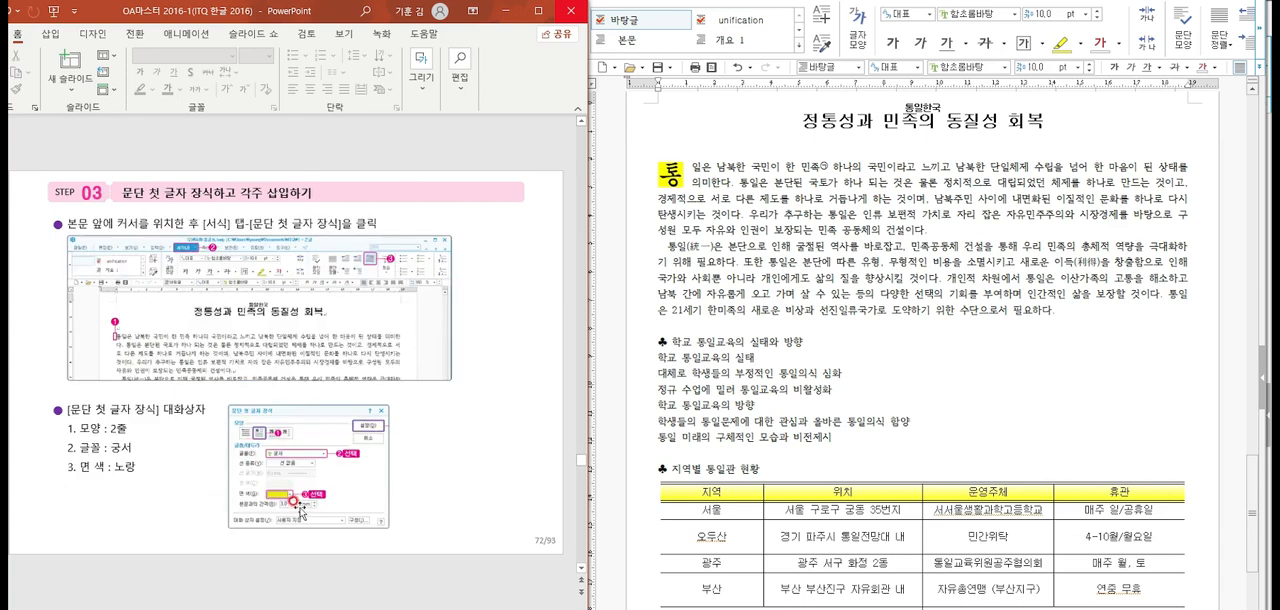
scroll(300, 511, "down", 1)
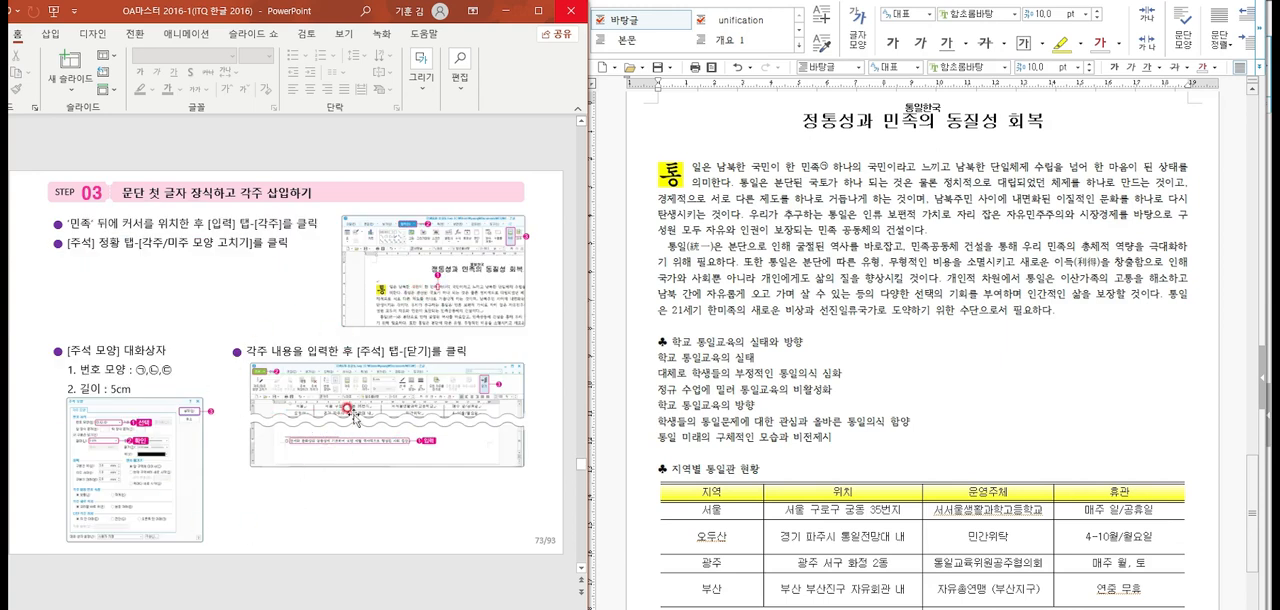
scroll(318, 460, "down", 1)
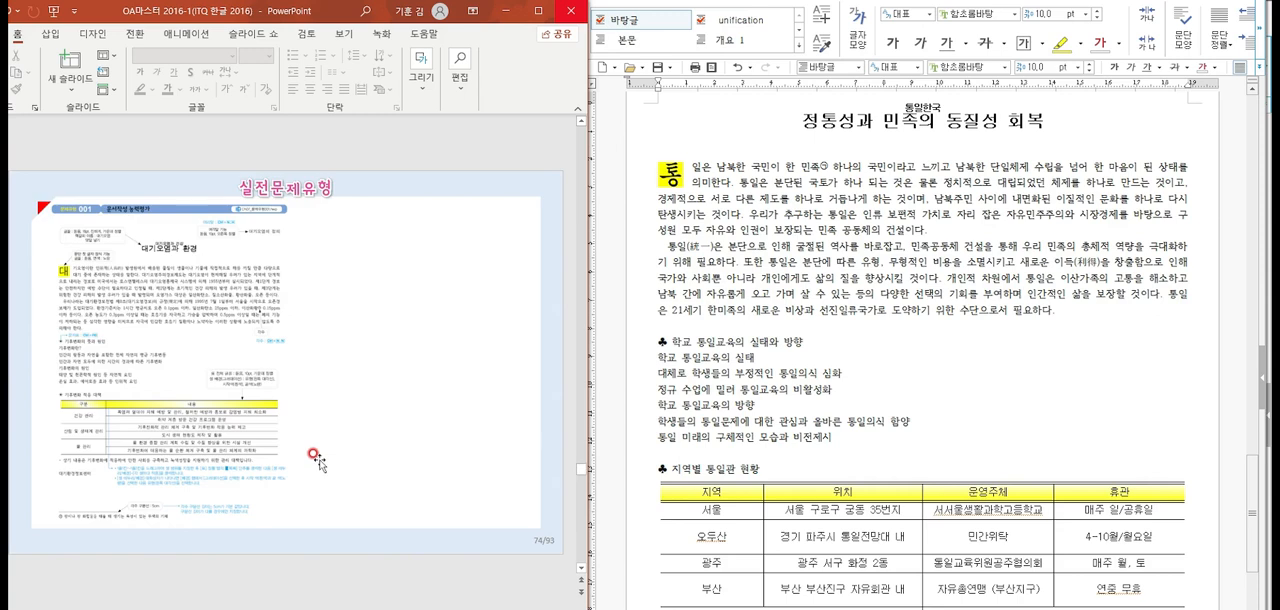
Examine the completed Hangul document from the footnote up to the header, checking the text, table and title
left_click(788, 334)
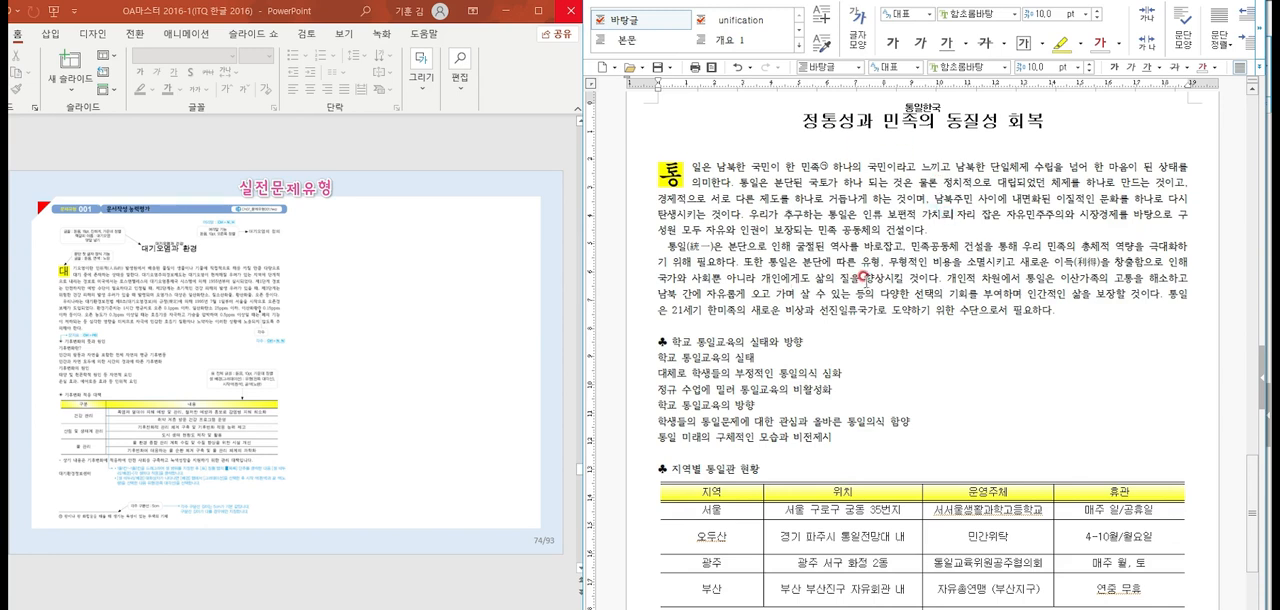
scroll(862, 280, "down", 3)
scroll(868, 280, "down", 1)
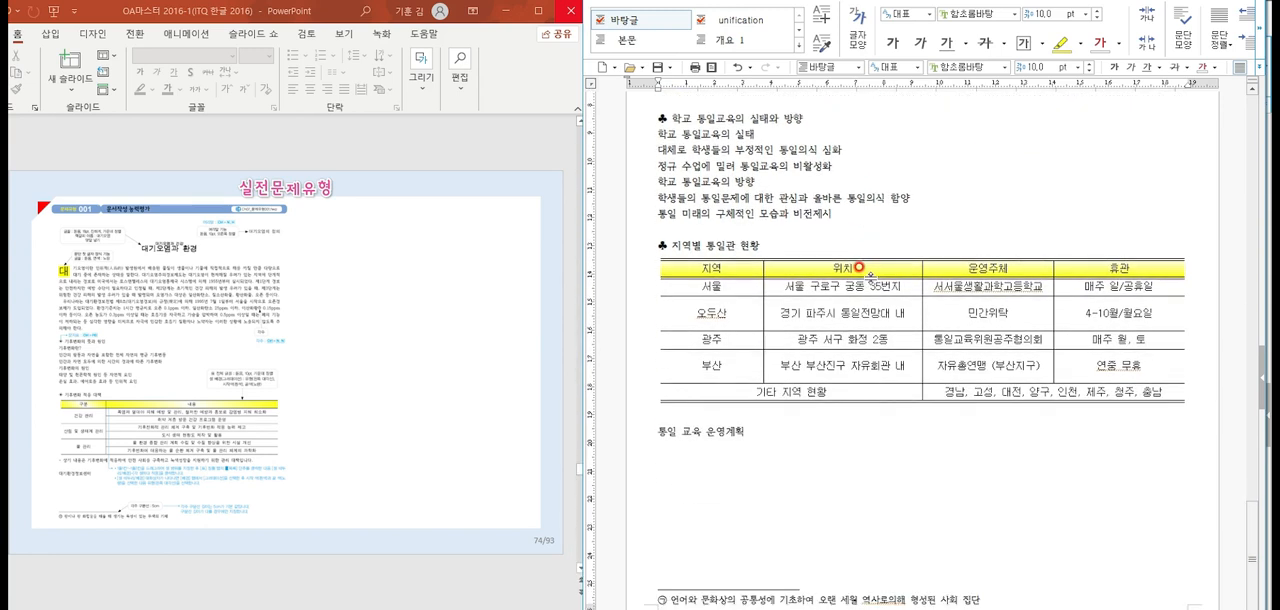
scroll(862, 270, "up", 5)
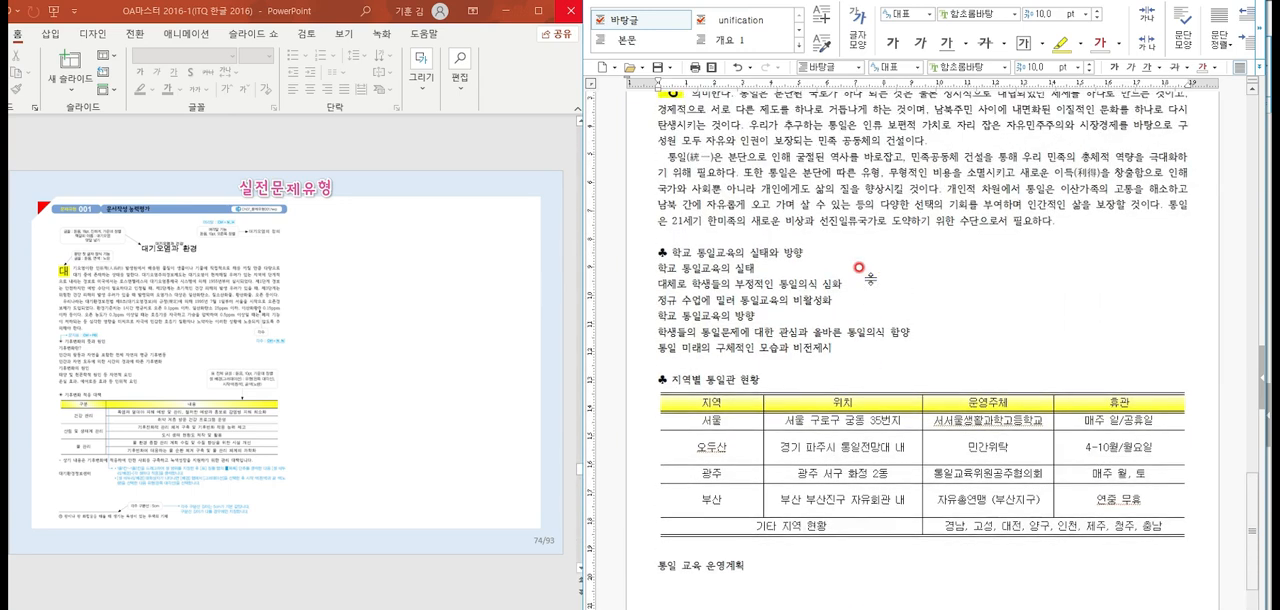
scroll(909, 321, "up", 1)
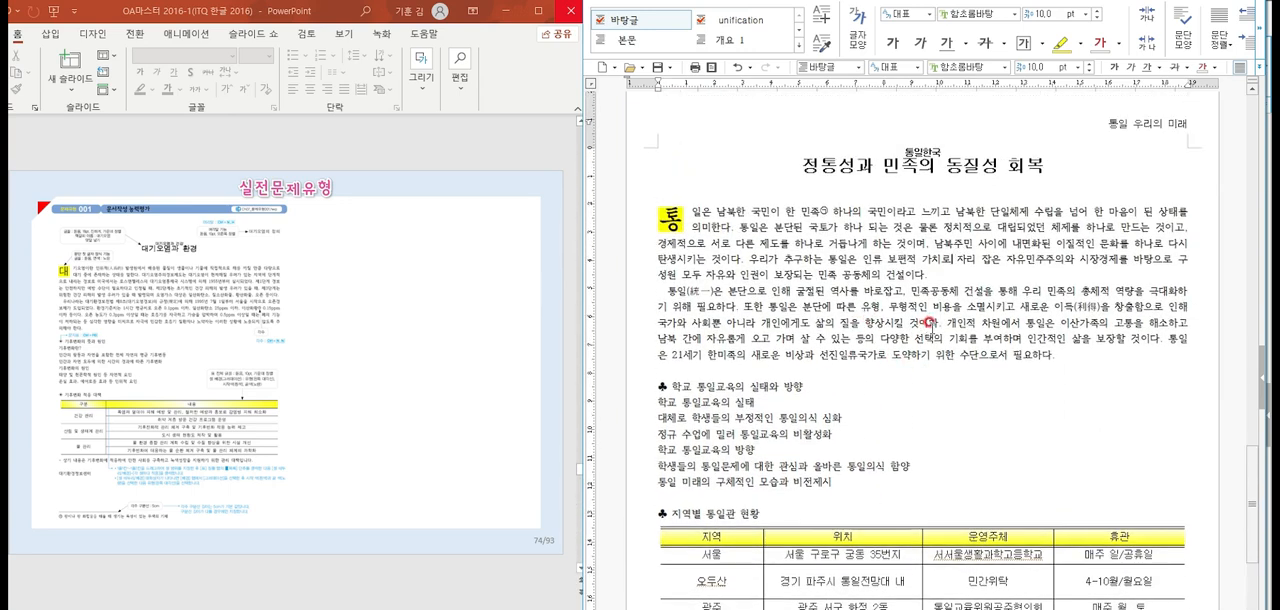